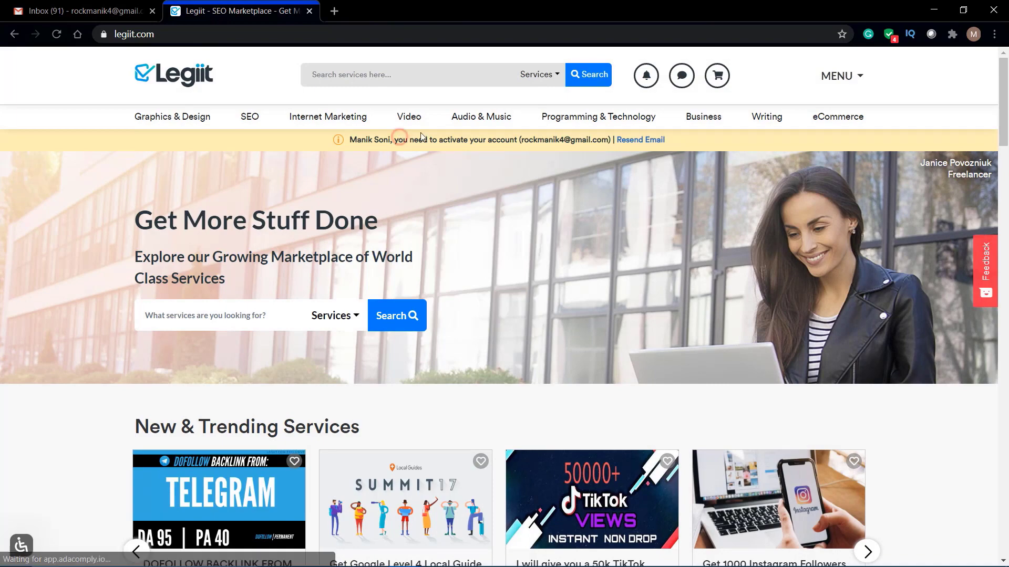
# Step: Refresh the Gmail inbox to look for the activation e-mail, and have Legiit resend it from the account notice
pyautogui.click(88, 6)
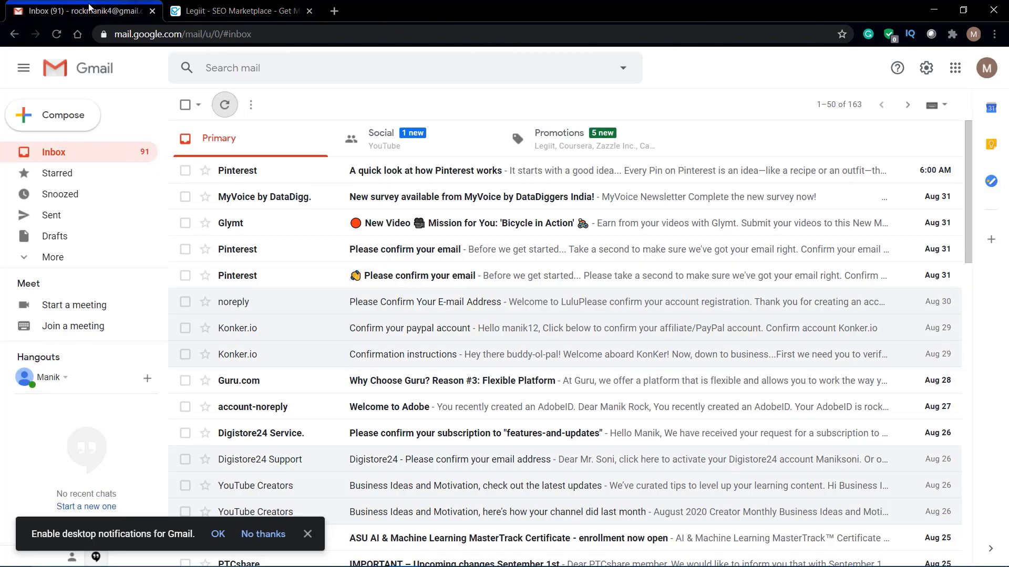
pyautogui.click(225, 106)
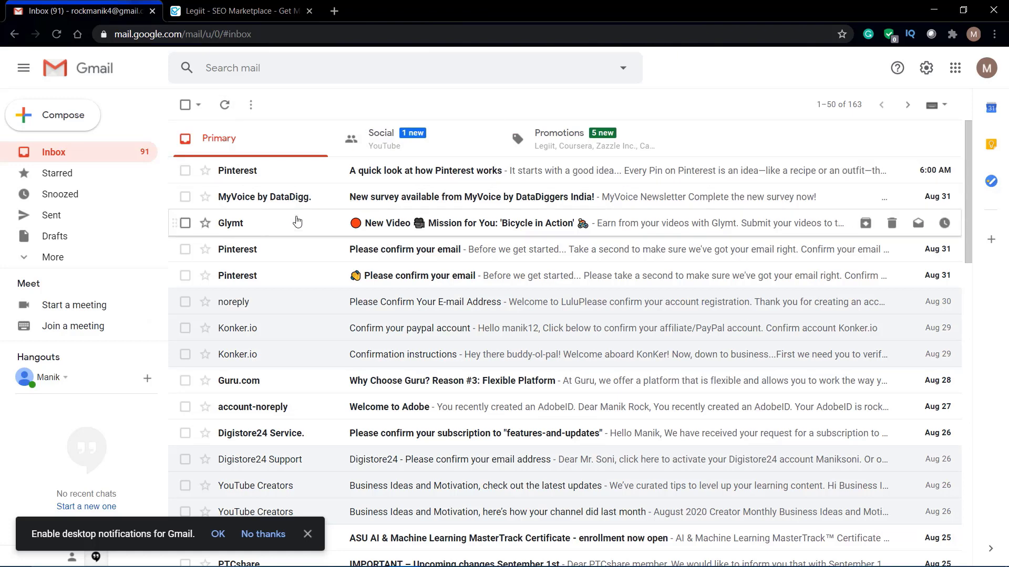
pyautogui.click(220, 6)
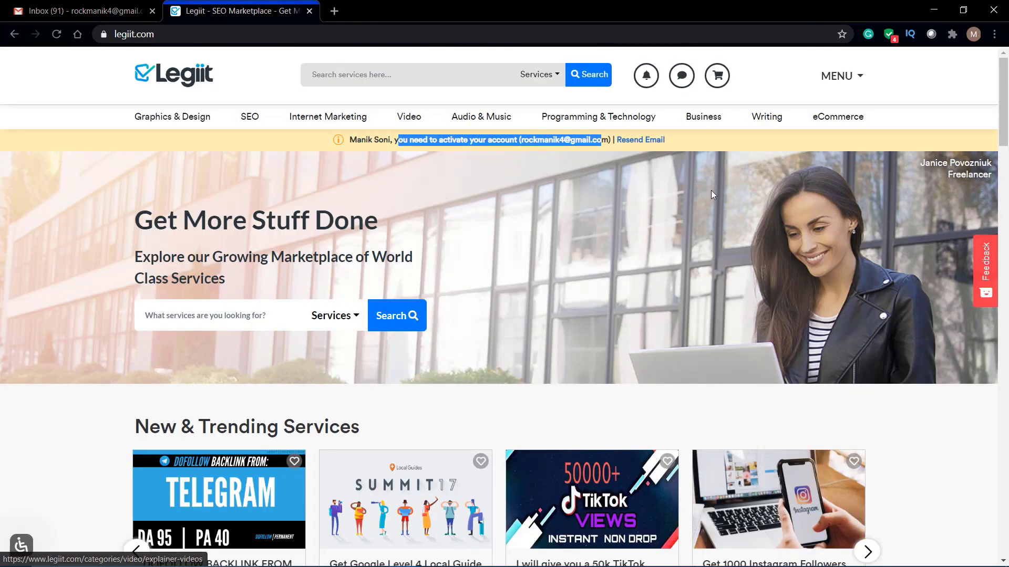
pyautogui.click(695, 136)
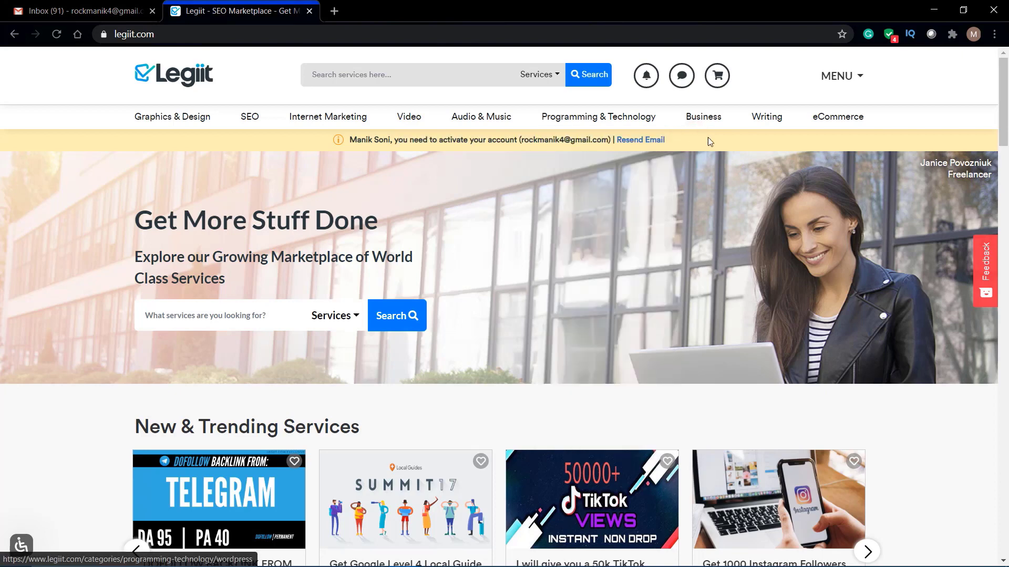
pyautogui.click(648, 142)
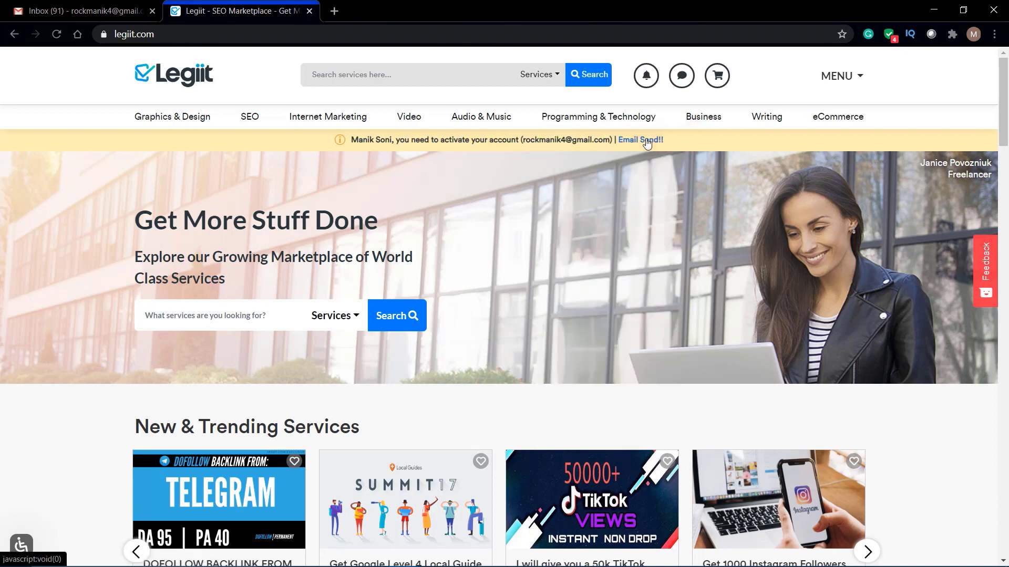
# Step: Look through the trending, top rated and most popular services on the Legiit home page
pyautogui.scroll(-3, 517, 292)
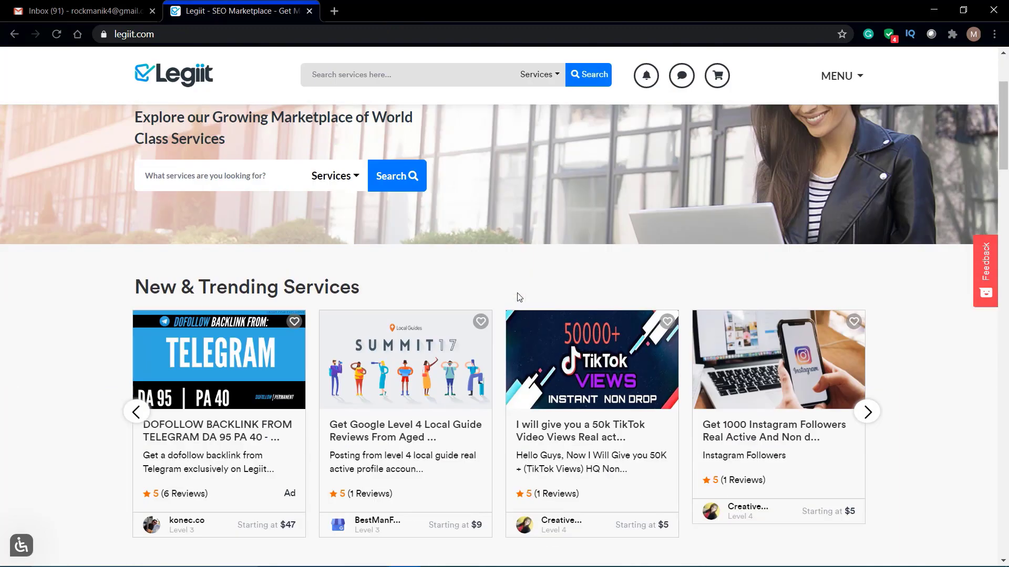
pyautogui.scroll(3, 517, 293)
pyautogui.scroll(-2, 517, 292)
pyautogui.scroll(2, 543, 159)
pyautogui.scroll(-6, 650, 353)
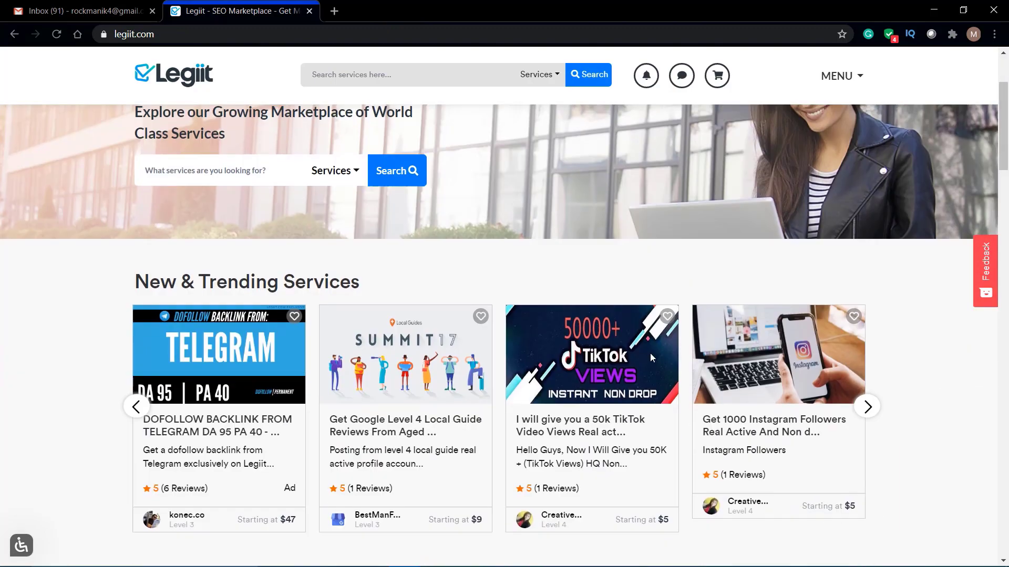
pyautogui.scroll(-7, 651, 359)
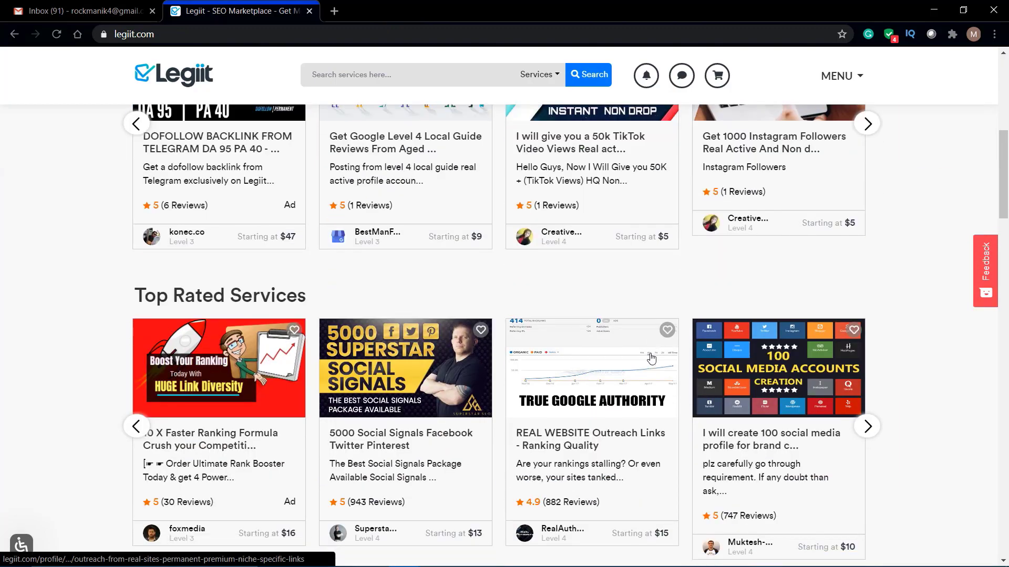
pyautogui.scroll(-4, 650, 353)
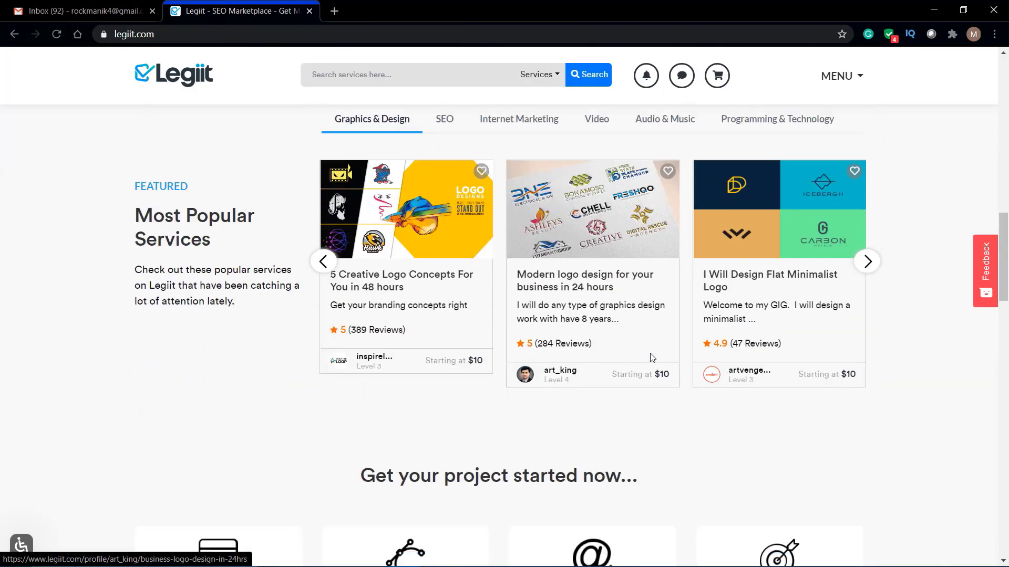
pyautogui.scroll(4, 651, 353)
pyautogui.scroll(13, 650, 353)
pyautogui.scroll(-1, 650, 353)
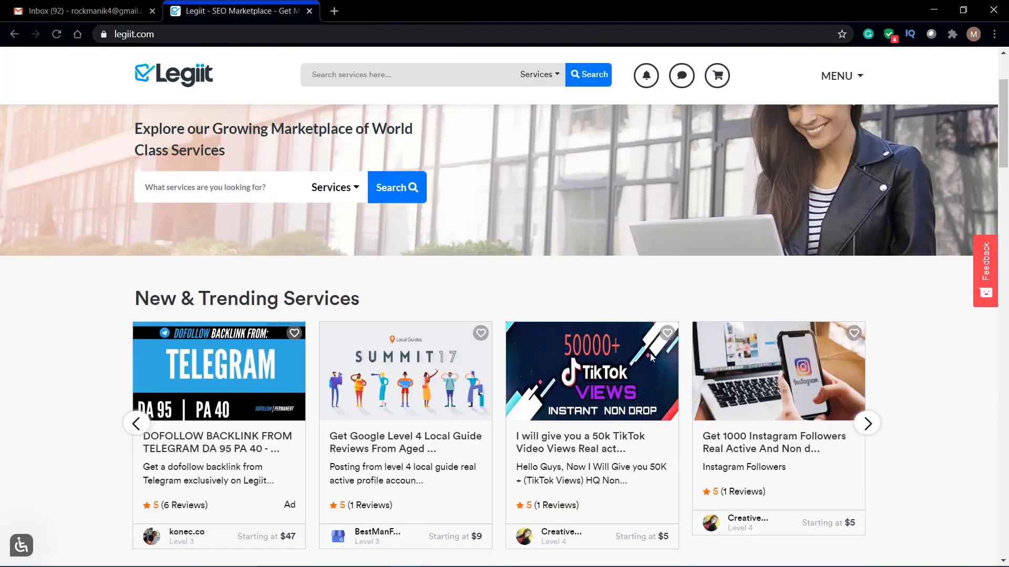
pyautogui.scroll(1, 650, 353)
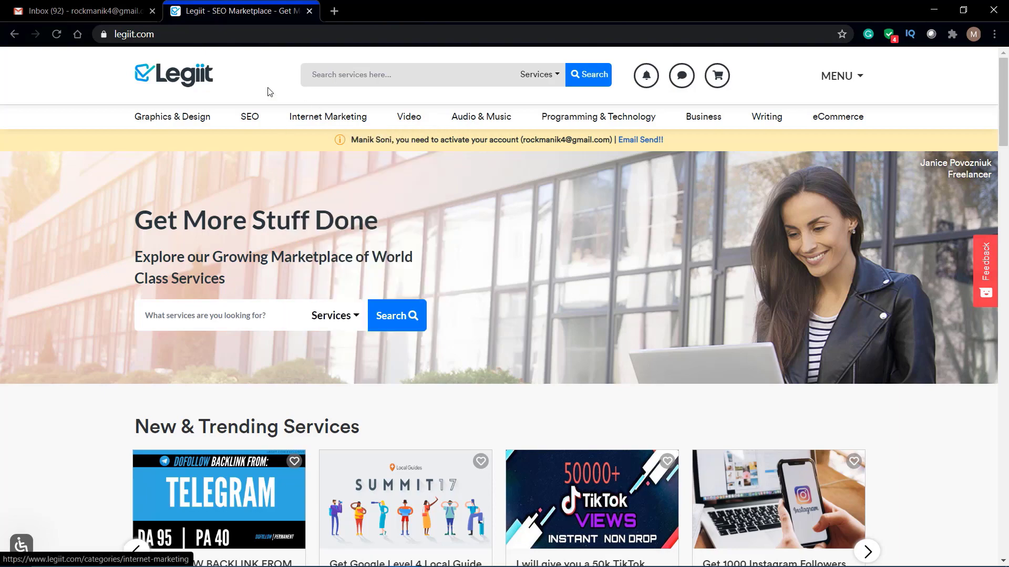
# Step: Switch to Gmail, open the Legiit Registration e-mail and activate the account from it
pyautogui.click(79, 11)
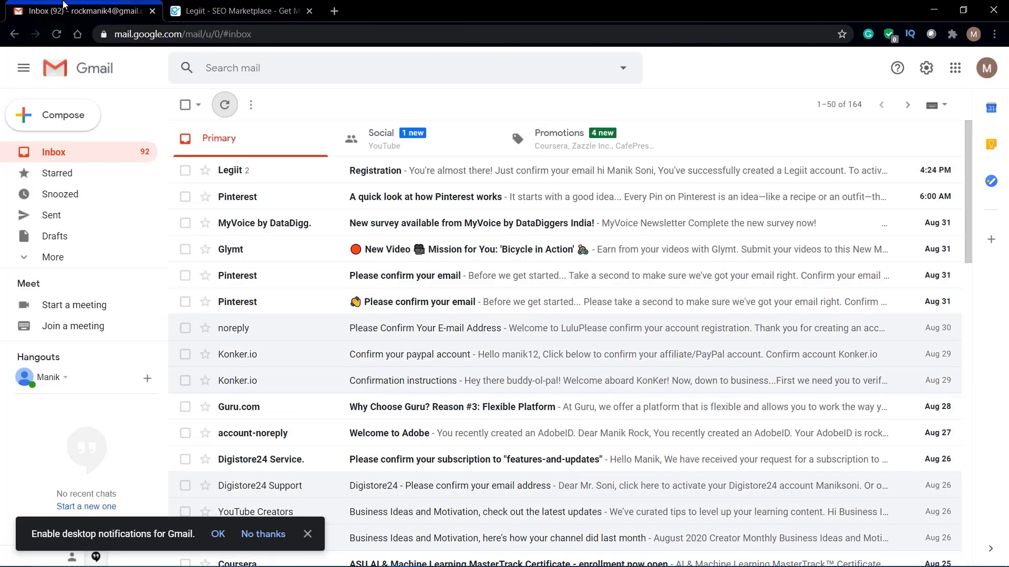
pyautogui.click(328, 169)
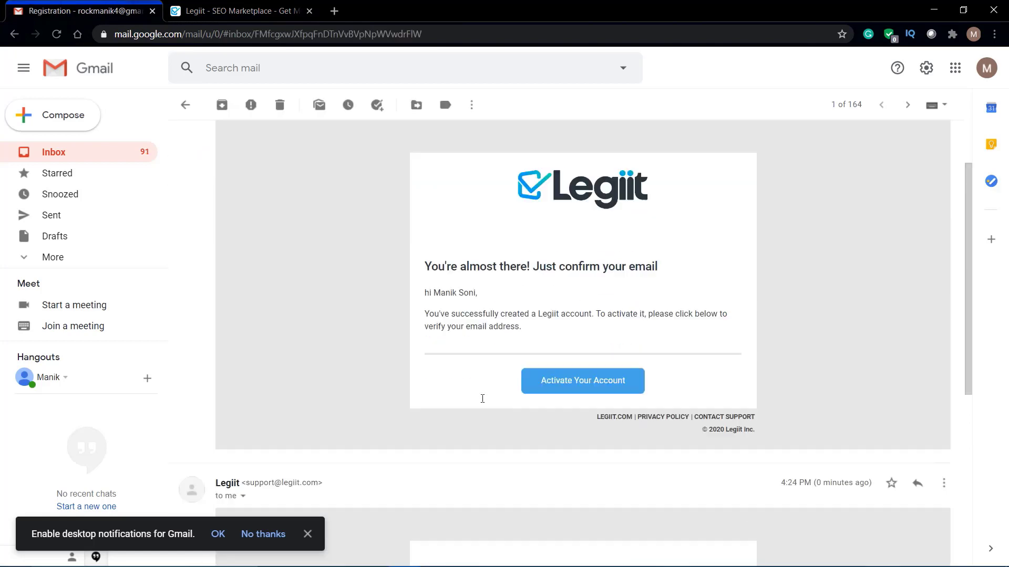
pyautogui.click(599, 423)
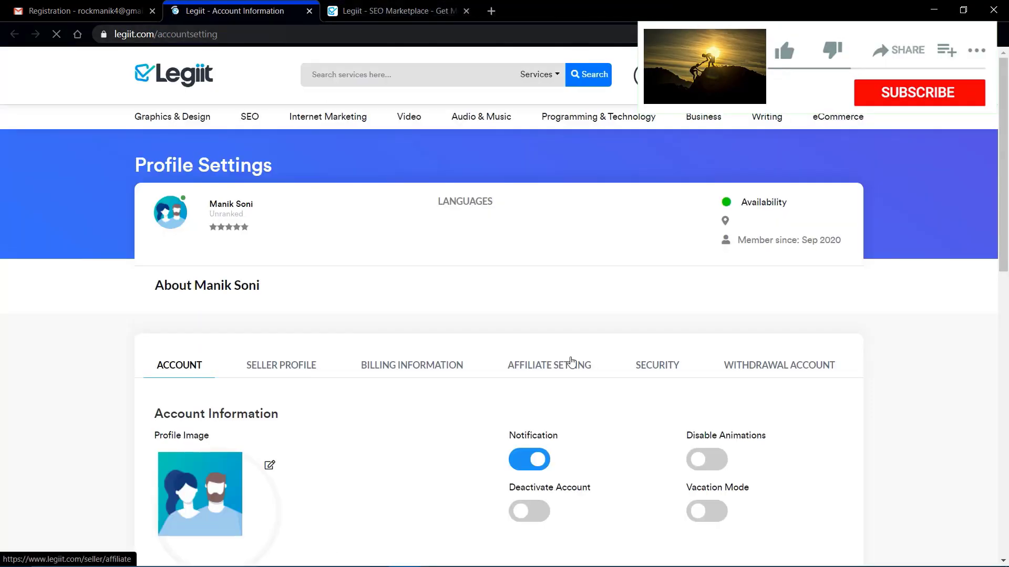
# Step: Copy the account's e-mail address into the PayPal e-mail address field of the account information
pyautogui.scroll(-2, 570, 362)
pyautogui.scroll(-7, 571, 363)
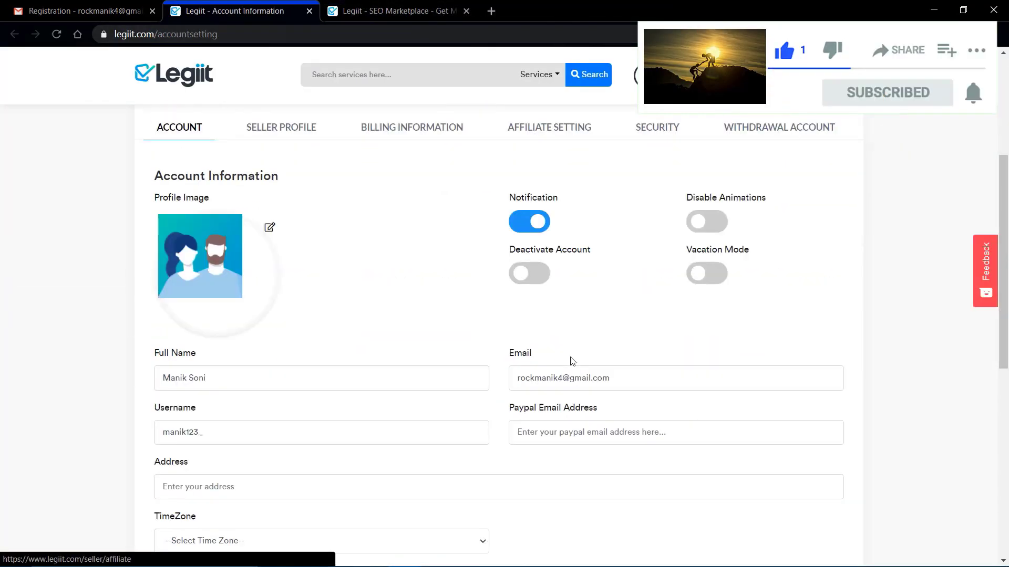
pyautogui.scroll(2, 571, 361)
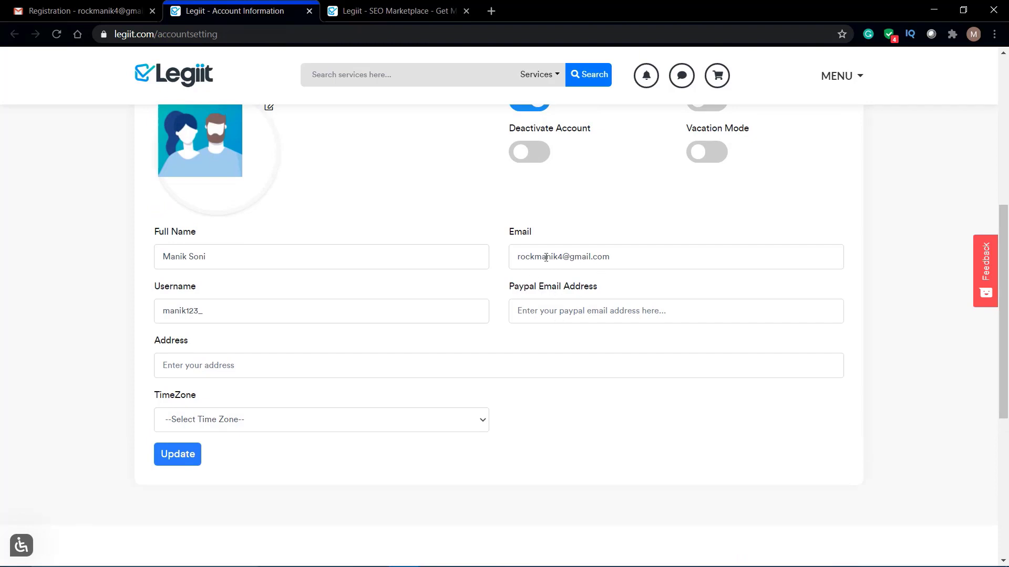
pyautogui.tripleClick(630, 254)
pyautogui.hotkey('ctrl', 'c')
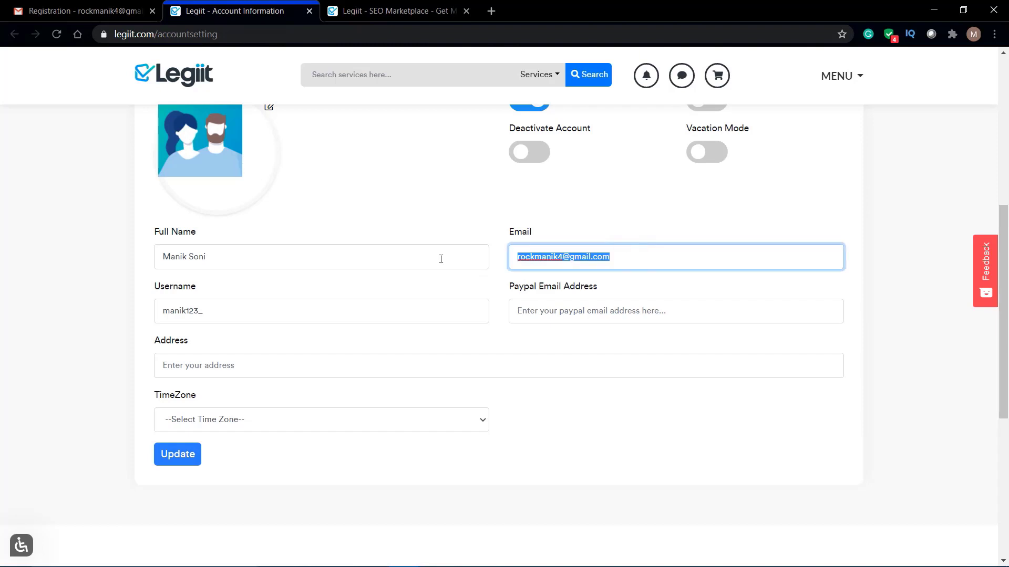
pyautogui.click(553, 315)
pyautogui.hotkey('ctrl', 'v')
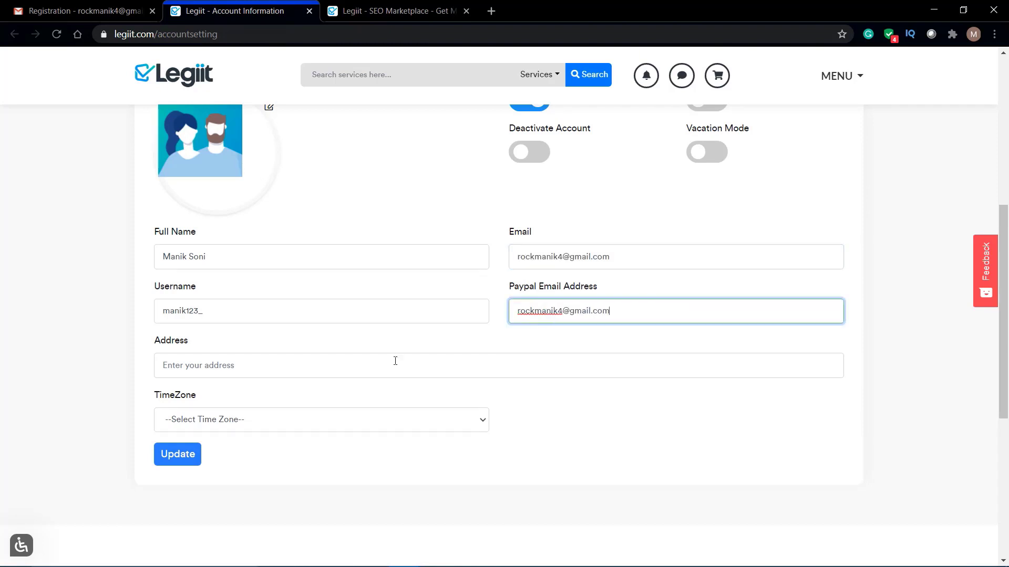
# Step: Fill in the postal address from the saved suggestions, set the time zone to Indian/Chagos and update the account
pyautogui.click(394, 367)
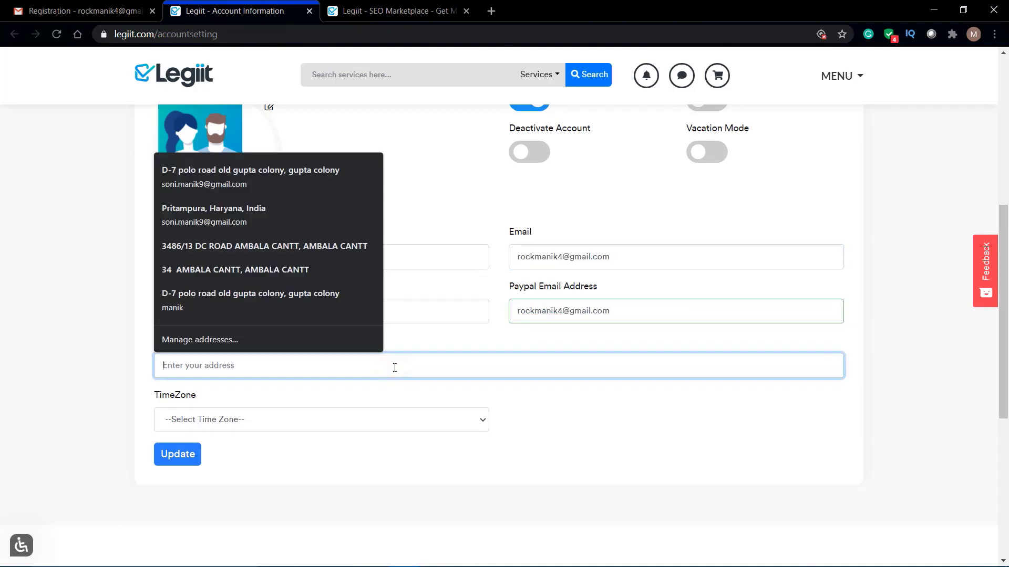
pyautogui.click(298, 217)
pyautogui.click(204, 420)
pyautogui.scroll(-3, 205, 400)
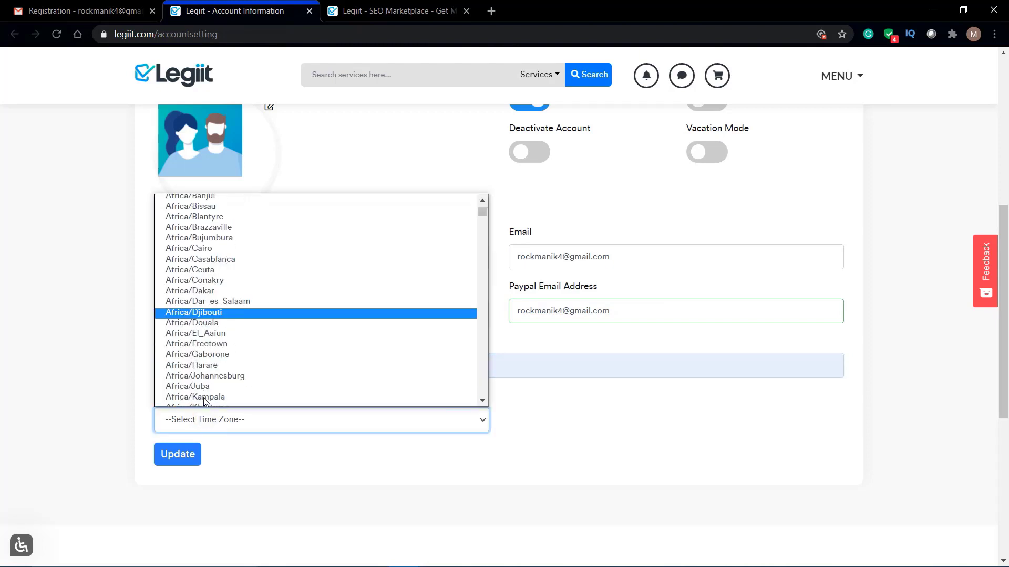
pyautogui.scroll(-20, 203, 399)
pyautogui.click(204, 397)
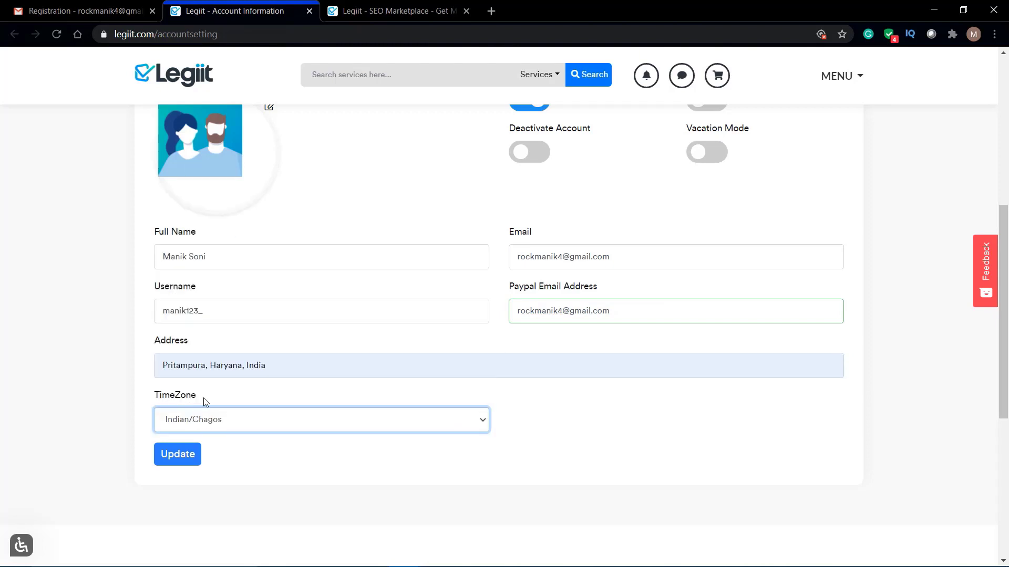
pyautogui.click(179, 453)
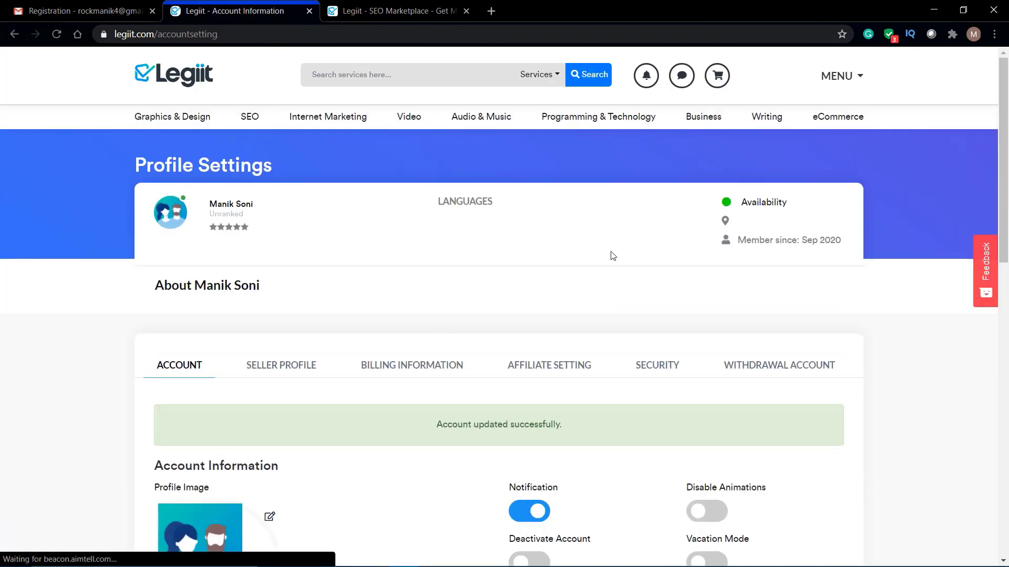
# Step: Open the seller profile settings and add a new language entry for english
pyautogui.click(275, 366)
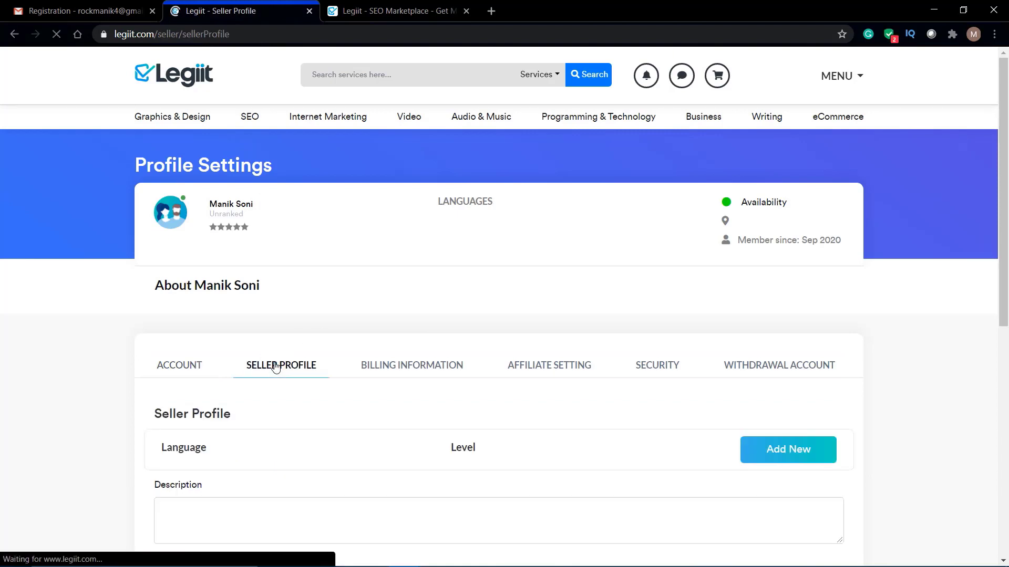
pyautogui.scroll(-3, 326, 461)
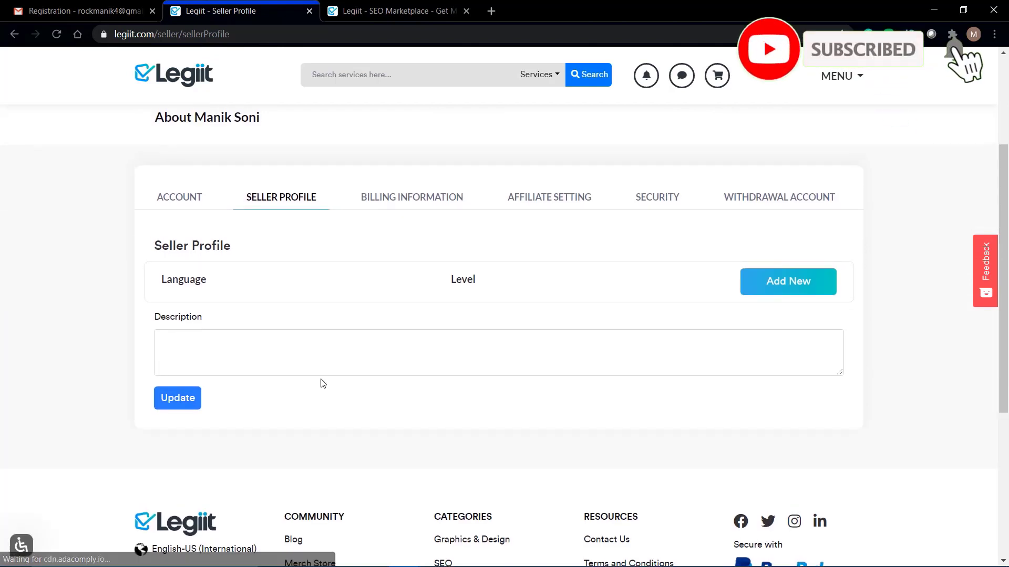
pyautogui.click(811, 283)
pyautogui.click(312, 323)
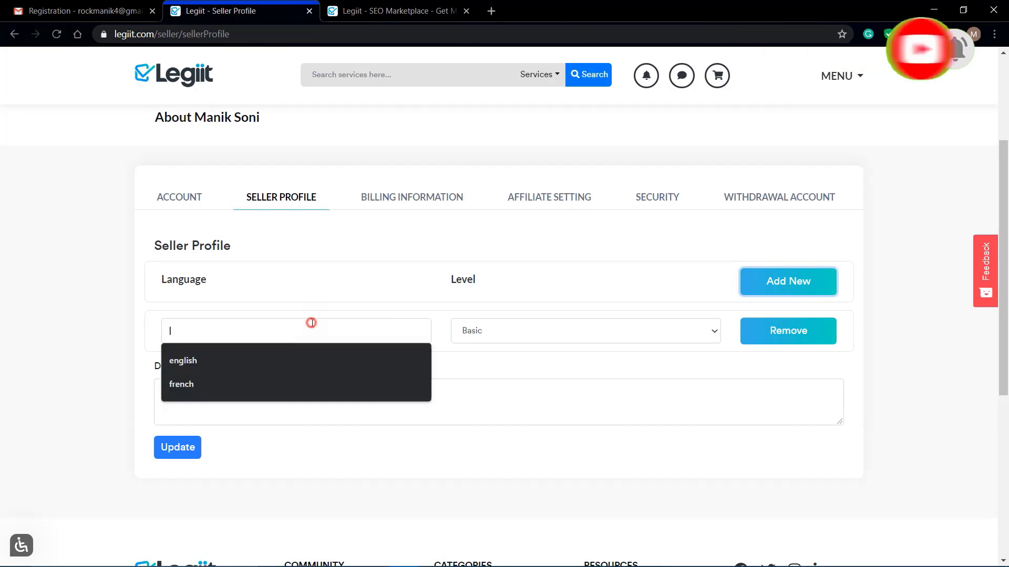
pyautogui.write('En')
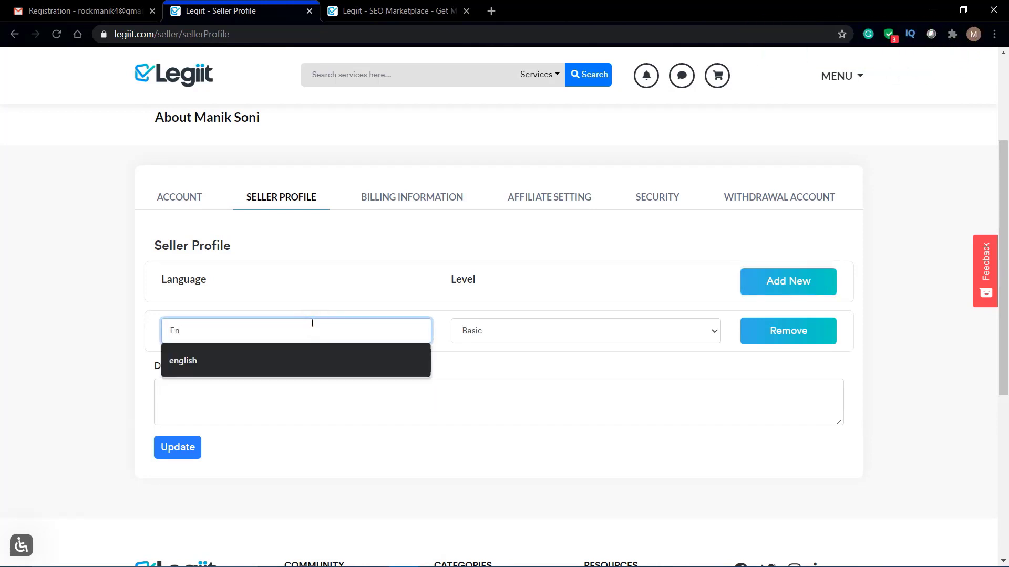
pyautogui.press('Down')
pyautogui.press('Return')
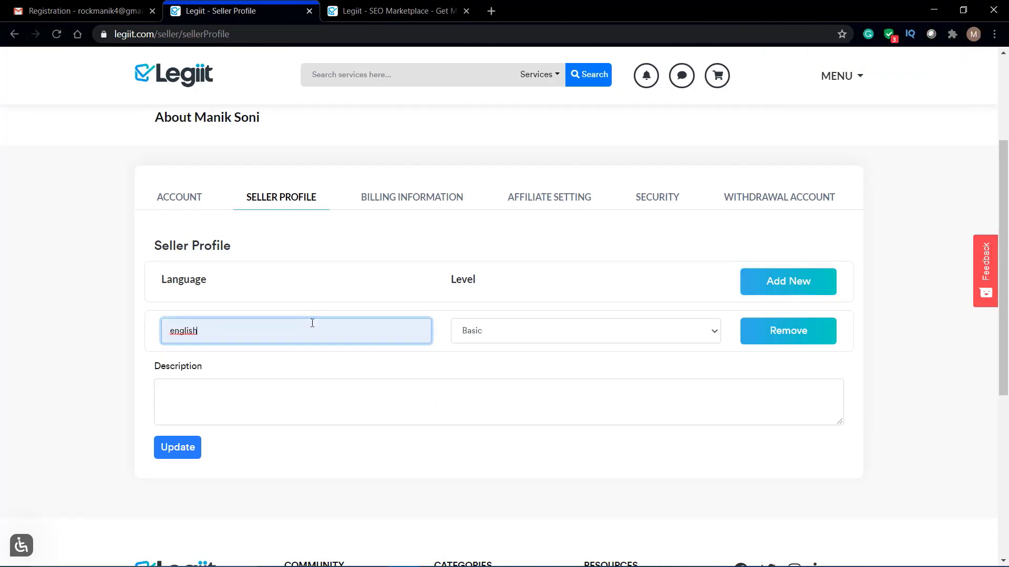
pyautogui.click(560, 244)
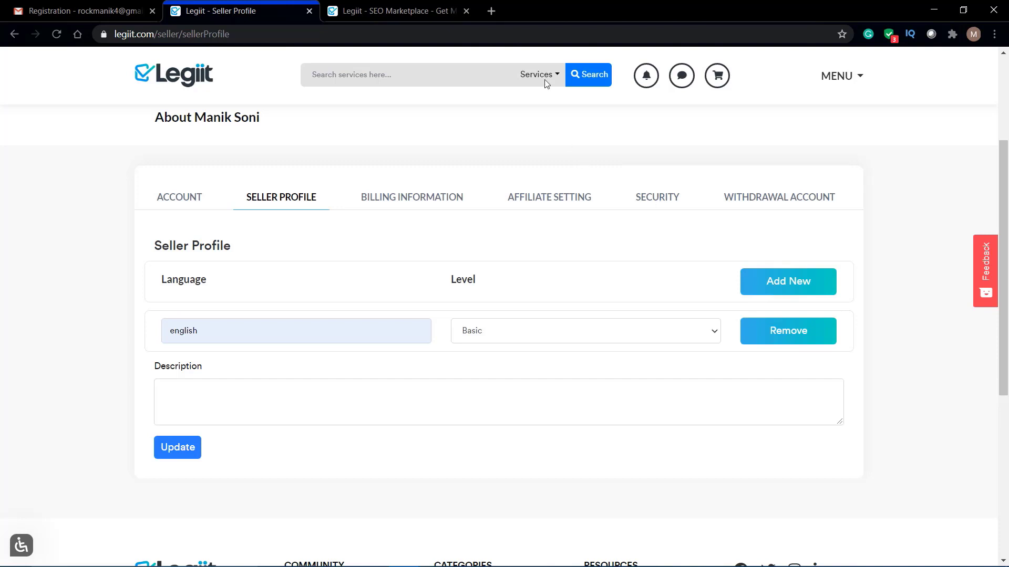
# Step: Open a new browser tab and search Google for "google translate"
pyautogui.click(491, 11)
pyautogui.write('g')
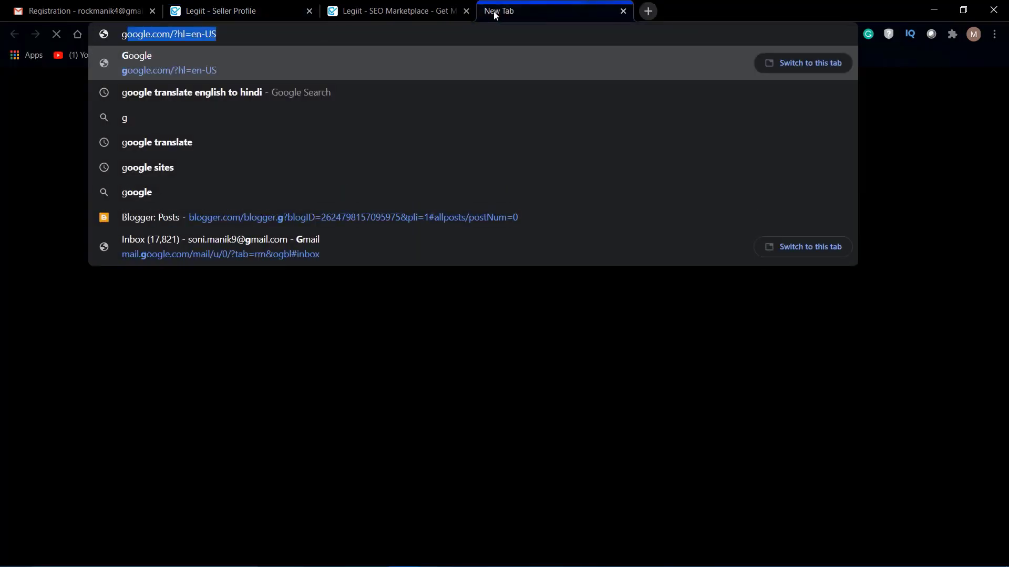
pyautogui.write('oogle')
pyautogui.press('Down')
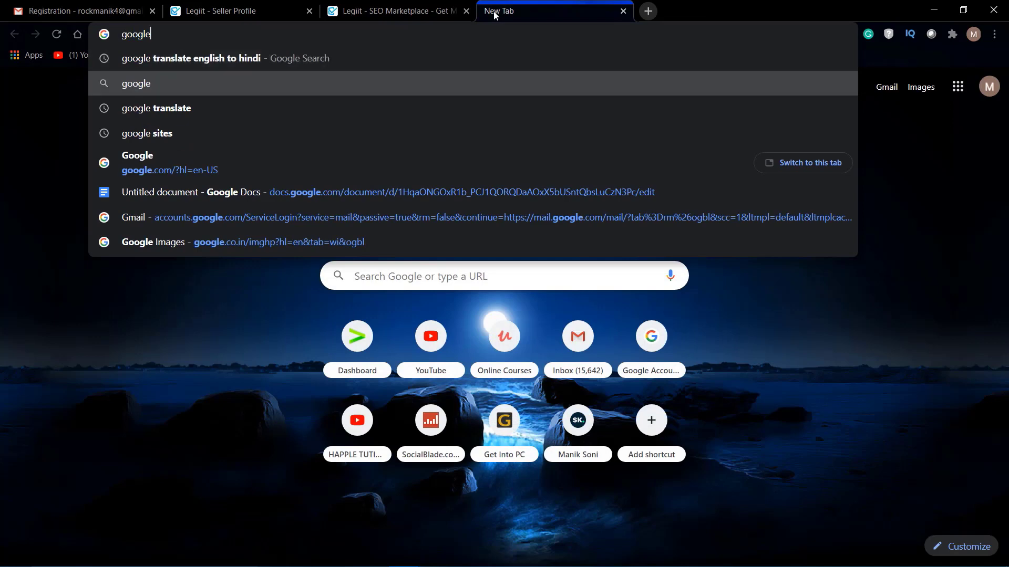
pyautogui.press('Down')
pyautogui.press('Return')
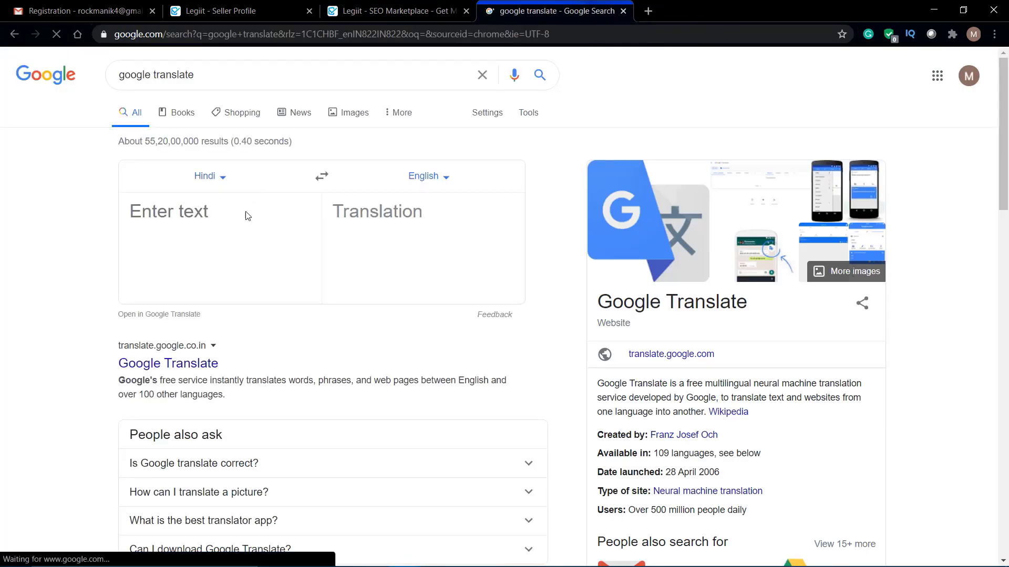
# Step: Set the source language of the Google translation box to French
pyautogui.click(219, 181)
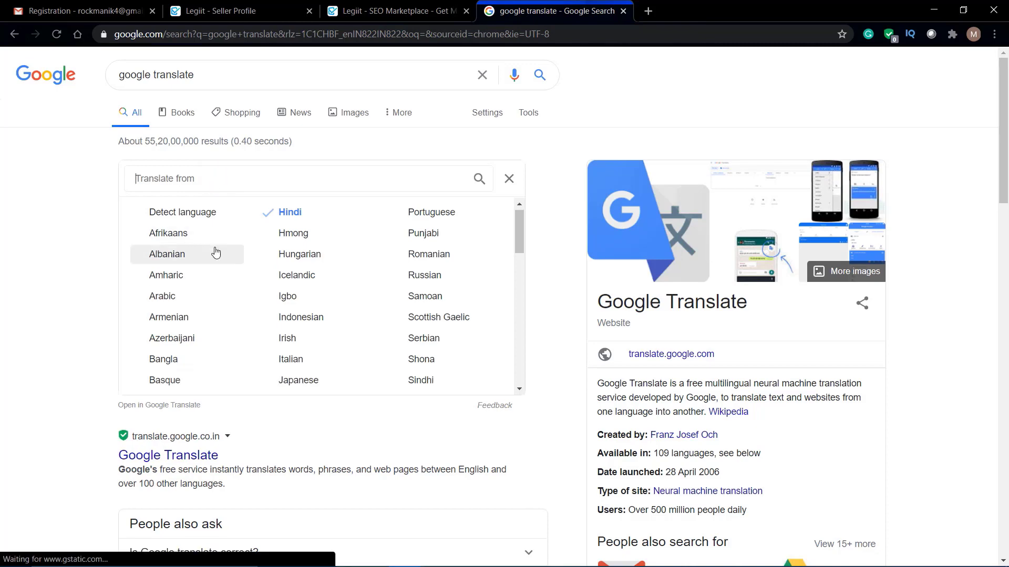
pyautogui.scroll(-3, 215, 253)
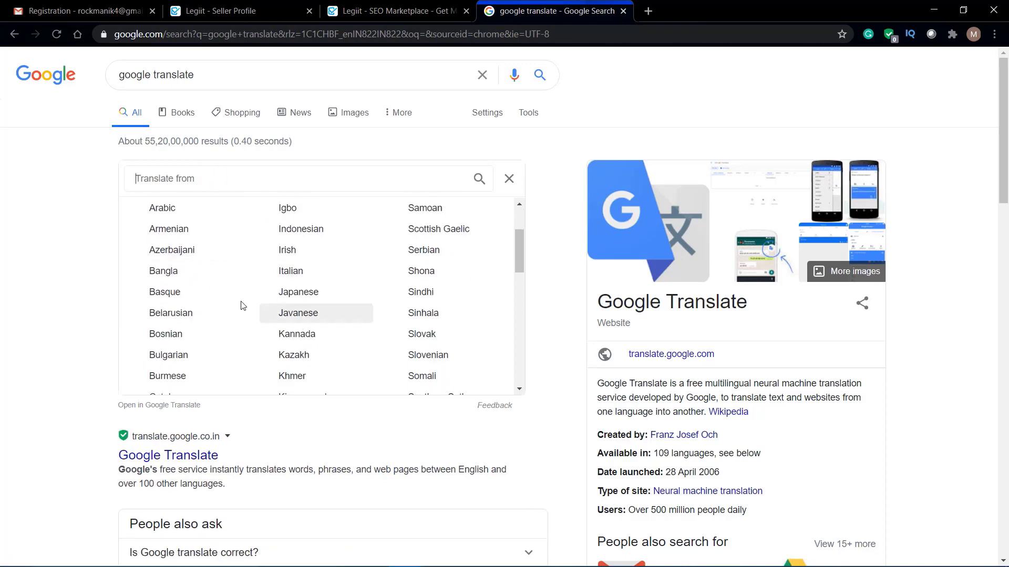
pyautogui.scroll(-5, 291, 288)
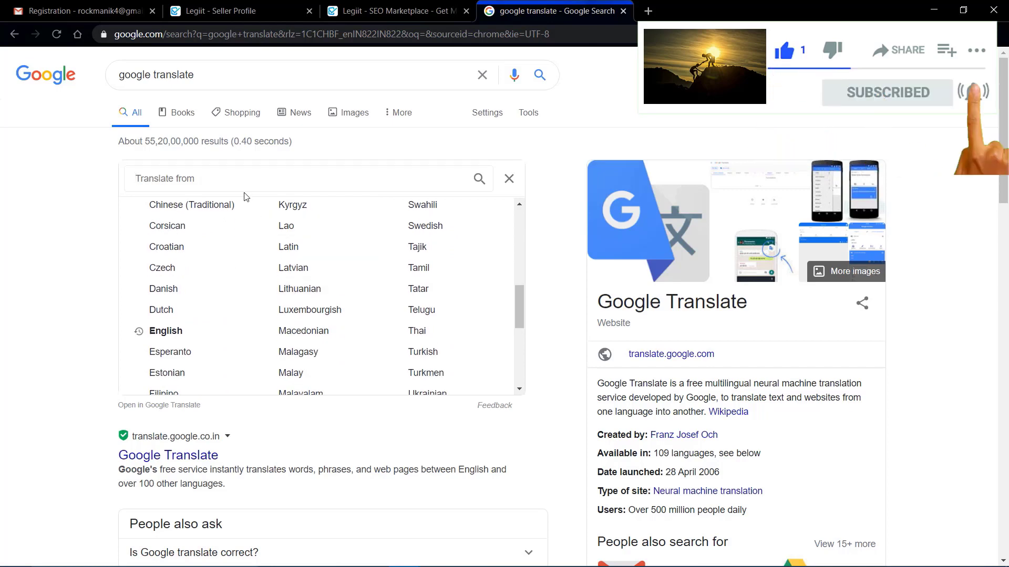
pyautogui.write('fr')
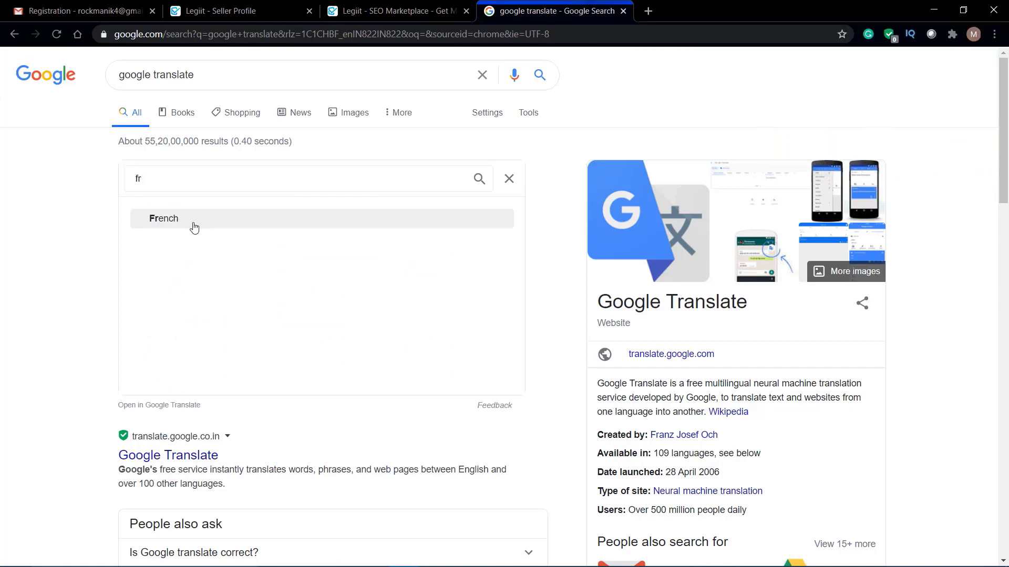
pyautogui.click(193, 225)
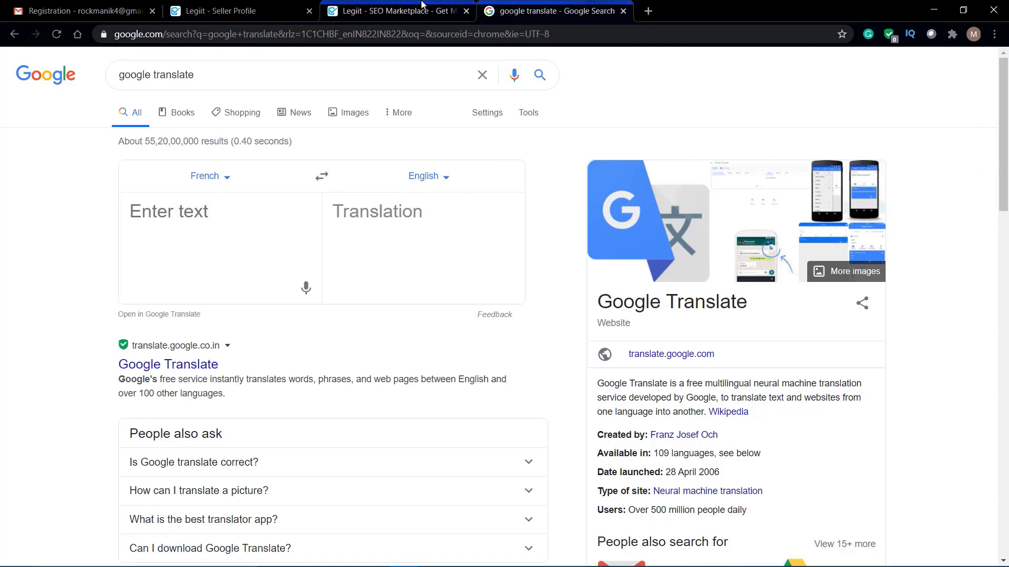
# Step: Return to the Legiit seller profile and add a second language entry for french
pyautogui.click(347, 16)
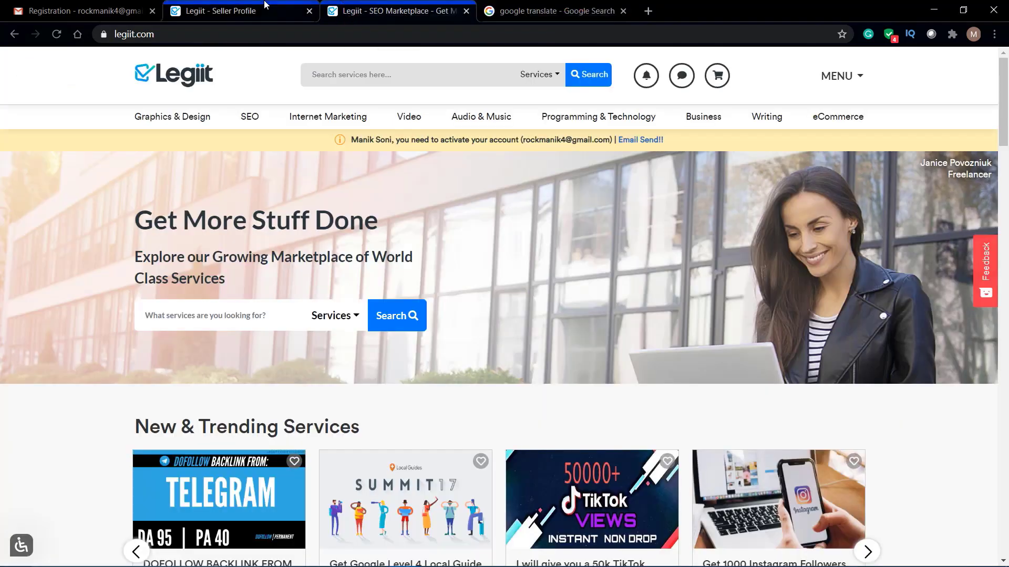
pyautogui.click(226, 4)
pyautogui.scroll(-1, 392, 250)
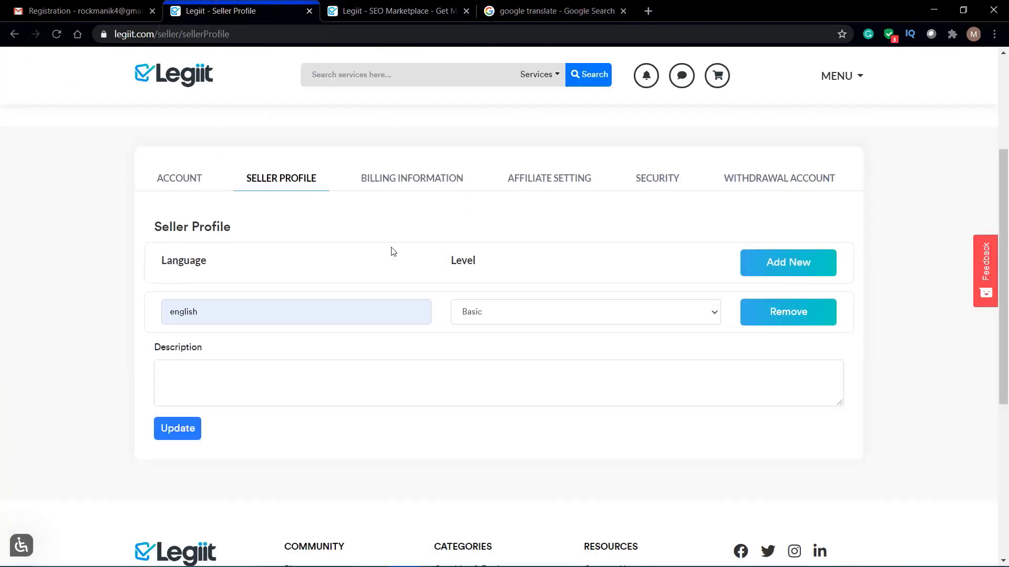
pyautogui.click(778, 273)
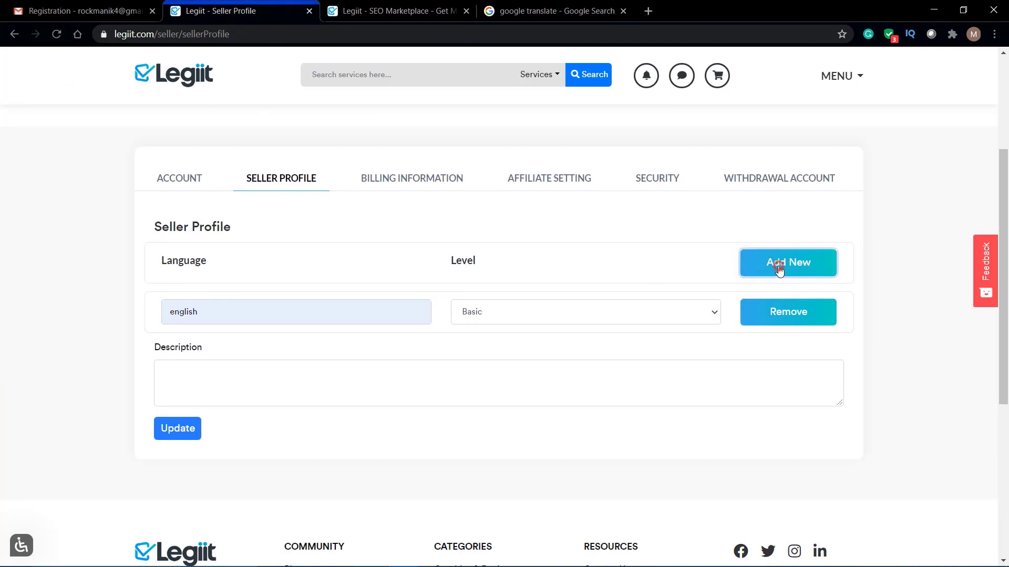
pyautogui.click(309, 362)
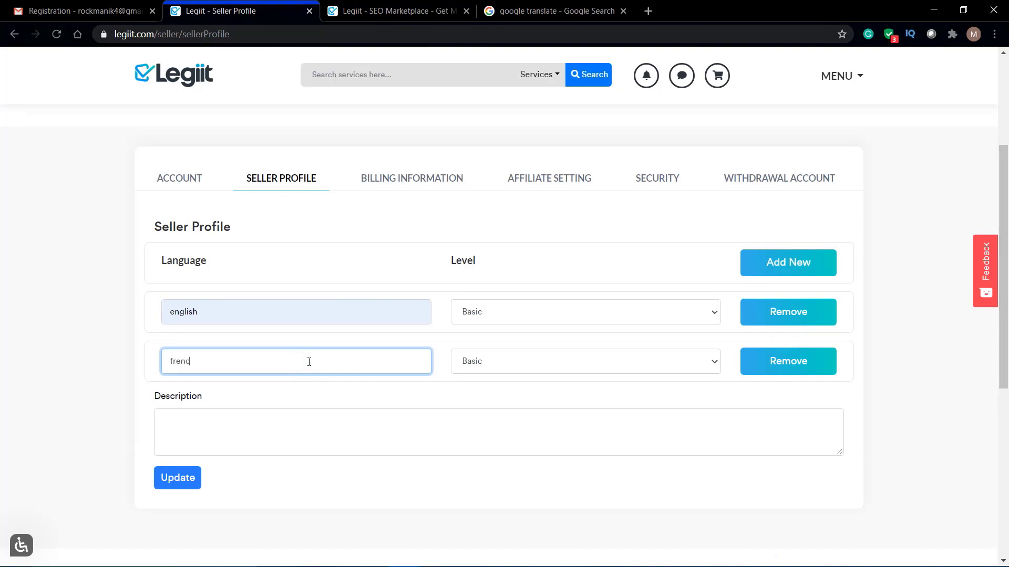
pyautogui.click(721, 401)
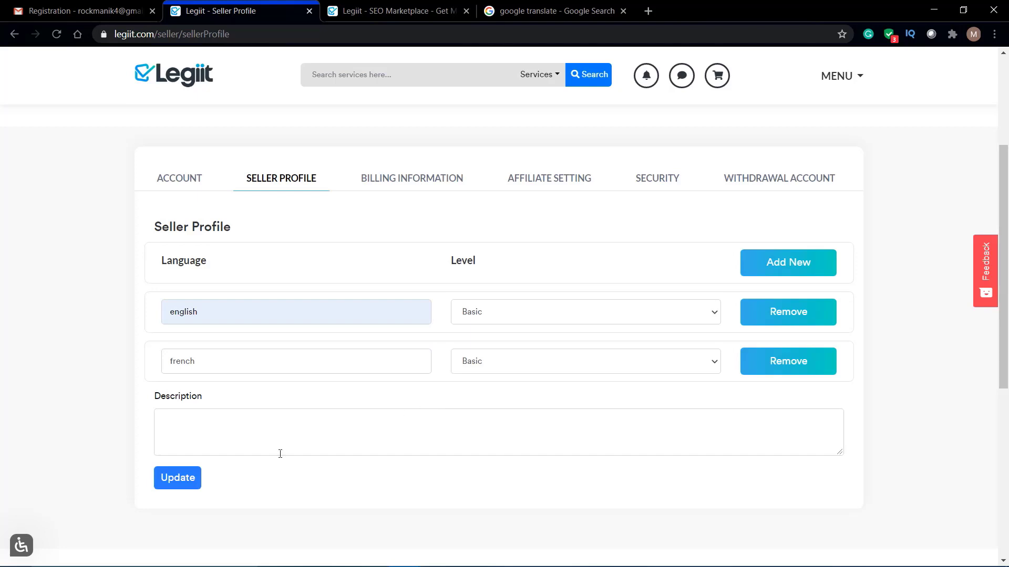
# Step: Write a seller description starting with "i am a SEO Job" and update the profile
pyautogui.click(163, 480)
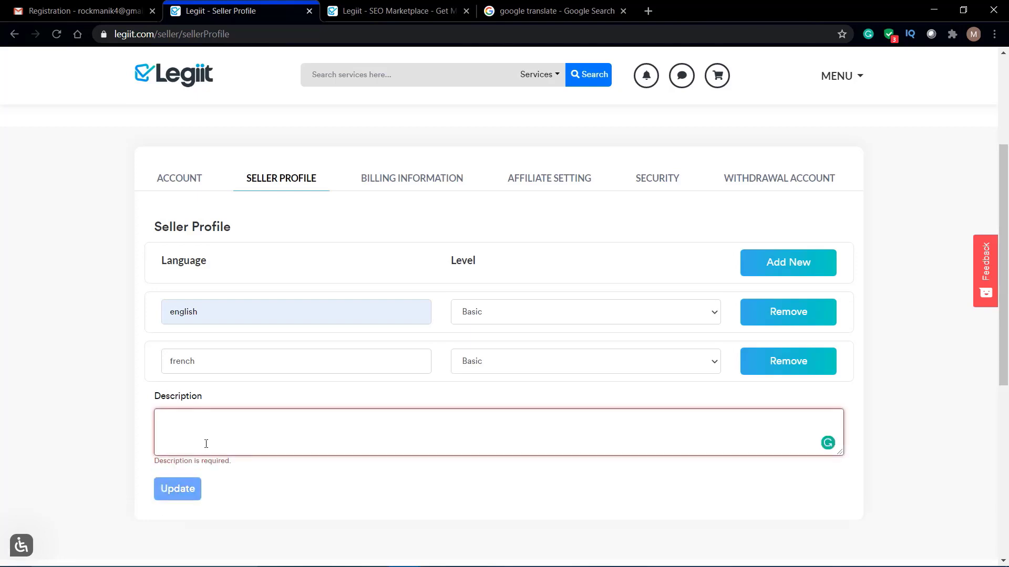
pyautogui.click(176, 428)
pyautogui.write('i am a SEO')
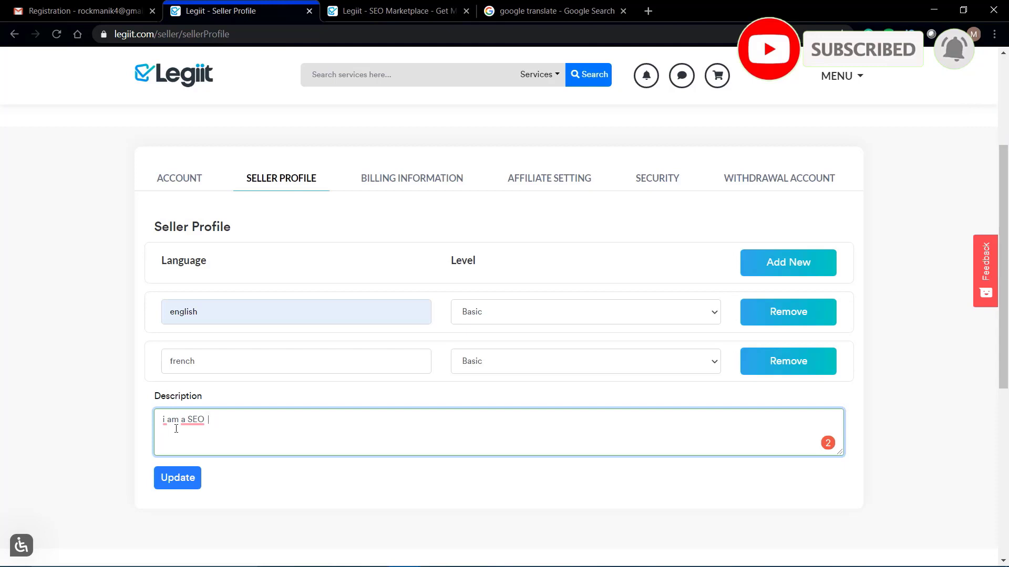
pyautogui.write('Job')
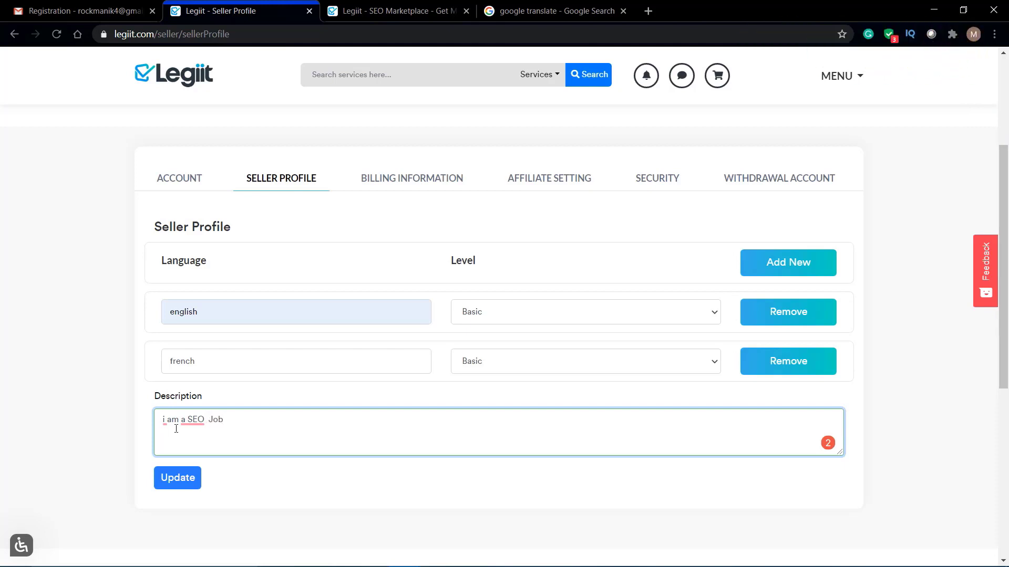
pyautogui.write(' SE')
pyautogui.click(180, 479)
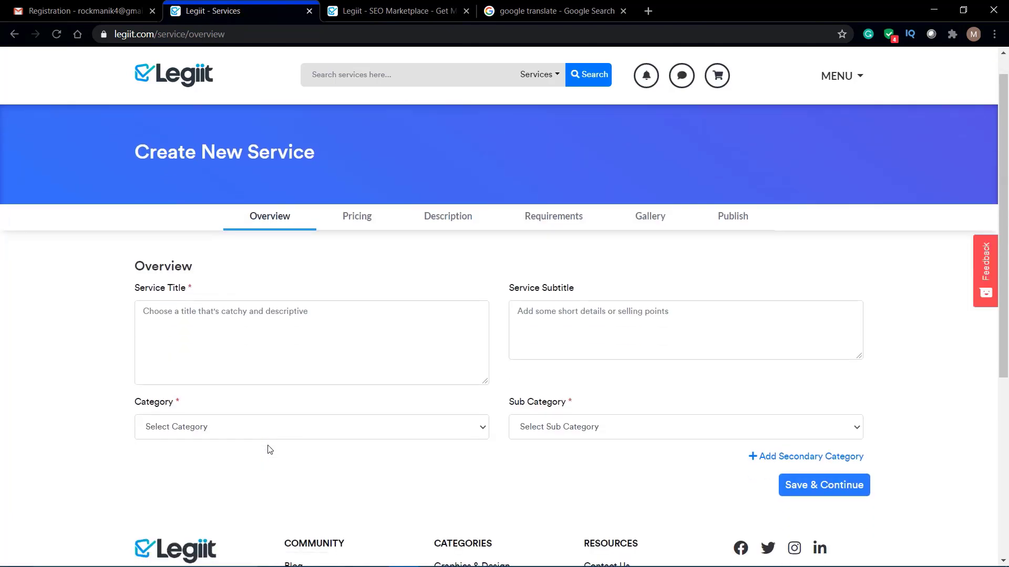
# Step: Begin the new service's title with the text "I can generate Traffic on Webisites a"
pyautogui.scroll(-2, 426, 351)
pyautogui.scroll(1, 361, 355)
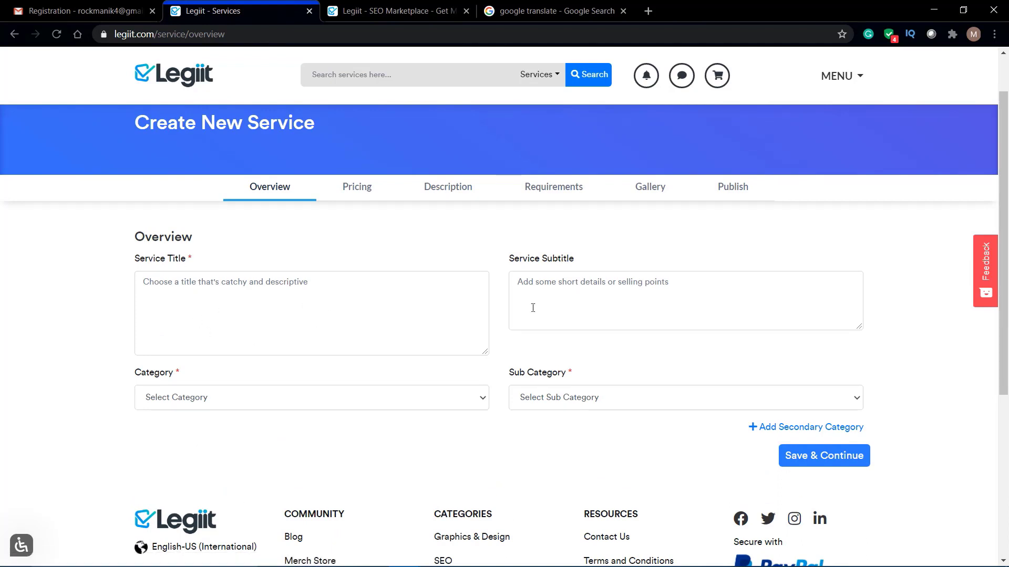
pyautogui.click(374, 300)
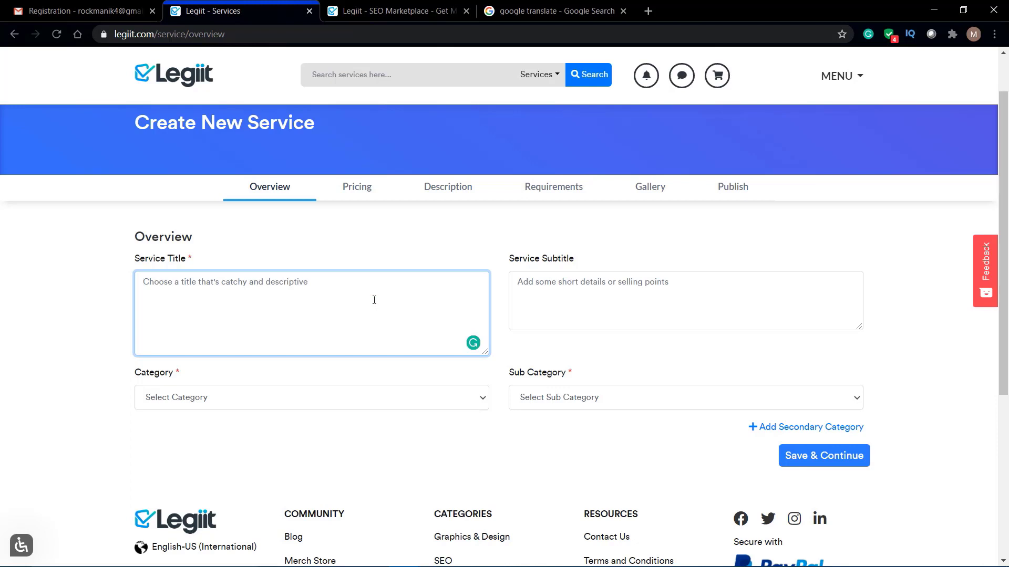
pyautogui.write('I can')
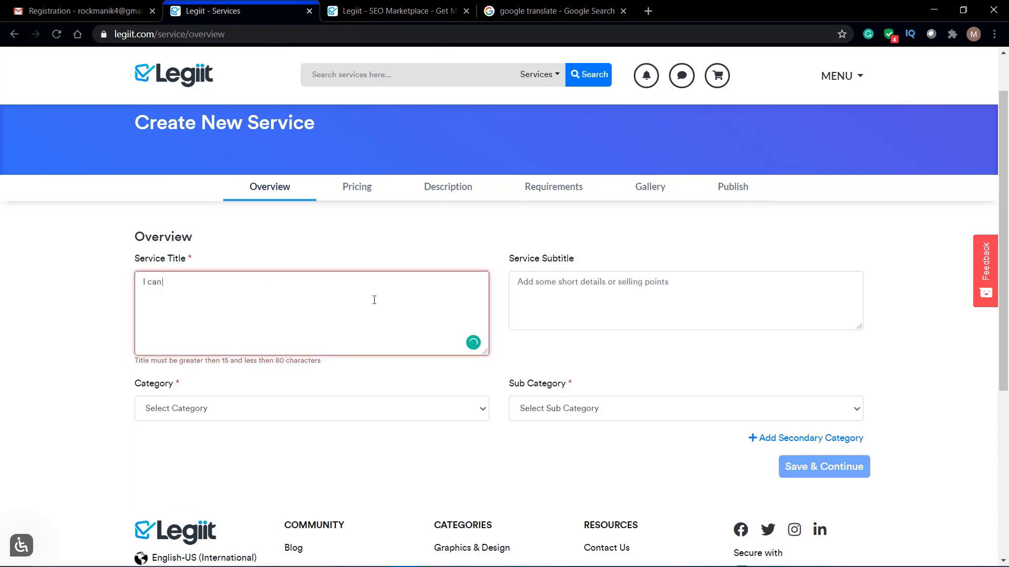
pyautogui.write(' generate')
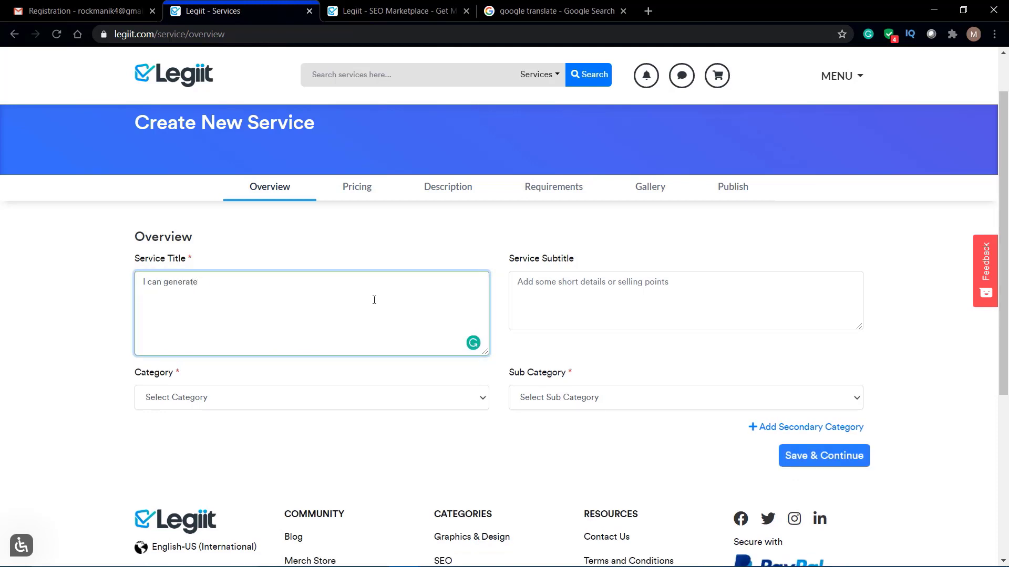
pyautogui.write(' Tra')
pyautogui.write('ffic on')
pyautogui.write(' Webiste')
pyautogui.press('BackSpace')
pyautogui.press('BackSpace')
pyautogui.press('BackSpace')
pyautogui.press('BackSpace')
pyautogui.press('BackSpace')
pyautogui.write('sites a')
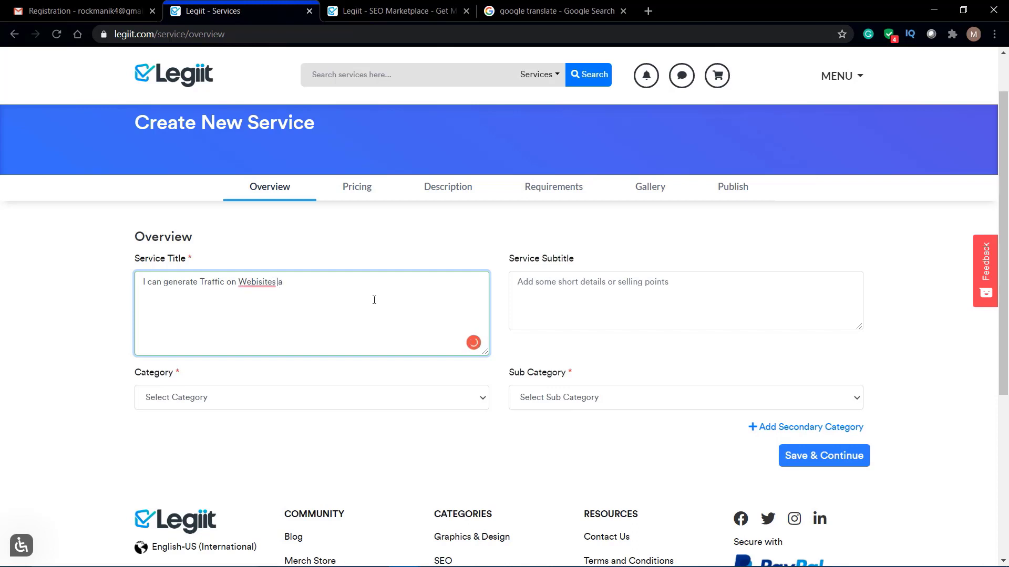
# Step: Correct the misspelled word to Websites and complete the service title as "I can generate Traffic on Websites and Youtube videos."
pyautogui.moveTo(257, 301)
pyautogui.write('a')
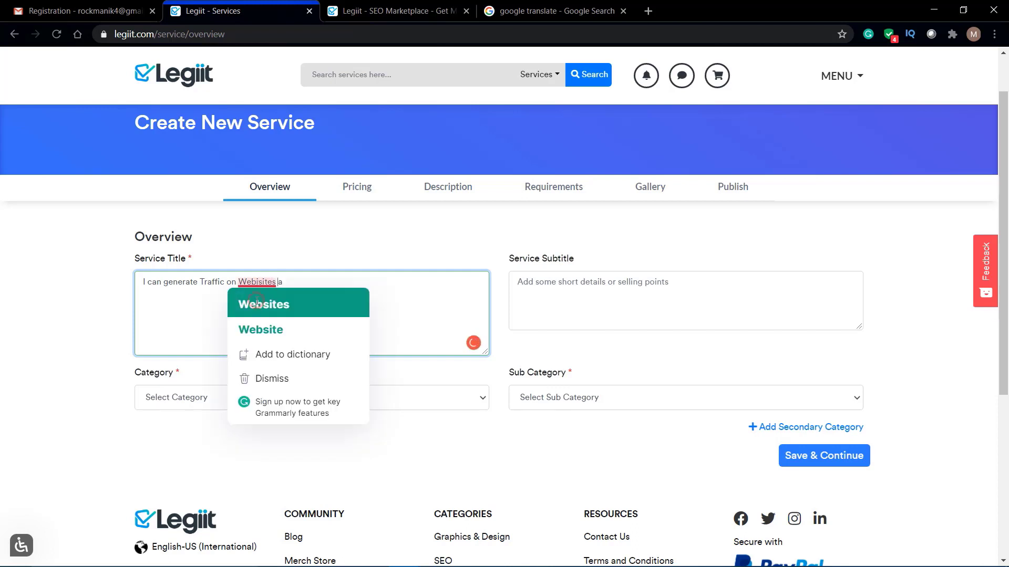
pyautogui.click(257, 303)
pyautogui.write('nd')
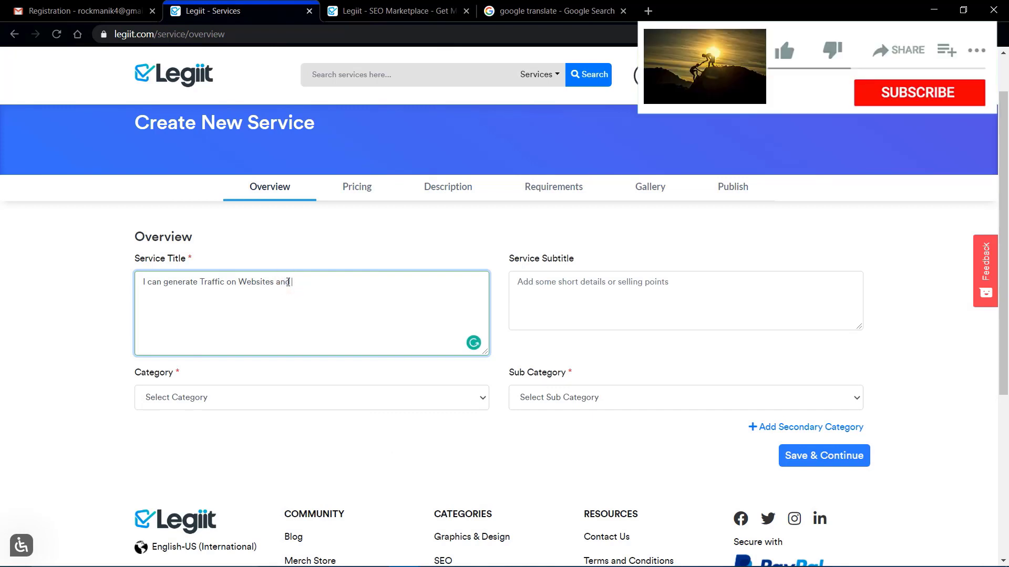
pyautogui.write(' Youtube')
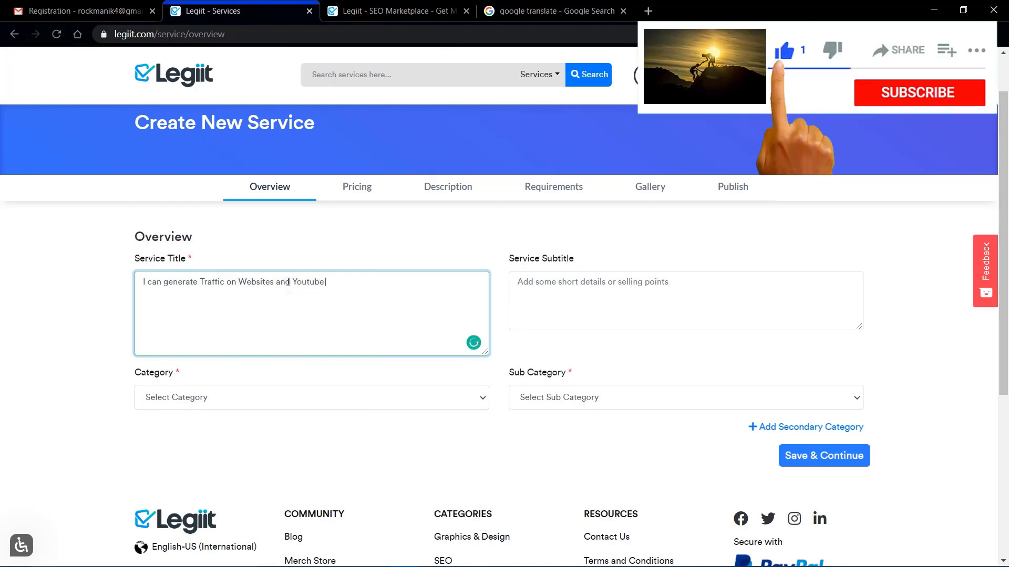
pyautogui.write(' Videos')
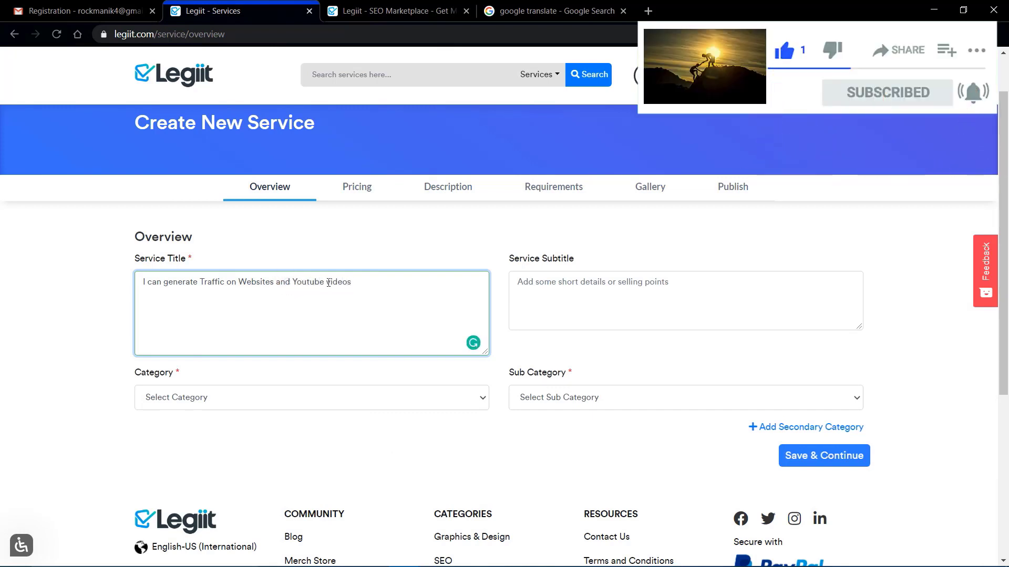
pyautogui.click(368, 280)
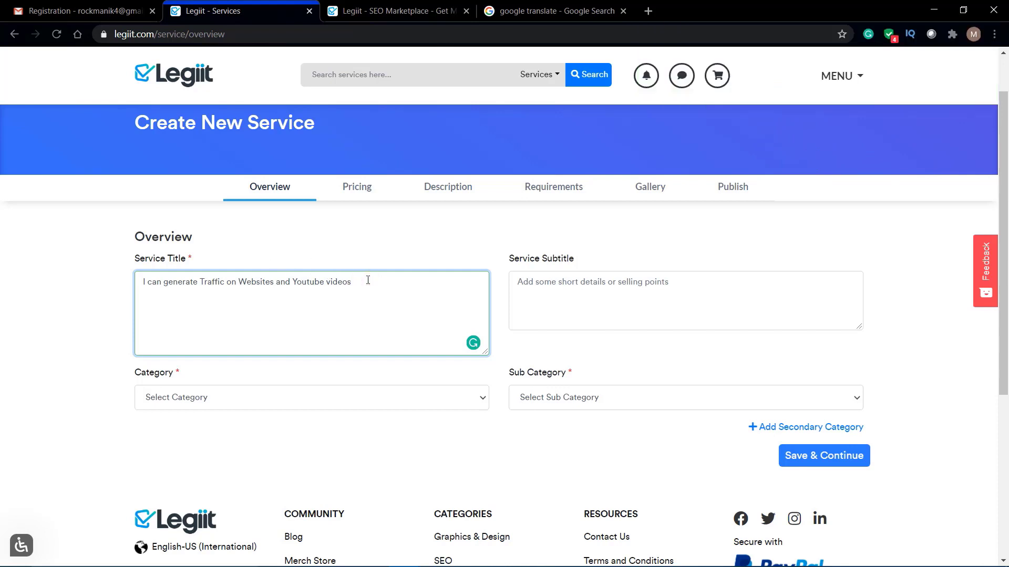
pyautogui.write('.')
# Step: Set the service category to SEO and the sub category to Traffic, and save the overview to continue to pricing
pyautogui.click(238, 403)
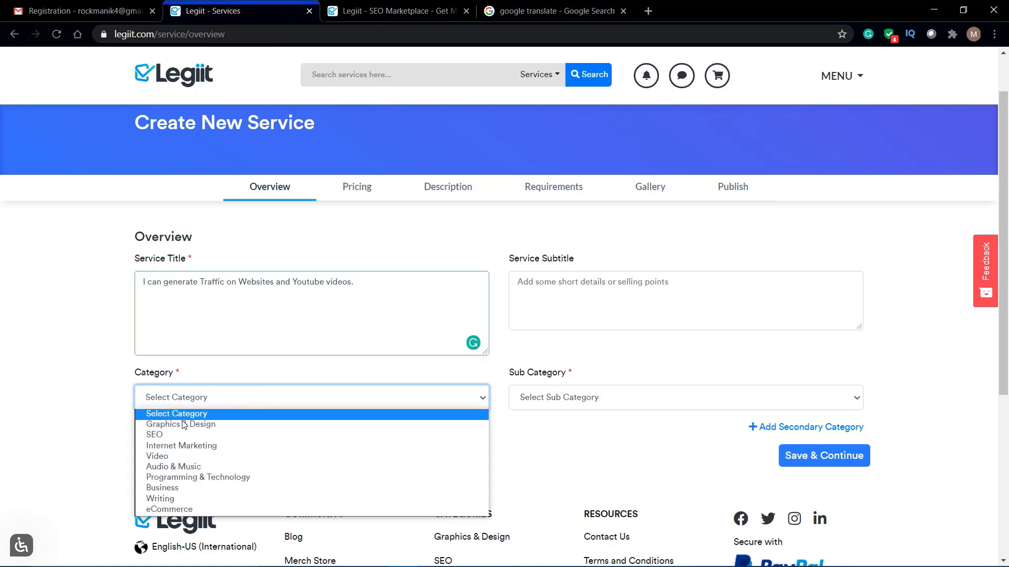
pyautogui.click(169, 437)
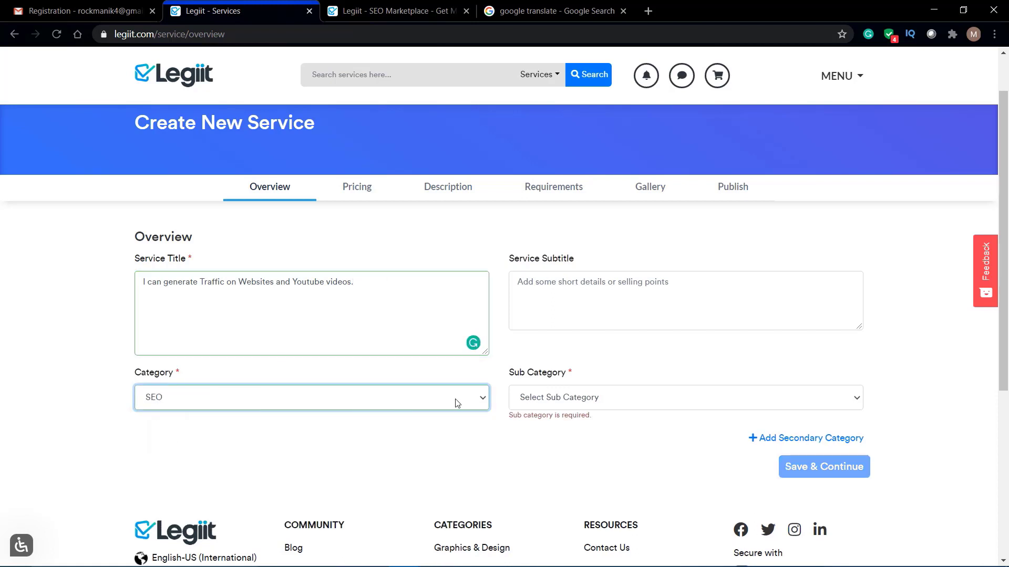
pyautogui.click(645, 404)
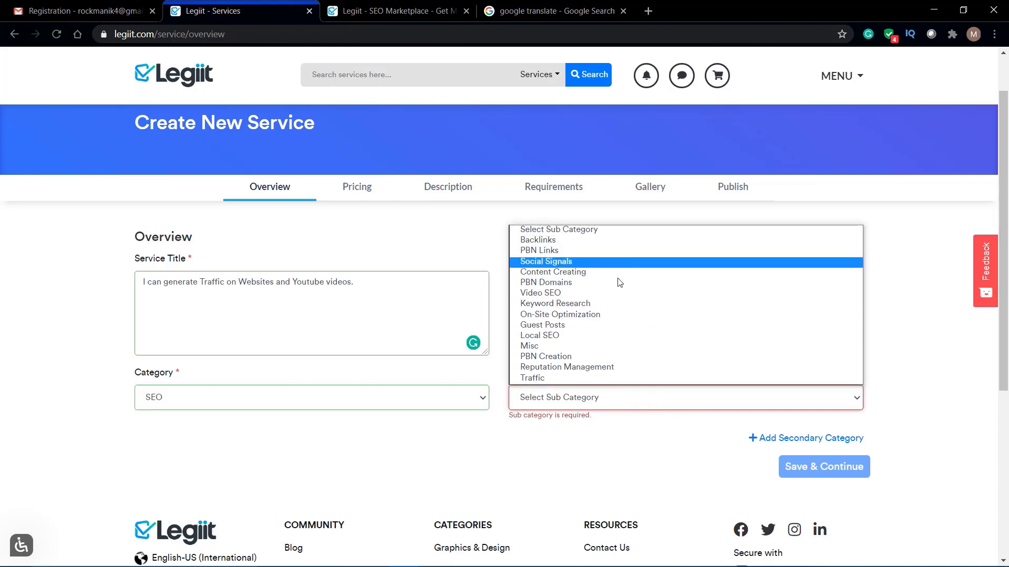
pyautogui.click(554, 378)
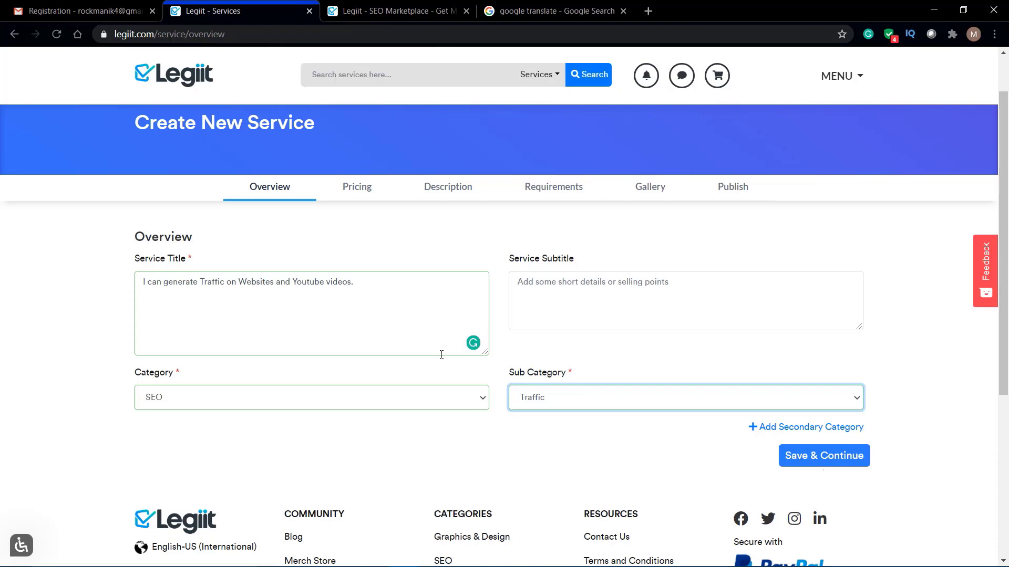
pyautogui.click(856, 459)
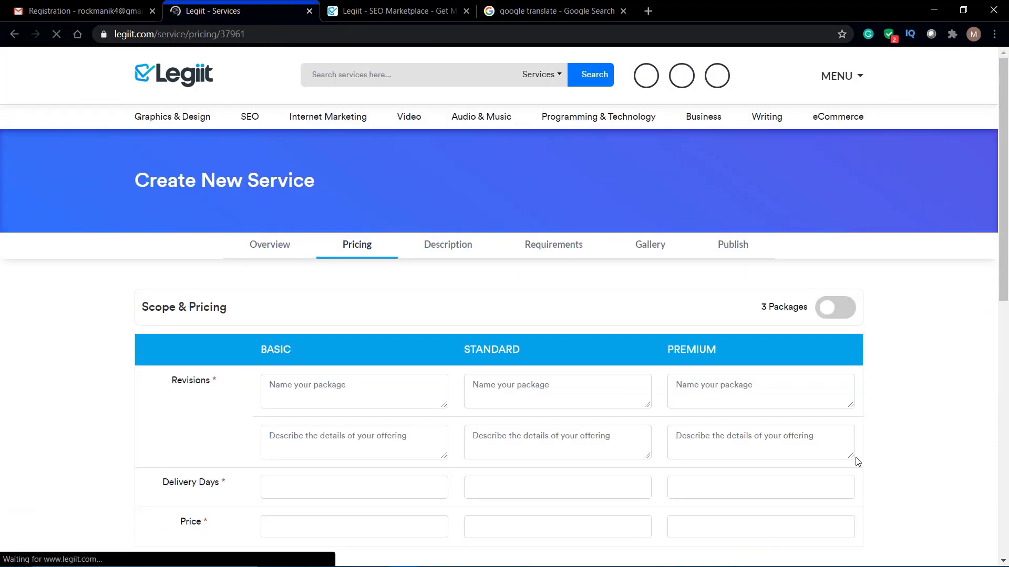
# Step: Enable three packages and set the prices to 10 for Basic, 20 for Standard and 35 for Premium
pyautogui.scroll(-2, 581, 434)
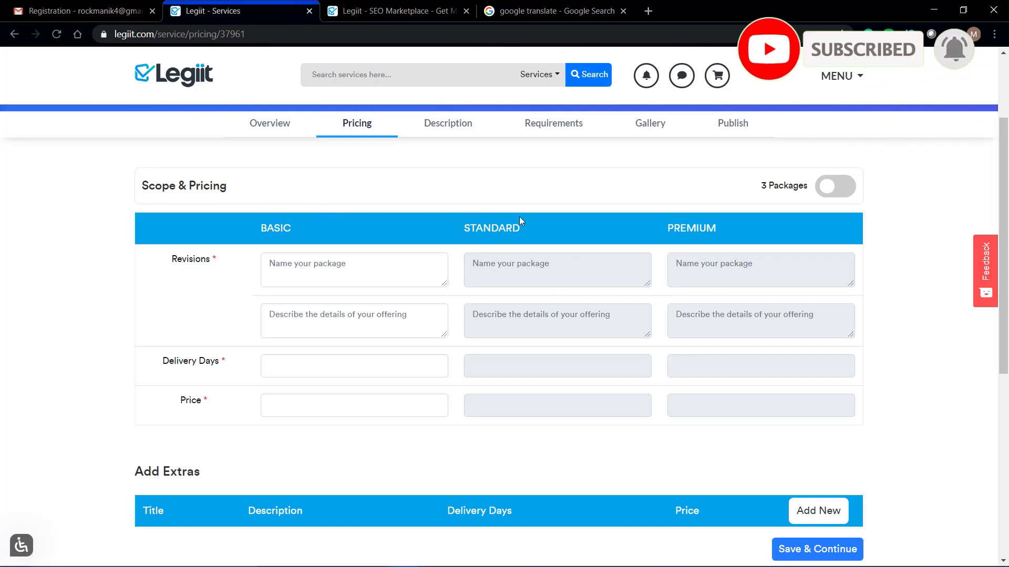
pyautogui.click(830, 192)
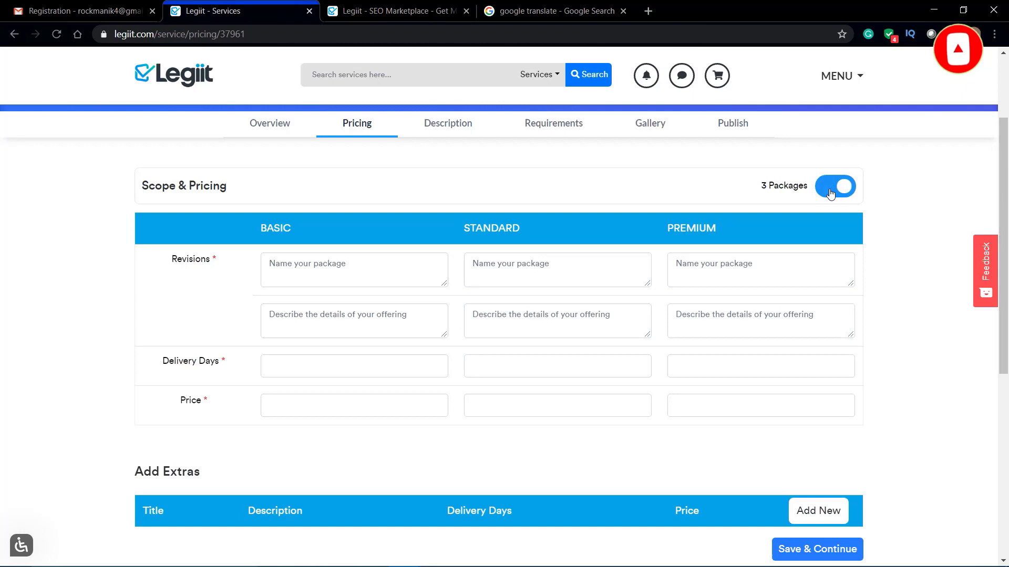
pyautogui.click(404, 278)
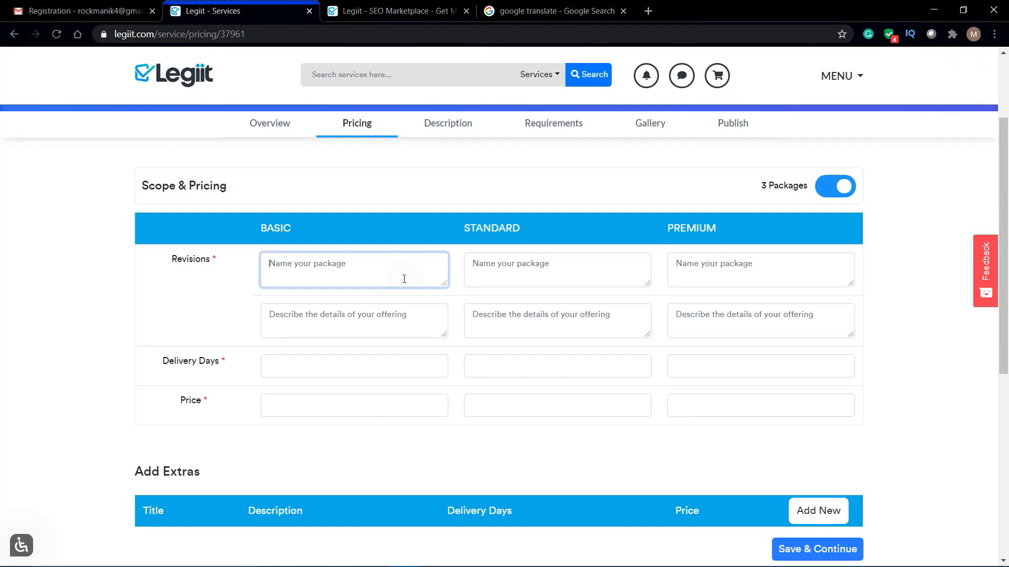
pyautogui.click(340, 398)
pyautogui.write('10')
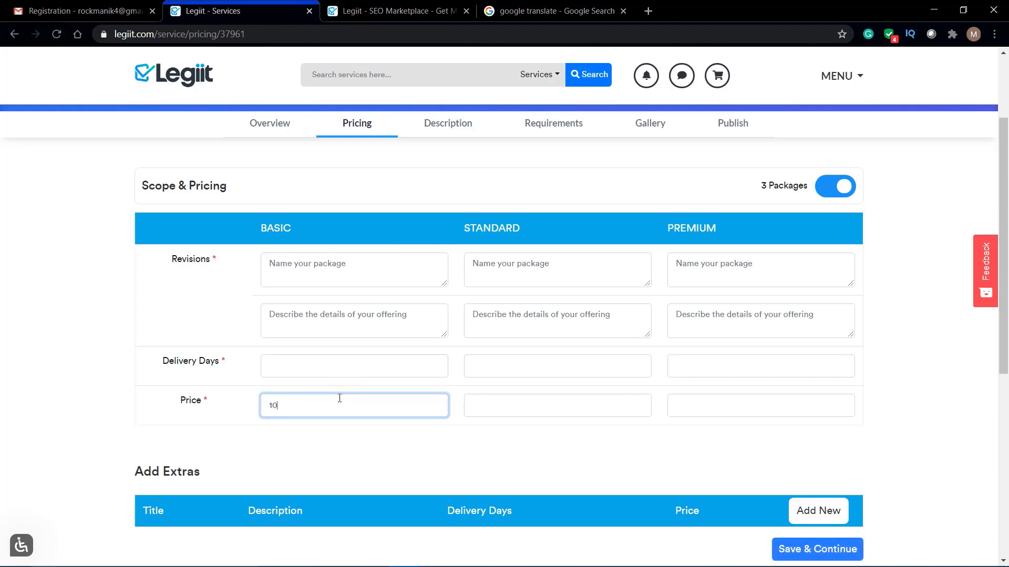
pyautogui.click(598, 402)
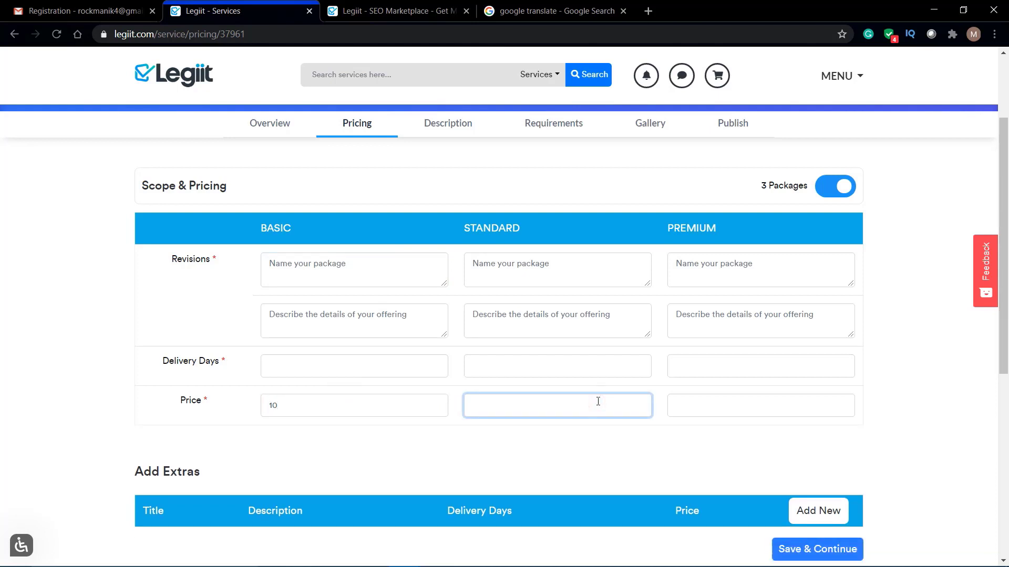
pyautogui.write('20')
pyautogui.click(718, 404)
pyautogui.write('35')
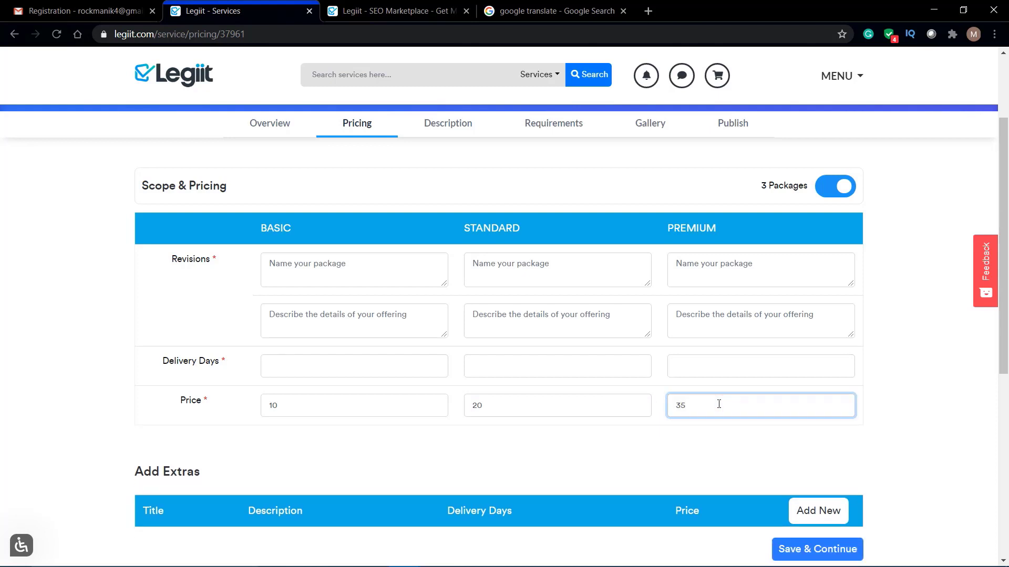
# Step: Set the delivery days to 3 for Basic, 2 for Standard and 1 for Premium
pyautogui.click(373, 370)
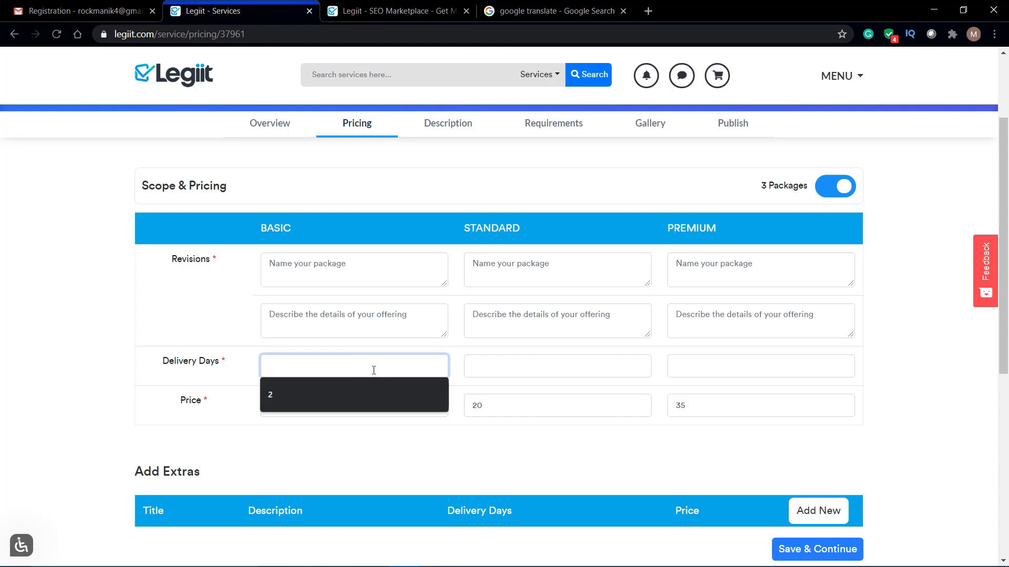
pyautogui.write('3')
pyautogui.click(476, 364)
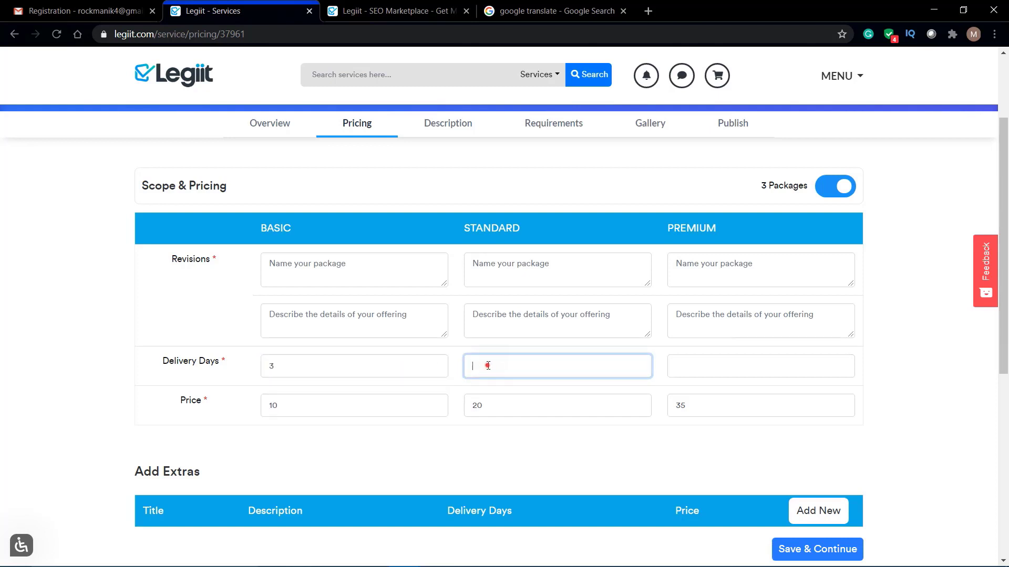
pyautogui.write('2')
pyautogui.click(683, 365)
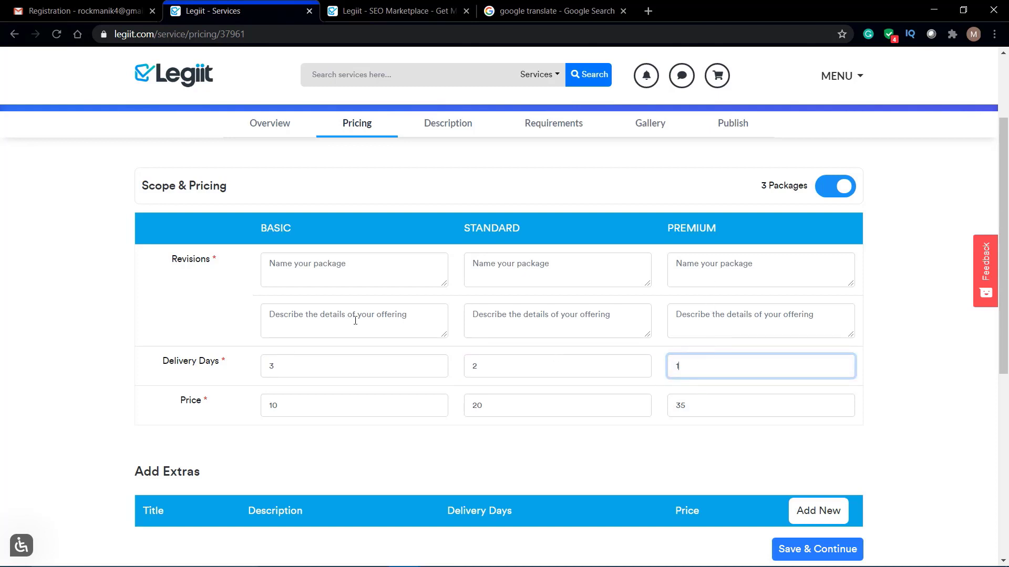
# Step: Name the three packages Basic Package, Standard Package and Premium Package
pyautogui.click(326, 260)
pyautogui.write('Basi')
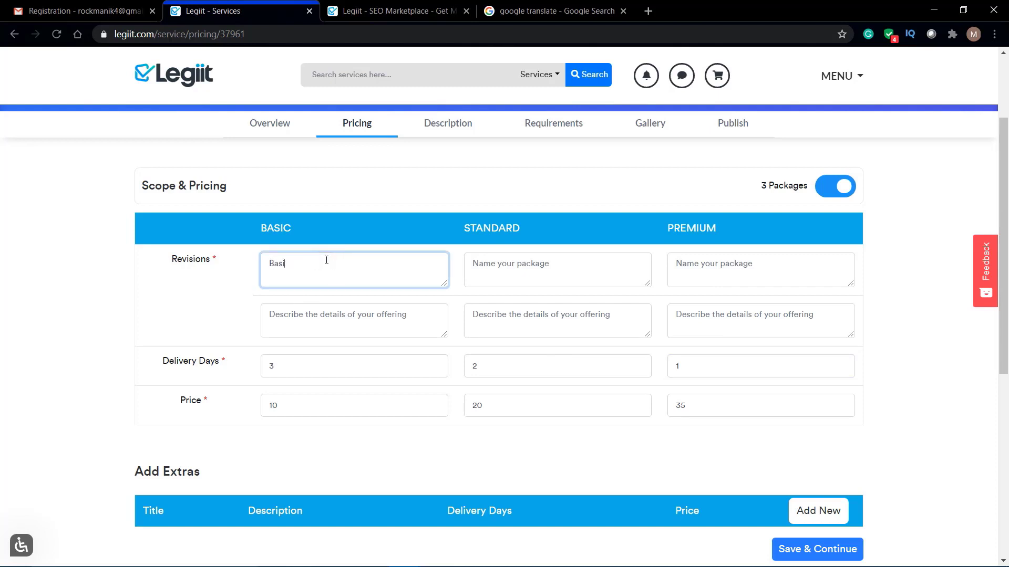
pyautogui.write('c Package')
pyautogui.click(511, 264)
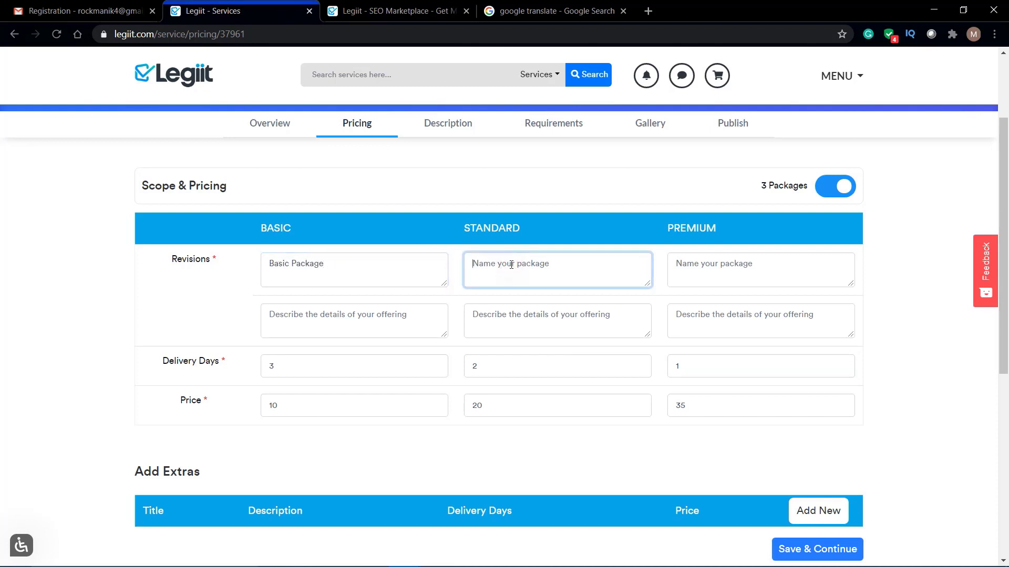
pyautogui.write('Standard Pakage')
pyautogui.click(517, 264)
pyautogui.write('c')
pyautogui.click(701, 262)
pyautogui.write('Pre')
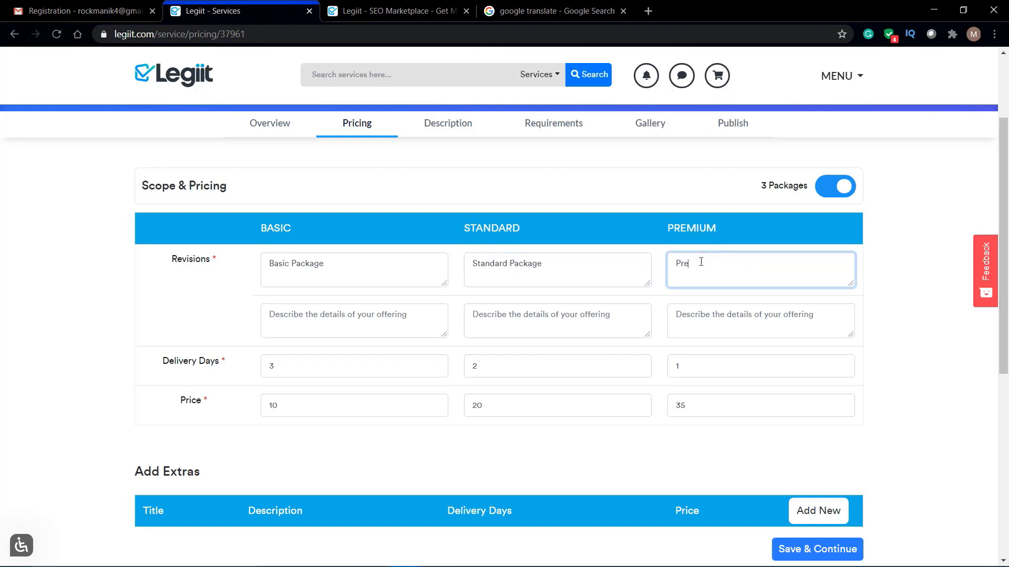
pyautogui.write('mium Package')
# Step: Describe the Basic offering as "10 SEO Keywords" and reuse that text for Standard as "20 SEO Keywords"
pyautogui.click(389, 309)
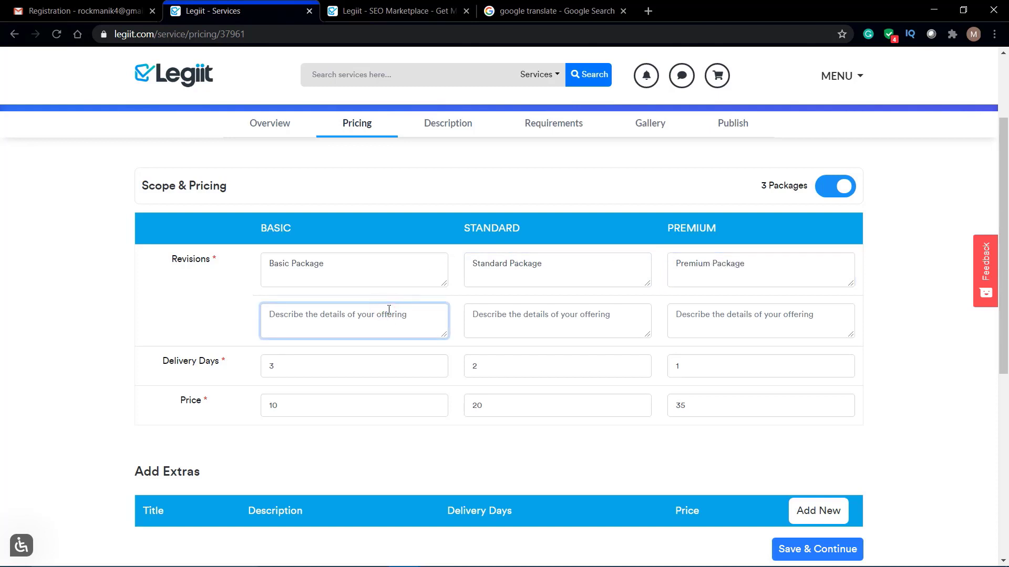
pyautogui.write('10')
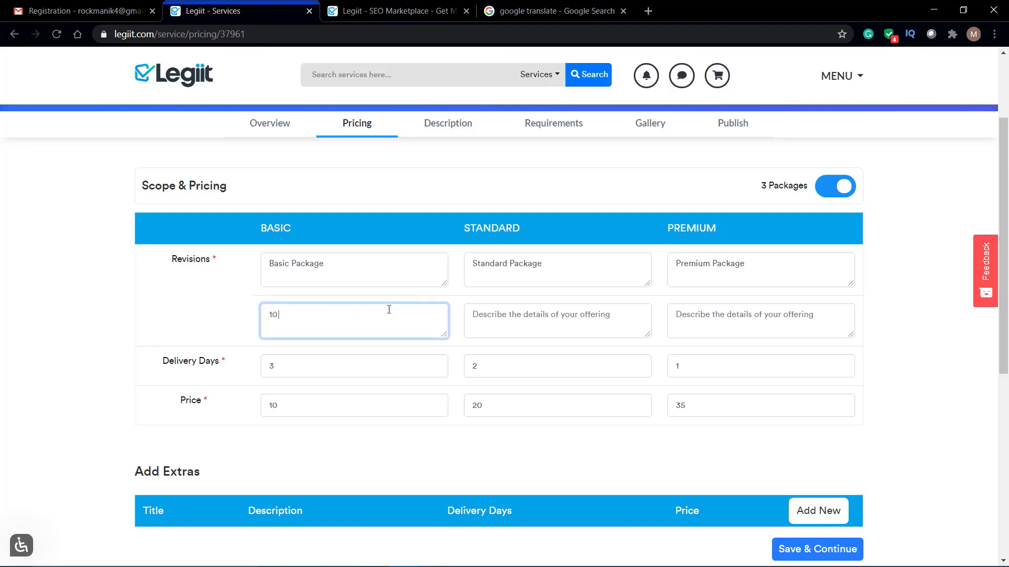
pyautogui.write(' SEO Keywords')
pyautogui.moveTo(358, 315); pyautogui.dragTo(269, 314)
pyautogui.hotkey('ctrl', 'c')
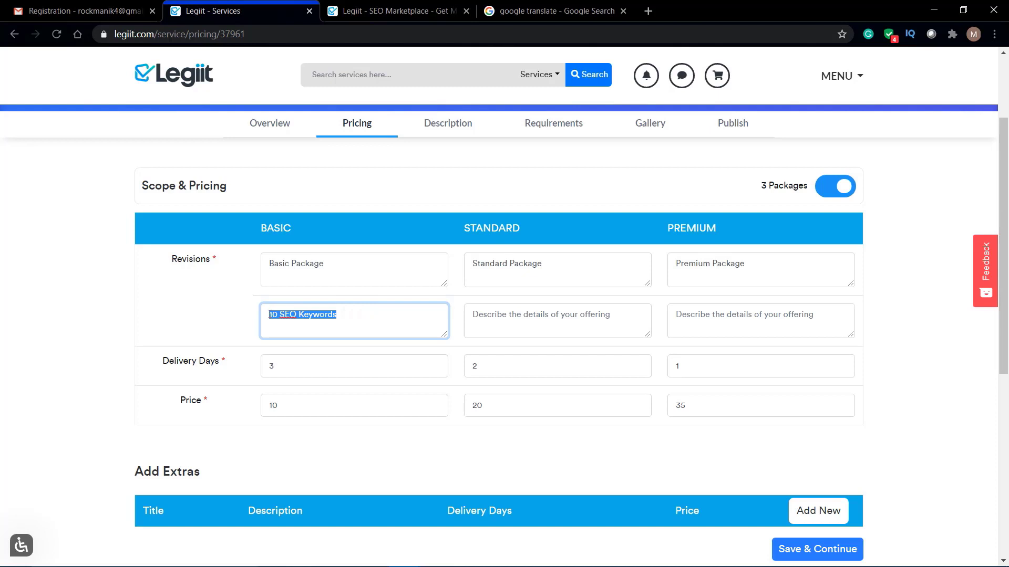
pyautogui.click(574, 315)
pyautogui.hotkey('ctrl', 'v')
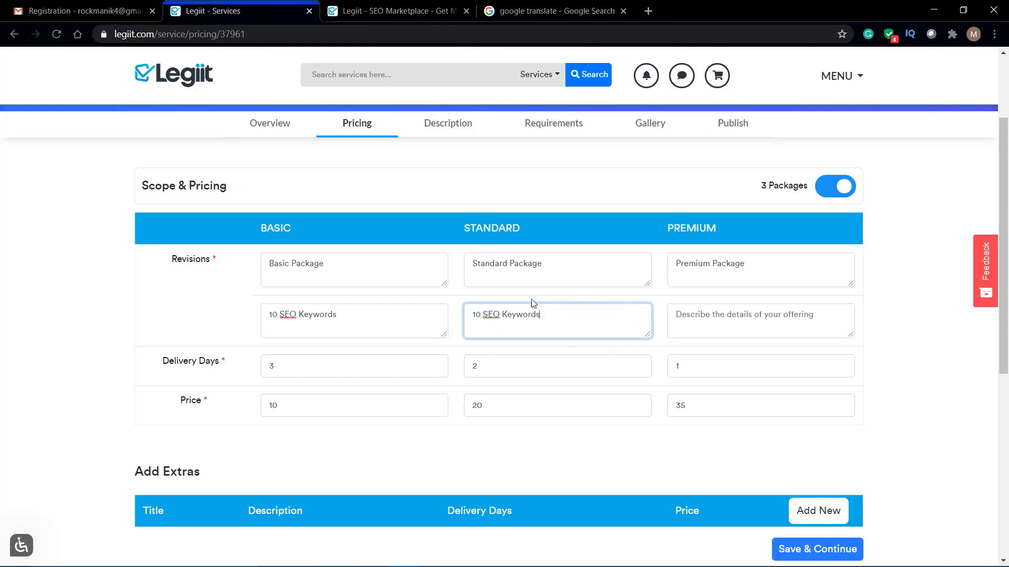
pyautogui.click(477, 311)
pyautogui.press('BackSpace')
pyautogui.write('2')
# Step: Reuse the copied offering text for the Premium package, changing it to "50 SEO Keywords"
pyautogui.click(753, 317)
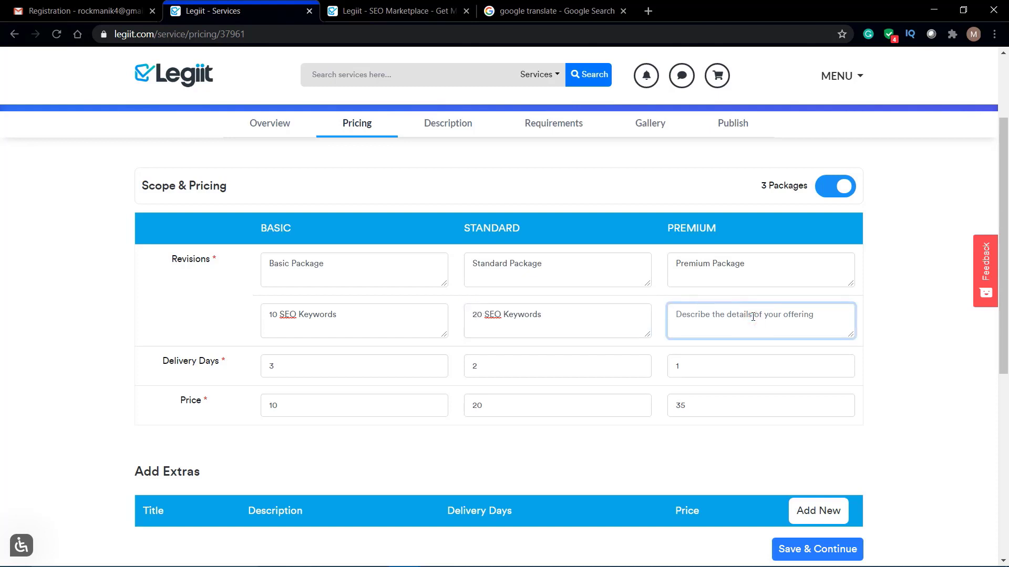
pyautogui.hotkey('ctrl', 'v')
pyautogui.click(679, 314)
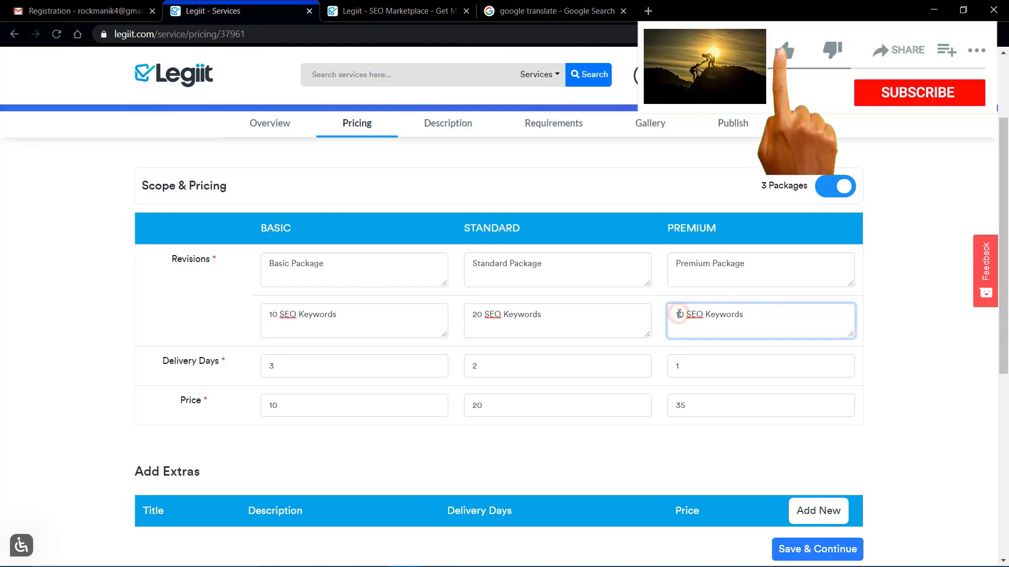
pyautogui.press('BackSpace')
pyautogui.write('5')
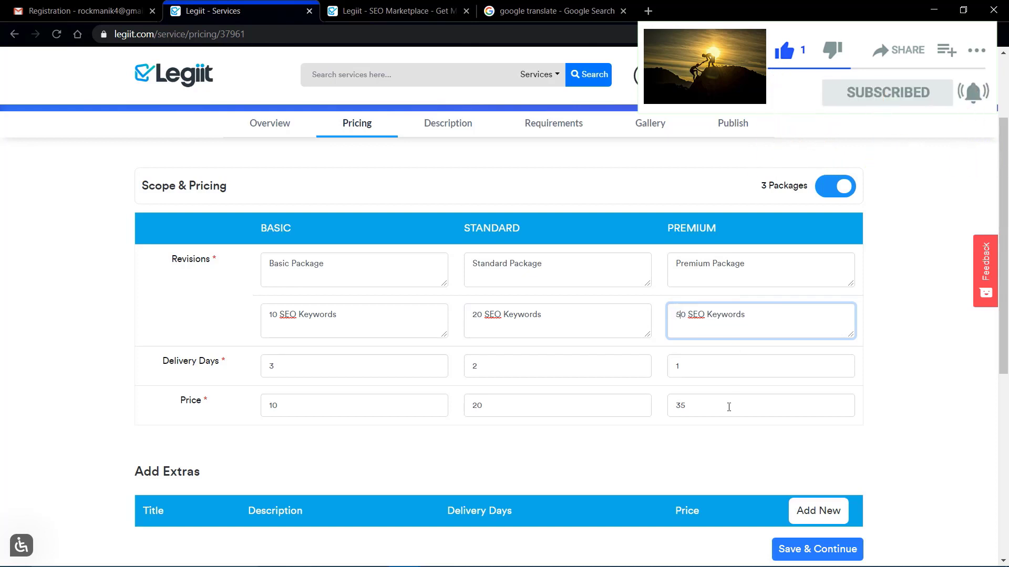
pyautogui.click(728, 407)
pyautogui.click(763, 312)
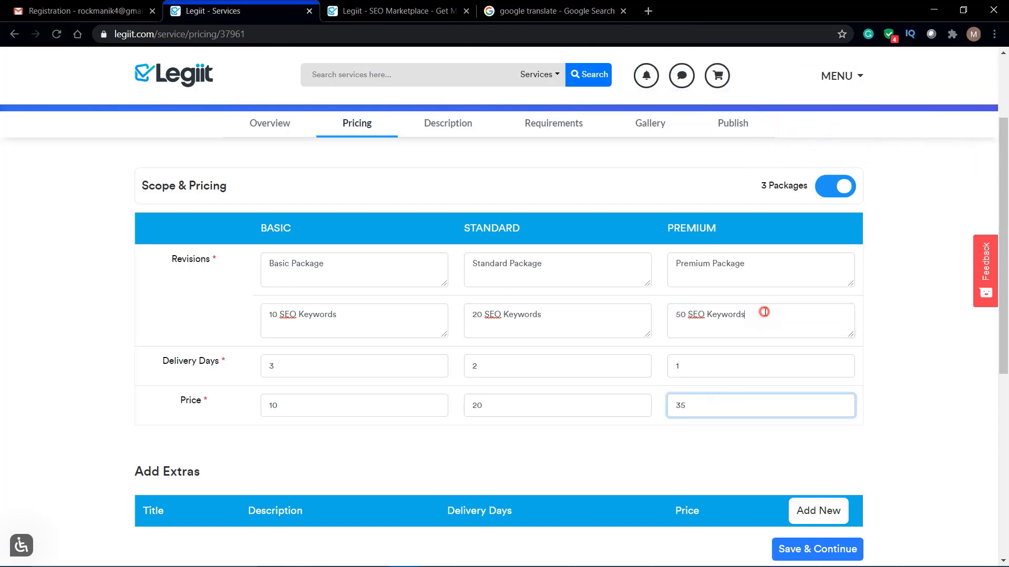
pyautogui.moveTo(764, 312); pyautogui.dragTo(659, 322)
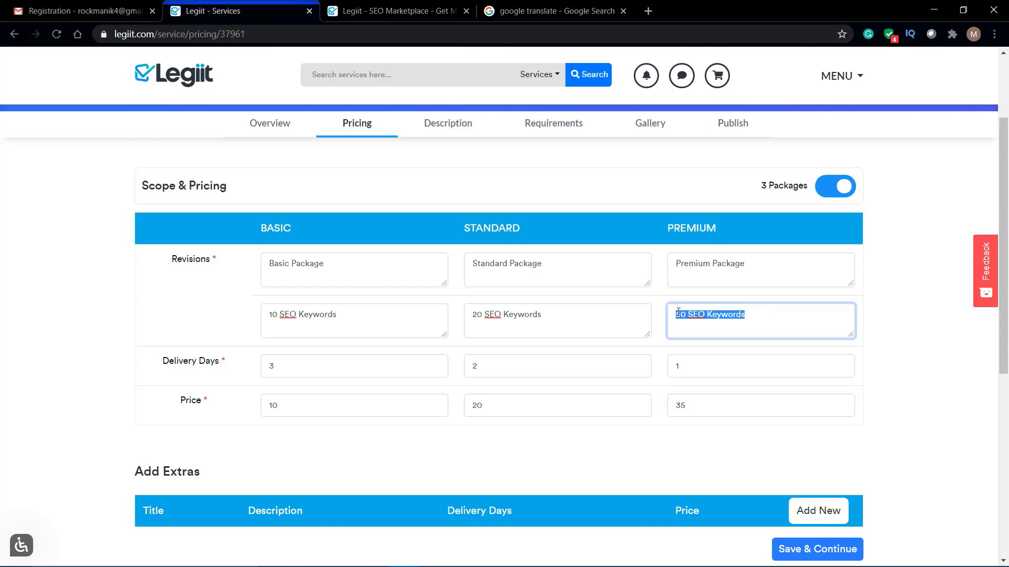
pyautogui.click(926, 374)
# Step: Save the scope and pricing without adding extras and continue to the service description
pyautogui.scroll(-1, 927, 376)
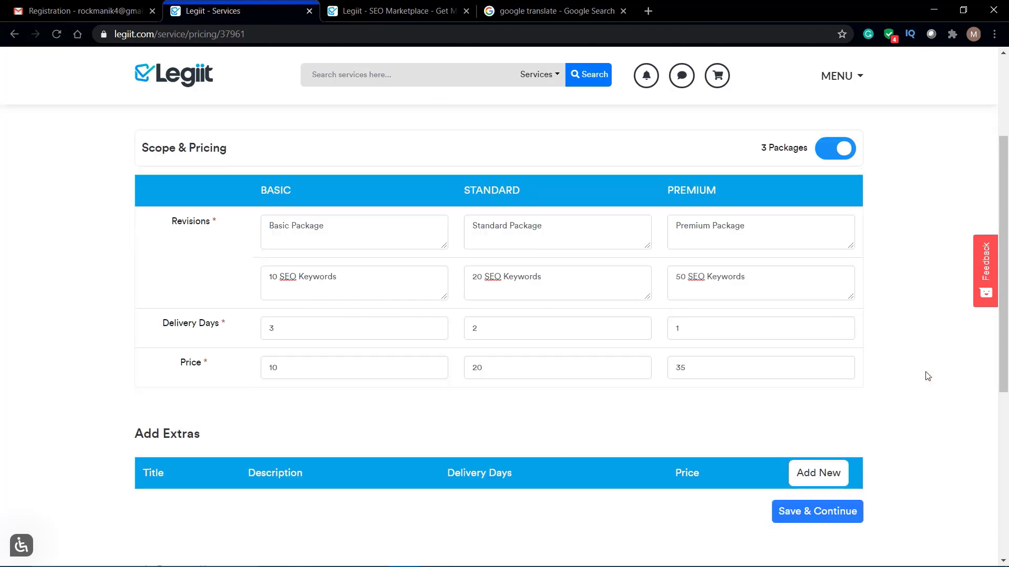
pyautogui.scroll(-1, 928, 376)
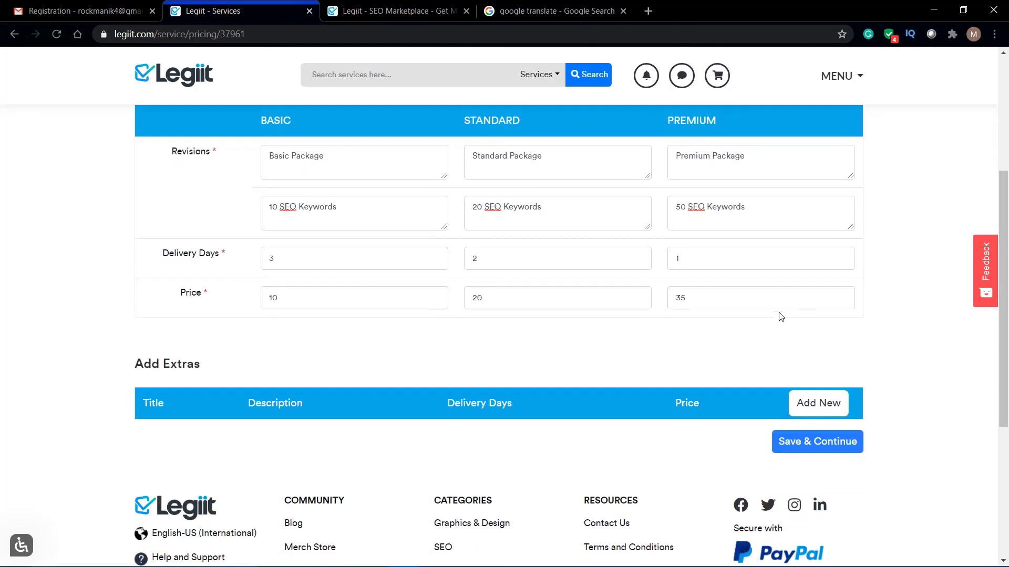
pyautogui.scroll(1, 665, 334)
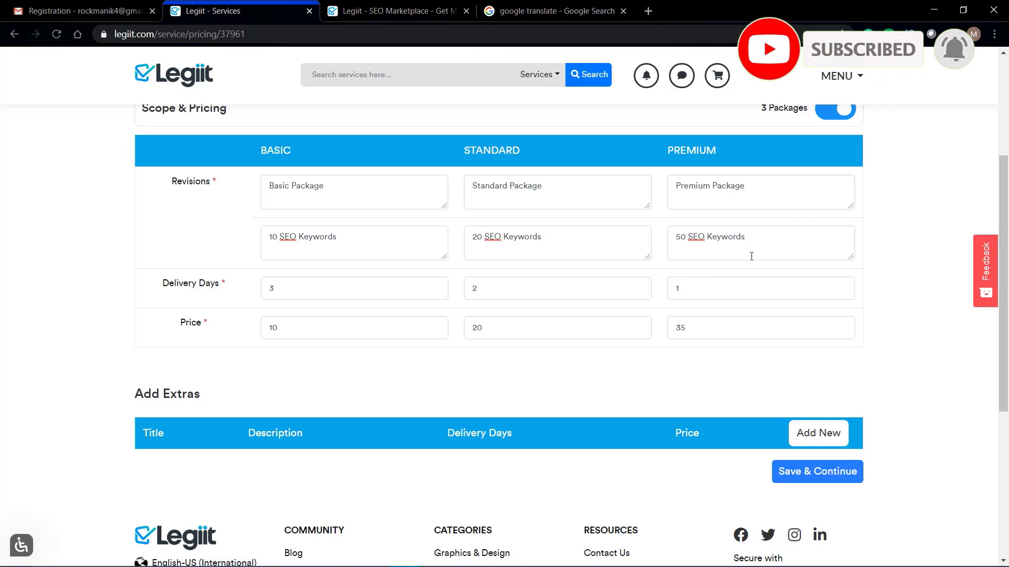
pyautogui.click(822, 487)
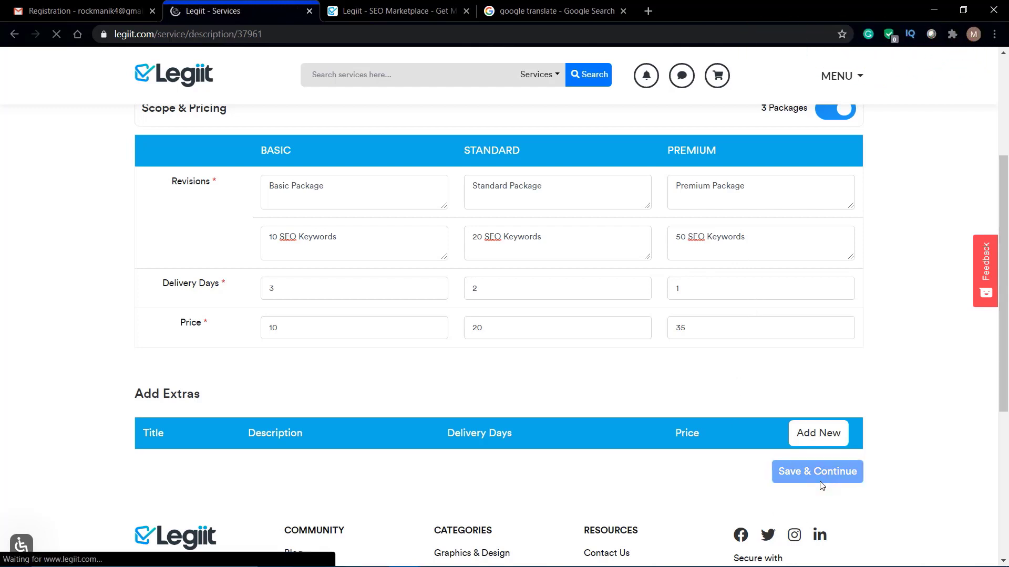
# Step: Describe the service as "i can generate traffic on websites and youtube videos with the help of my keywords." and save to continue to requirements
pyautogui.scroll(-4, 536, 381)
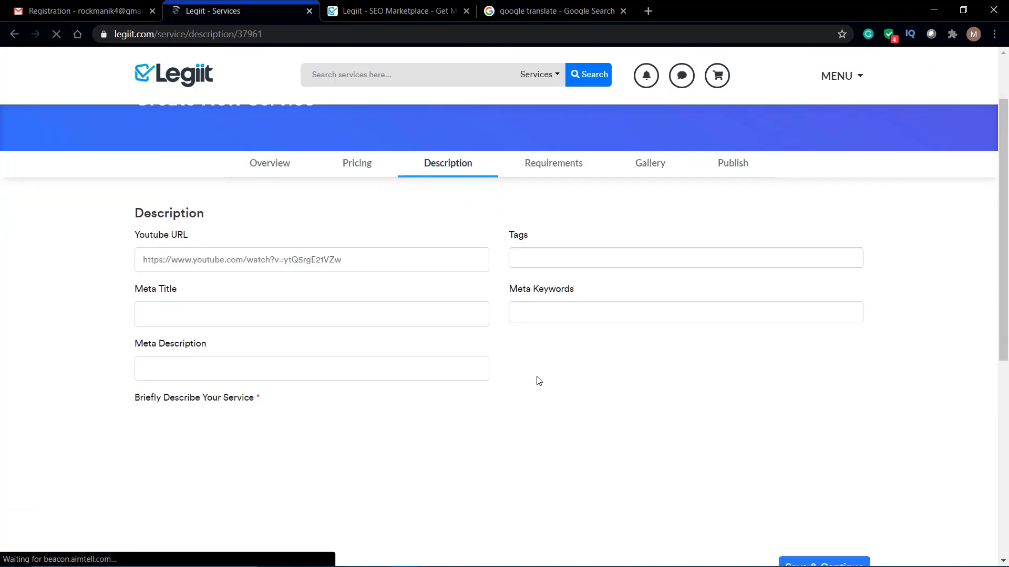
pyautogui.scroll(1, 536, 380)
pyautogui.scroll(-2, 536, 376)
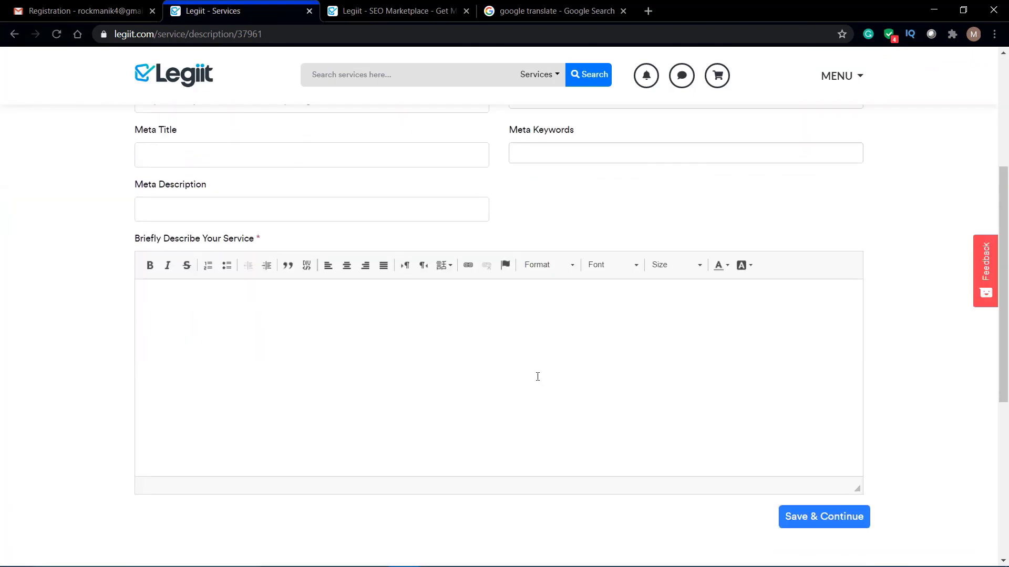
pyautogui.click(205, 324)
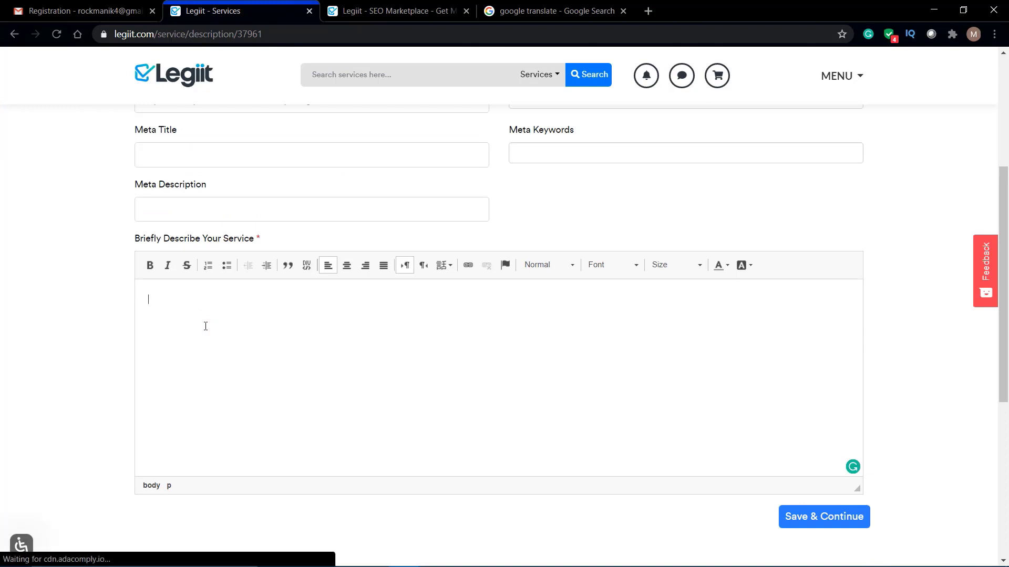
pyautogui.write('i can generate')
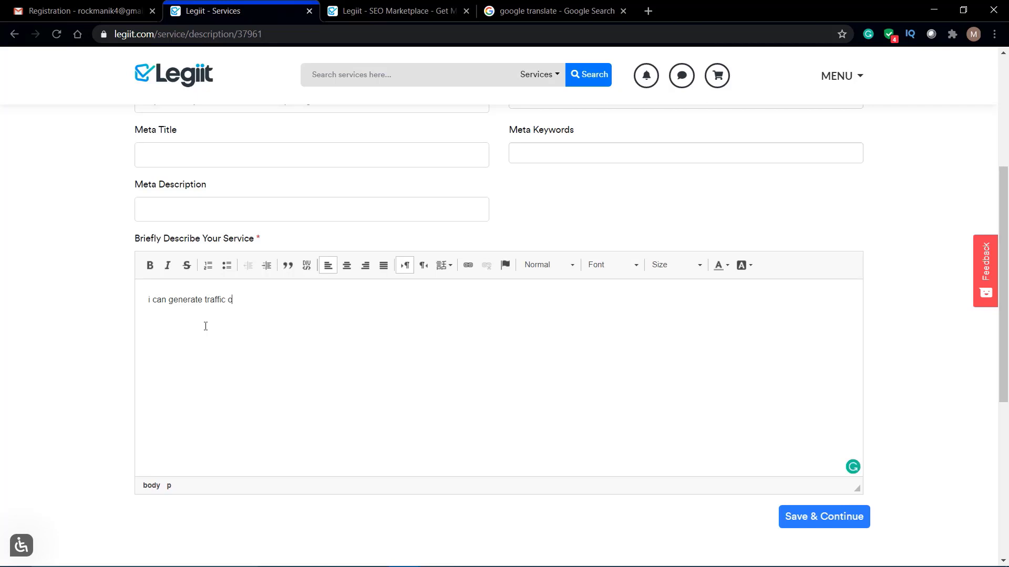
pyautogui.write('traffic on websites and youtube videos w')
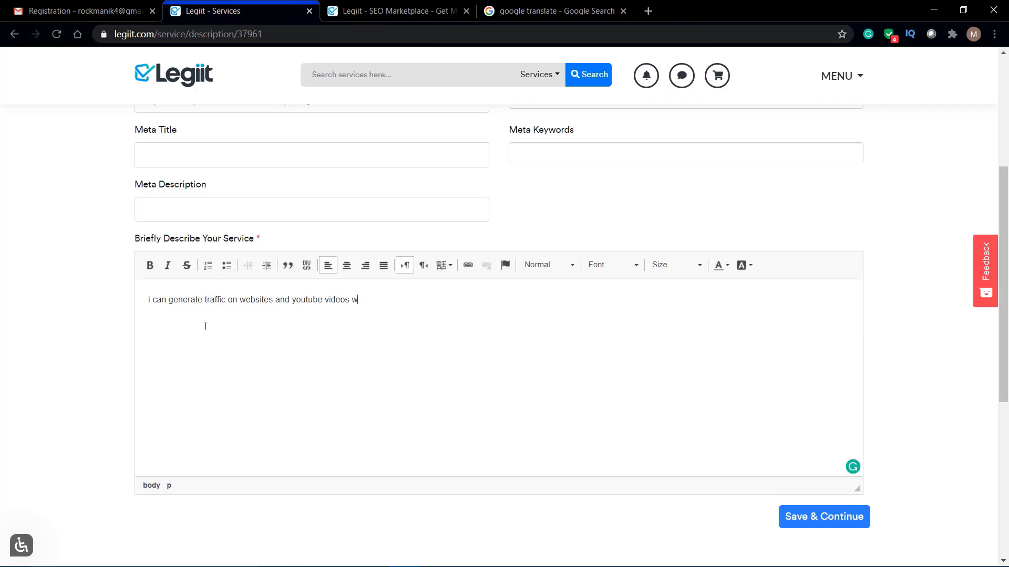
pyautogui.write('ith the help of my keywords')
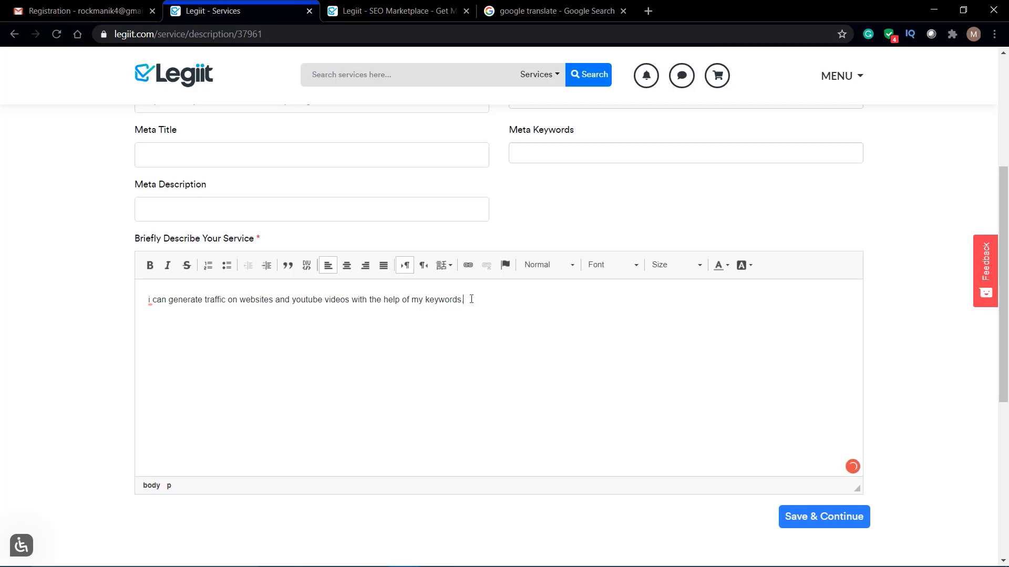
pyautogui.moveTo(471, 299); pyautogui.dragTo(160, 299)
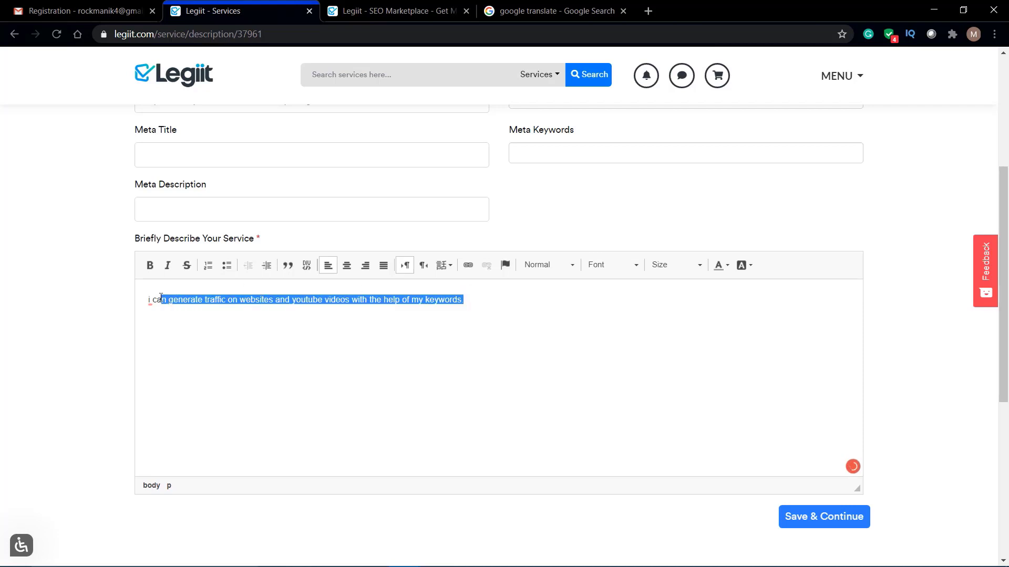
pyautogui.click(293, 304)
pyautogui.click(818, 523)
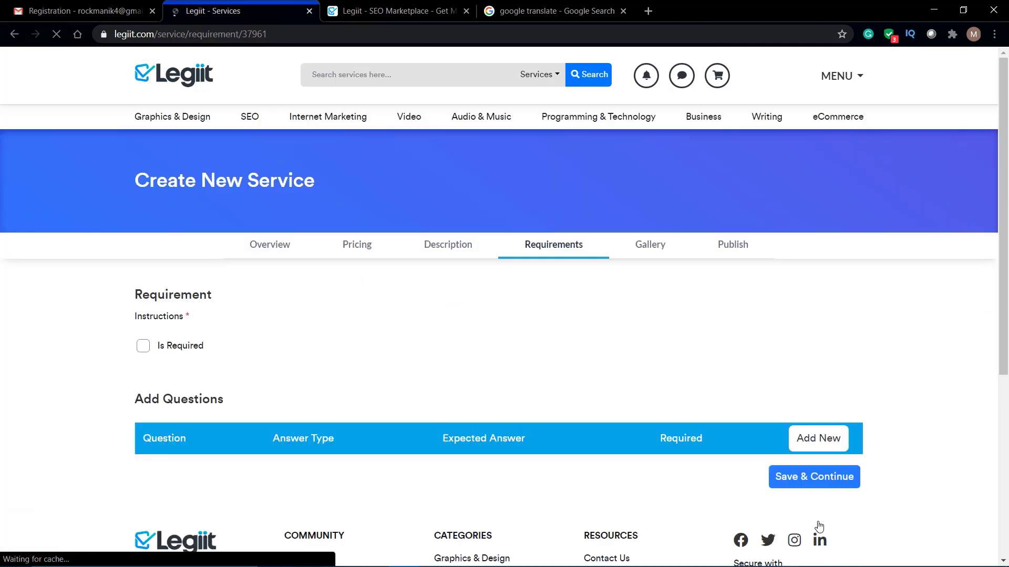
# Step: Write the first buyer instruction as "1. 50%advance Payment and 50% after completion of the project.", accepting the suggested article, and begin item 2
pyautogui.scroll(-2, 819, 527)
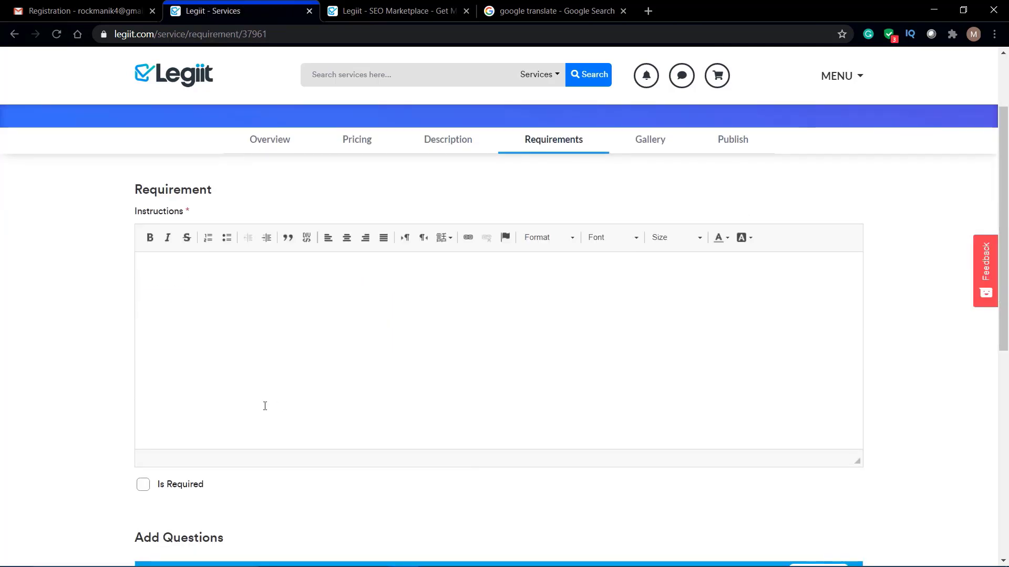
pyautogui.click(217, 304)
pyautogui.write('1')
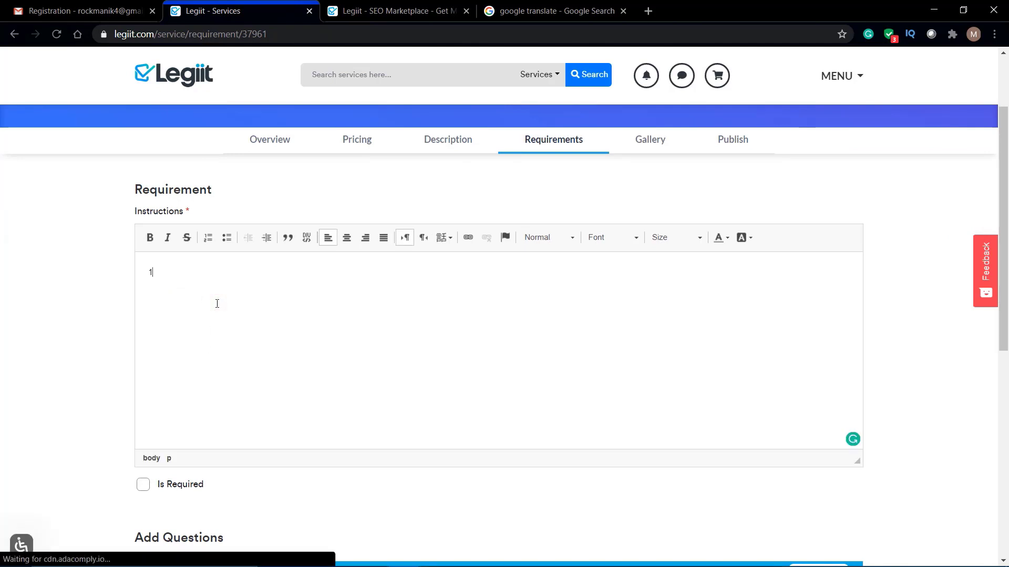
pyautogui.write('.')
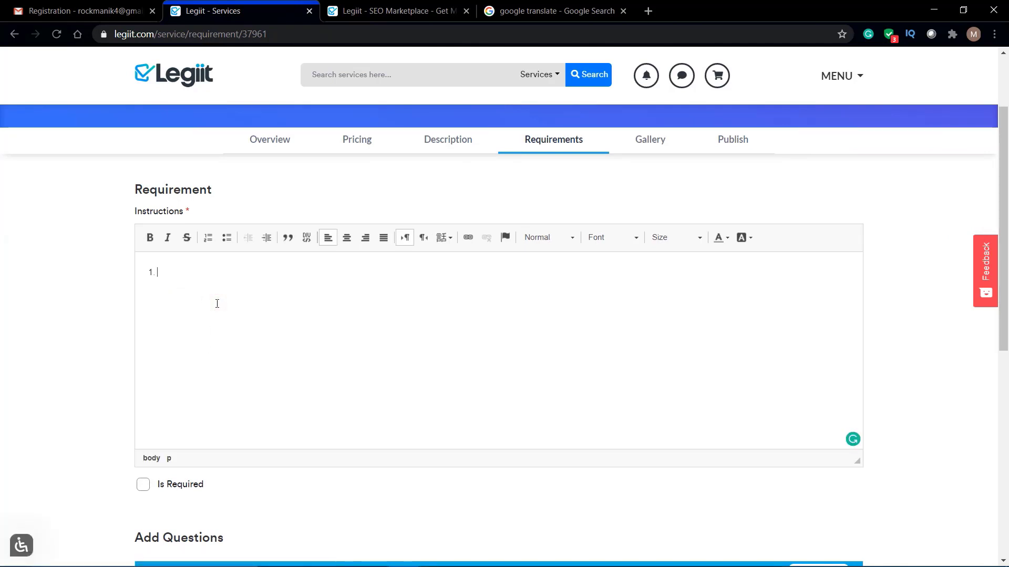
pyautogui.write(' 50%')
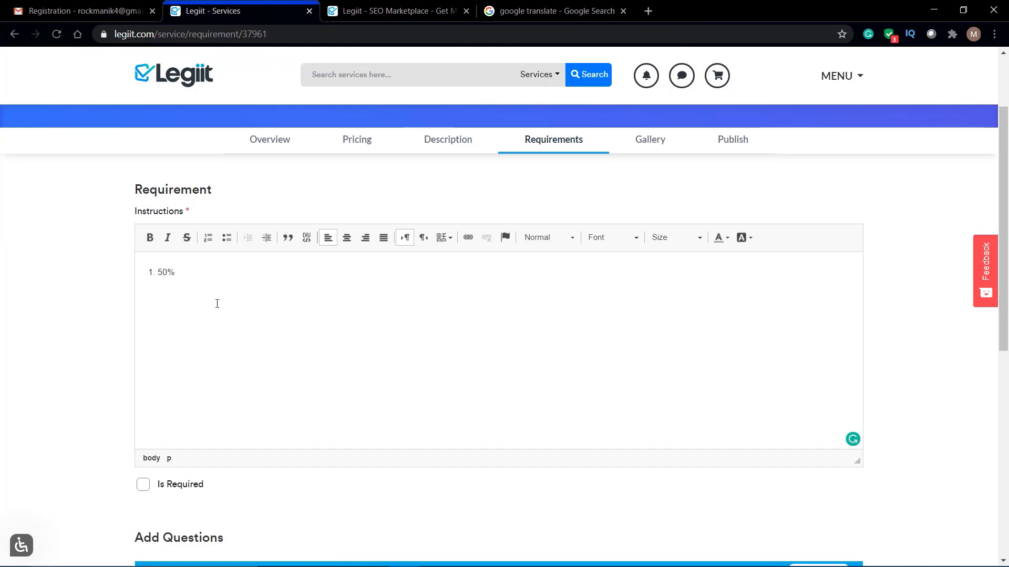
pyautogui.write('advance P')
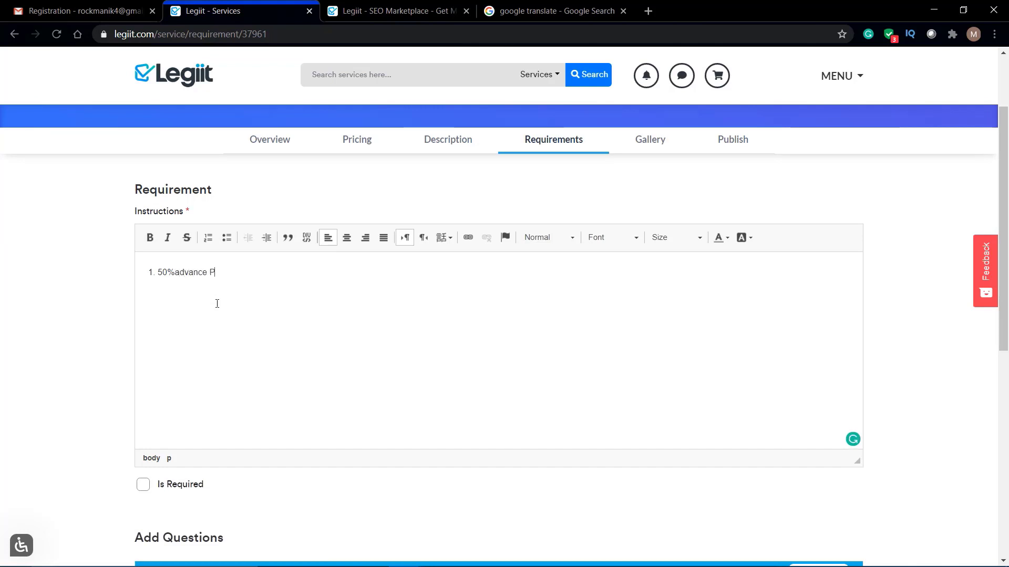
pyautogui.write('ayment and 50% after completion')
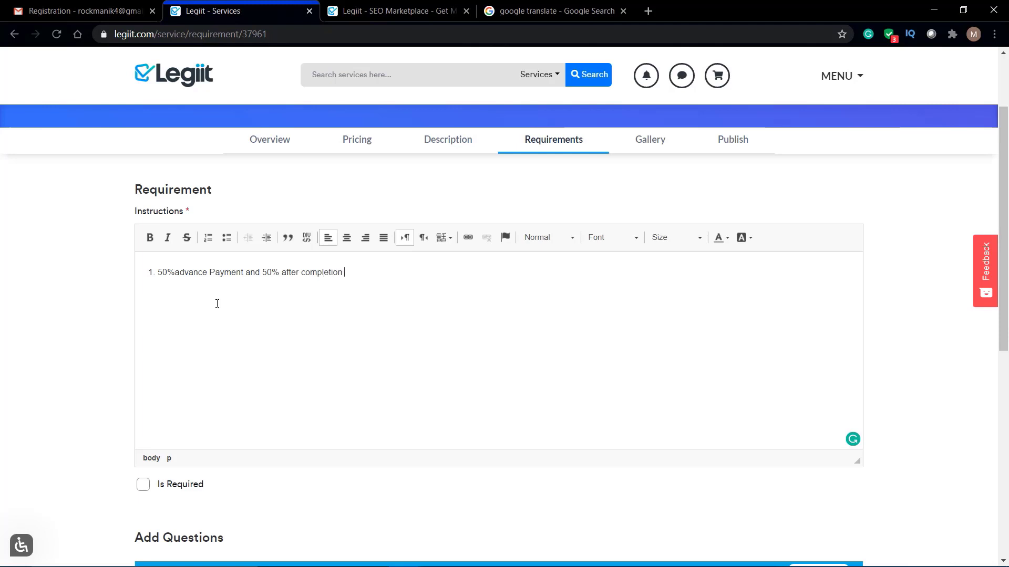
pyautogui.write(' of project. 2.')
pyautogui.moveTo(364, 267)
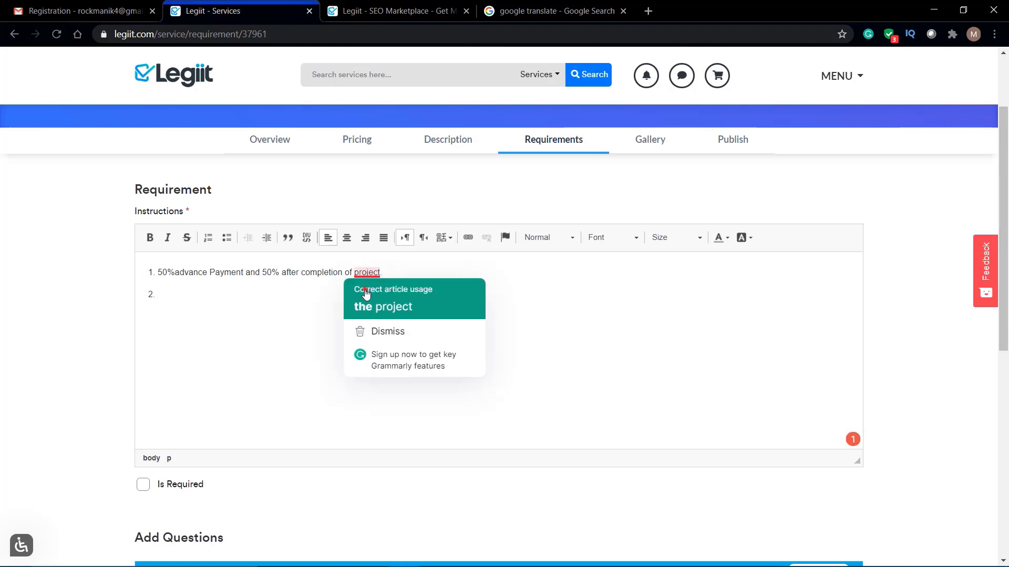
pyautogui.click(365, 292)
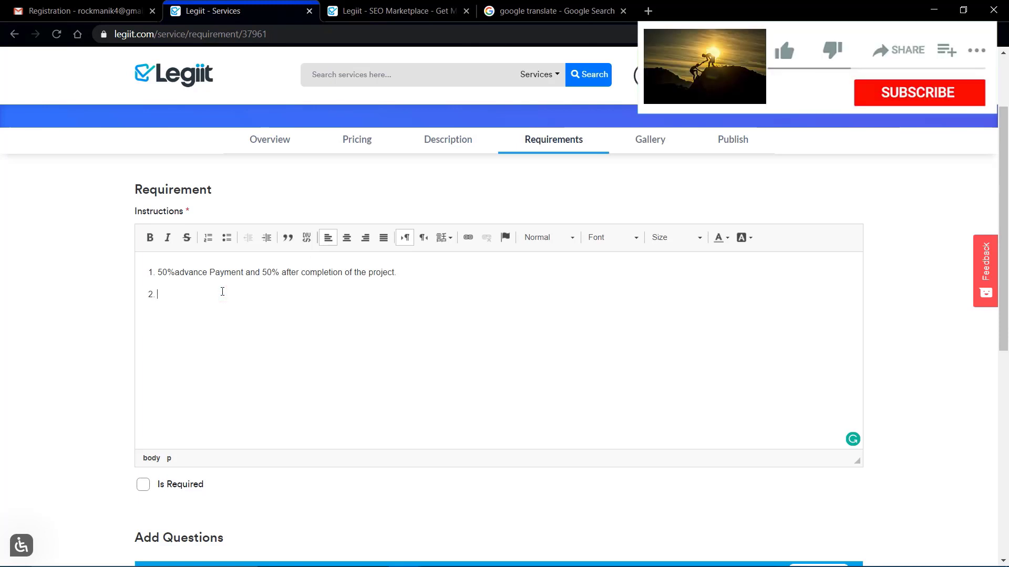
# Step: Write the second buyer instruction as "Detail of the project." and save the requirements to continue to the gallery
pyautogui.write('Detail ')
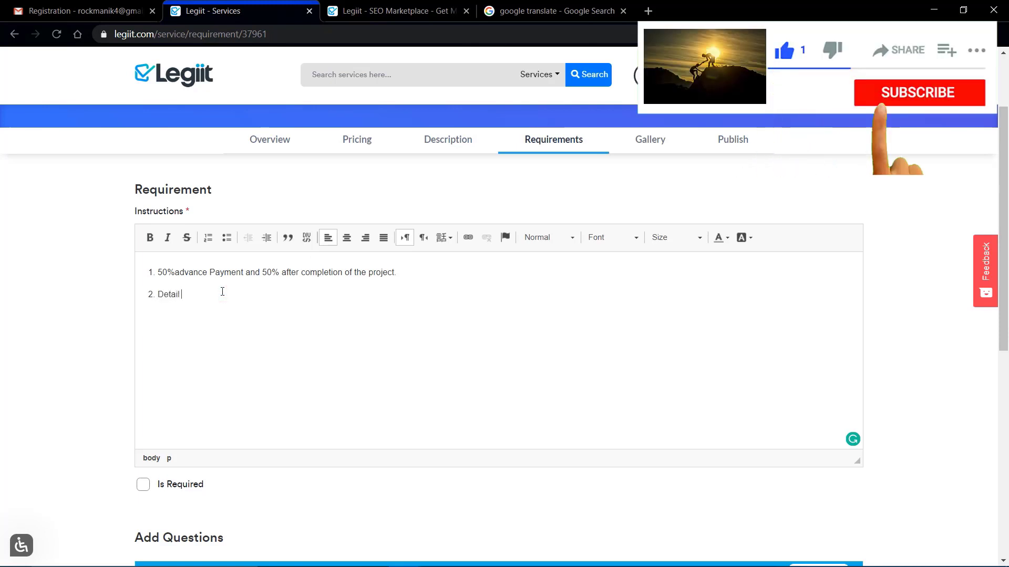
pyautogui.write('of the project')
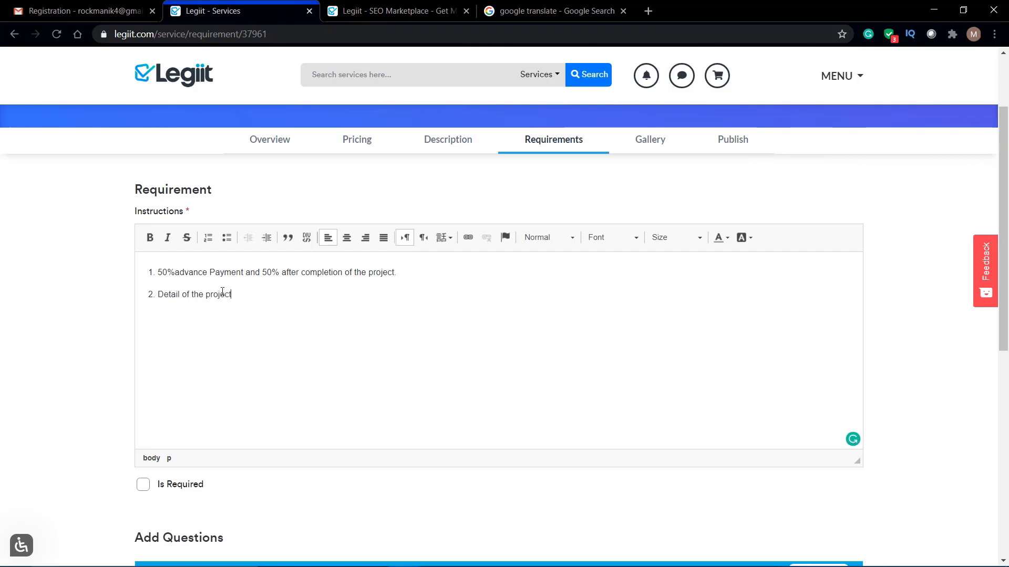
pyautogui.write('.')
pyautogui.moveTo(250, 293); pyautogui.dragTo(155, 264)
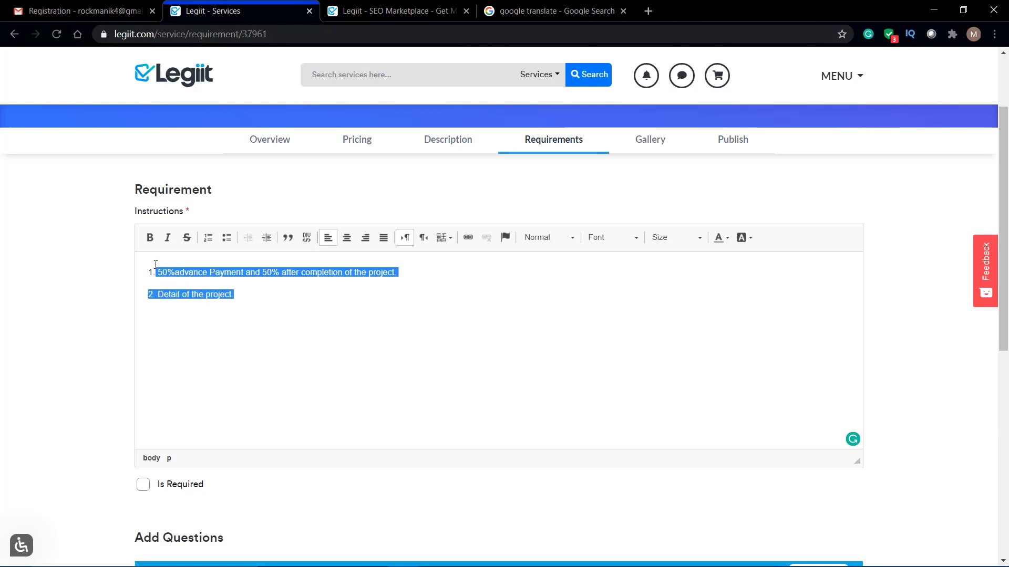
pyautogui.scroll(-4, 288, 383)
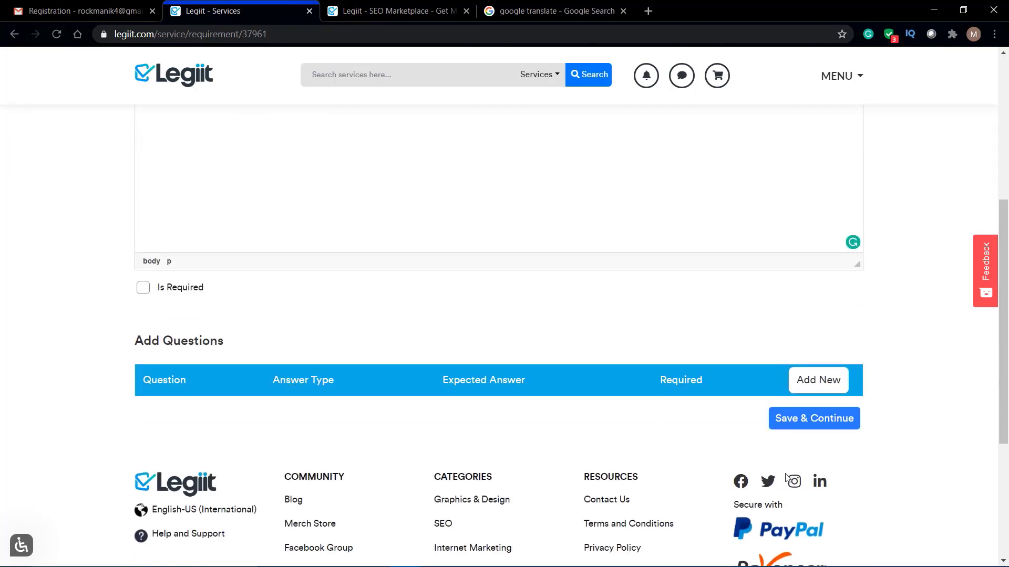
pyautogui.click(827, 426)
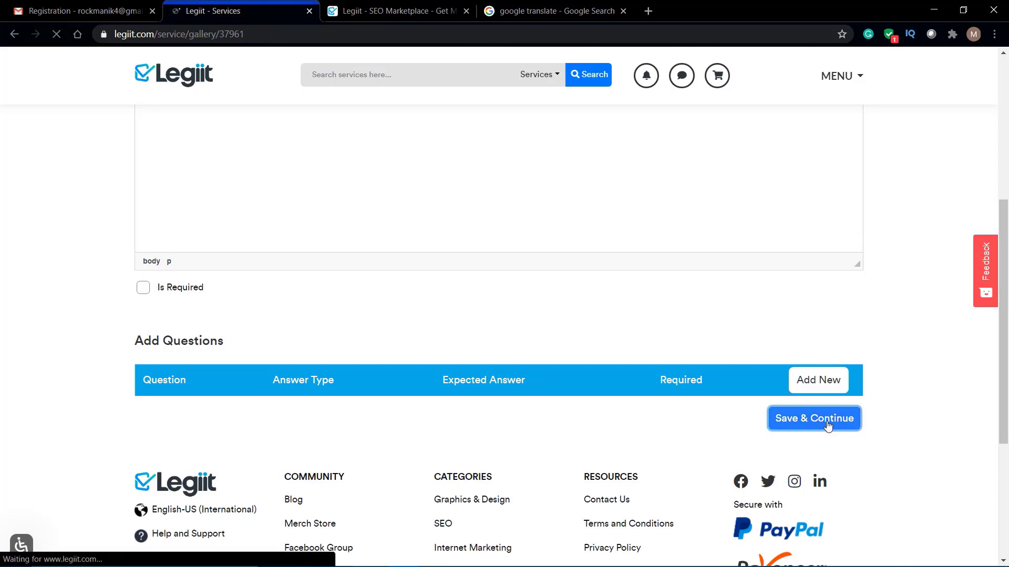
# Step: Search Google Images for "seo" to find a photo for the service gallery
pyautogui.scroll(-6, 468, 421)
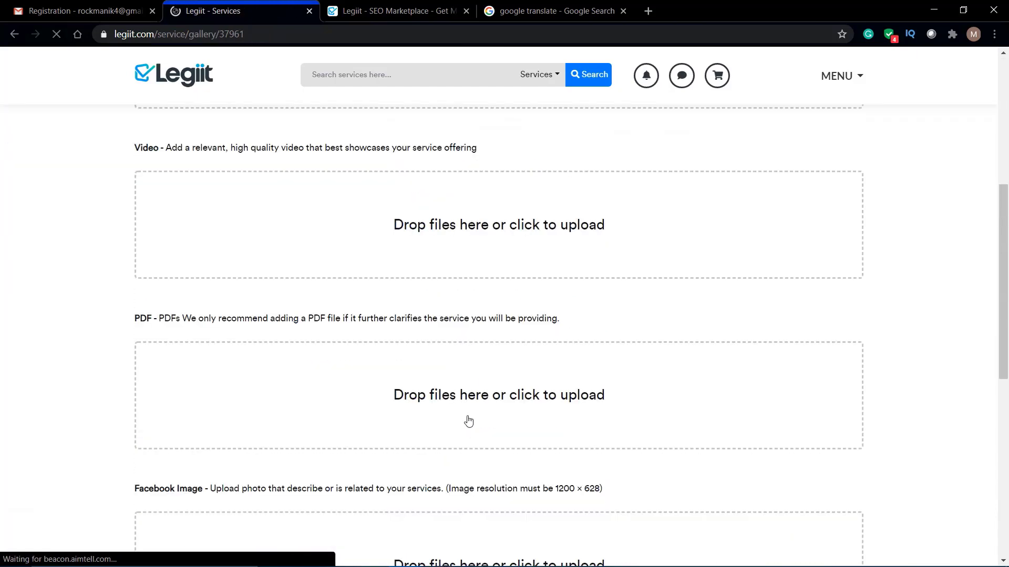
pyautogui.scroll(4, 468, 420)
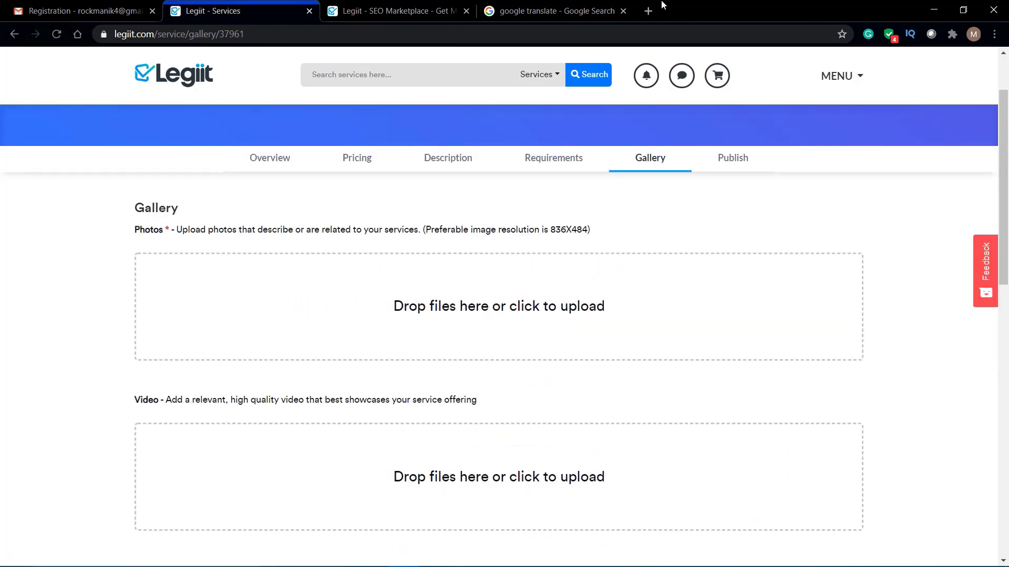
pyautogui.click(616, 6)
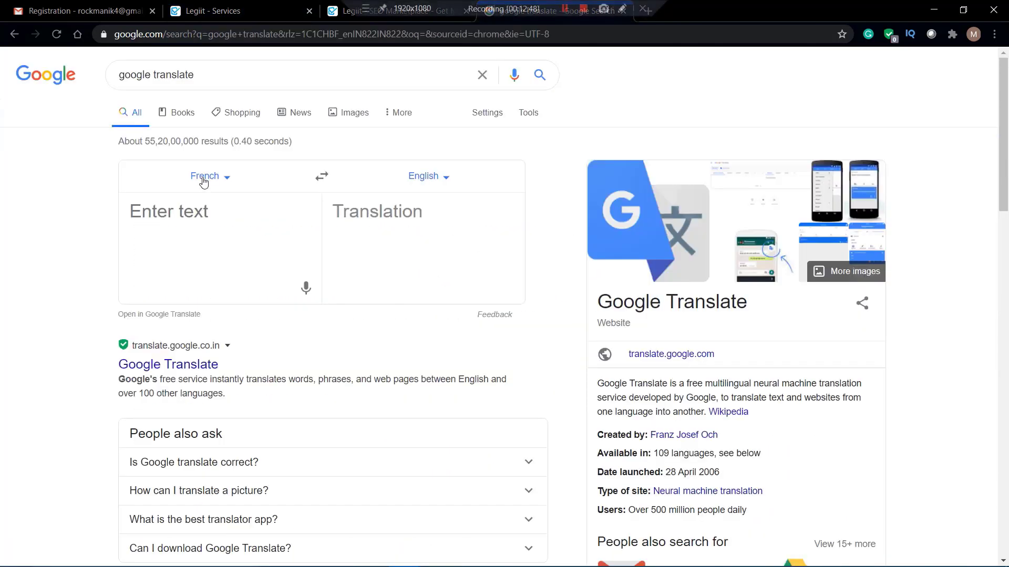
pyautogui.tripleClick(234, 75)
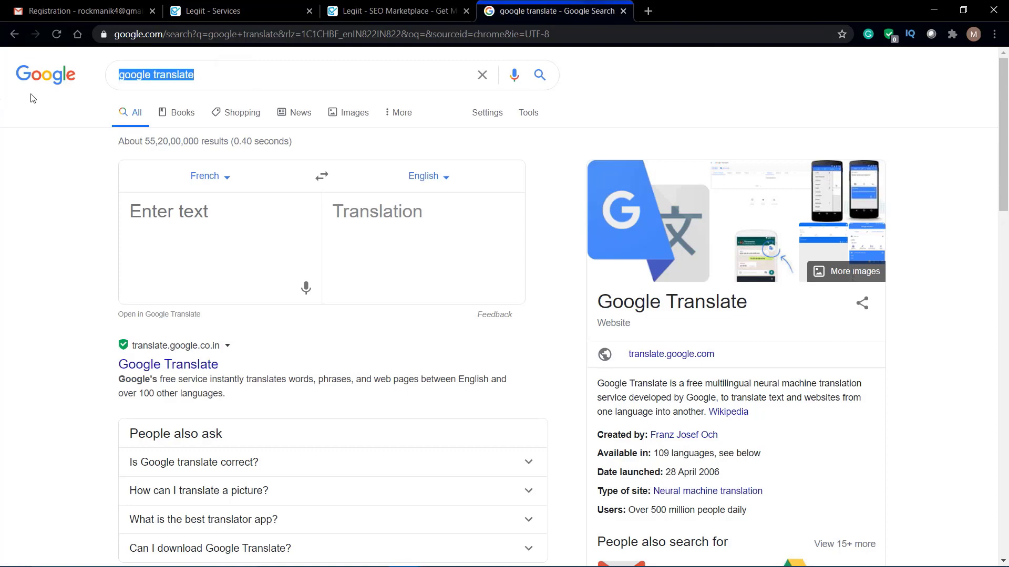
pyautogui.write('d')
pyautogui.press('BackSpace')
pyautogui.write('seo')
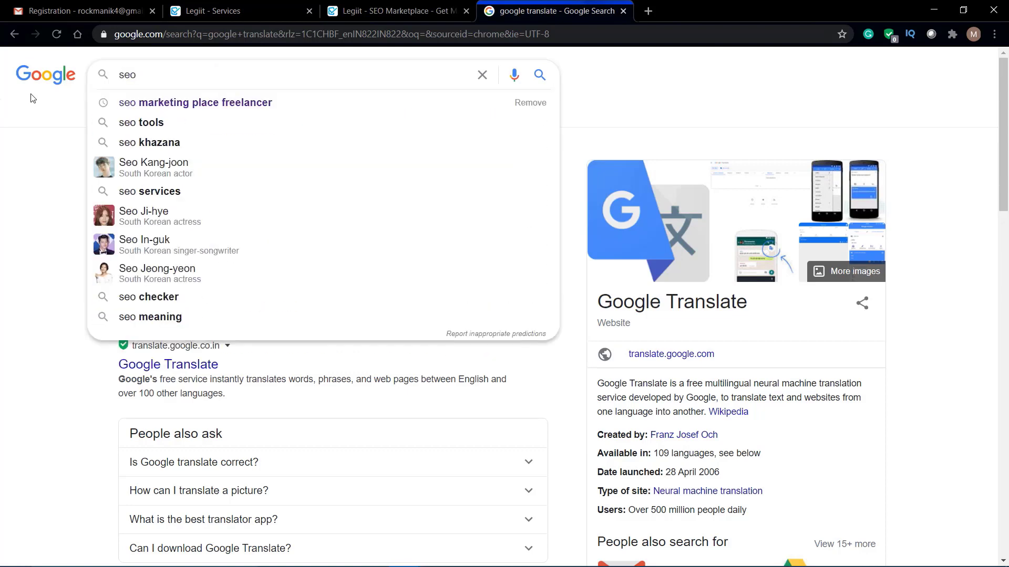
pyautogui.press('Return')
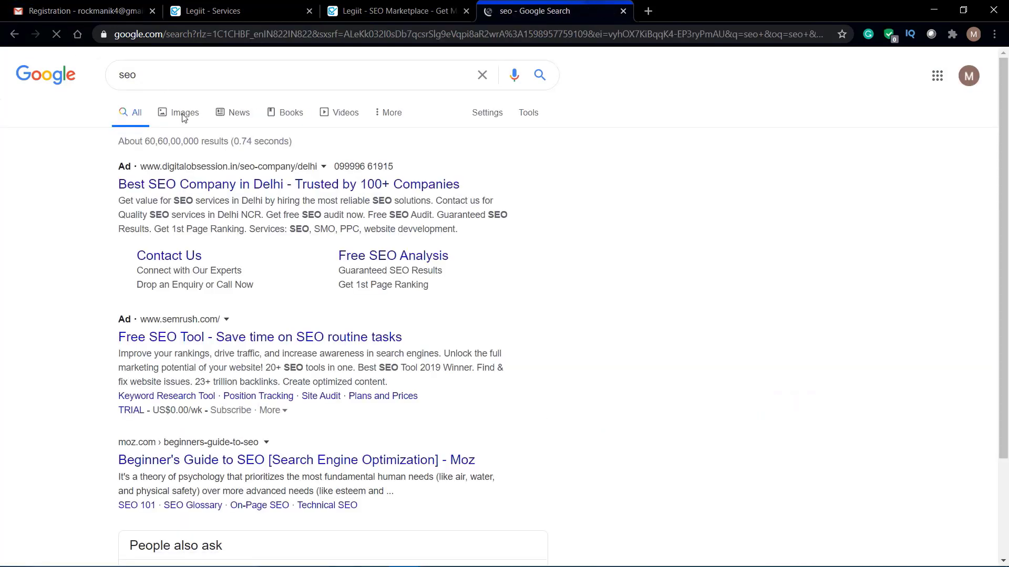
pyautogui.click(182, 115)
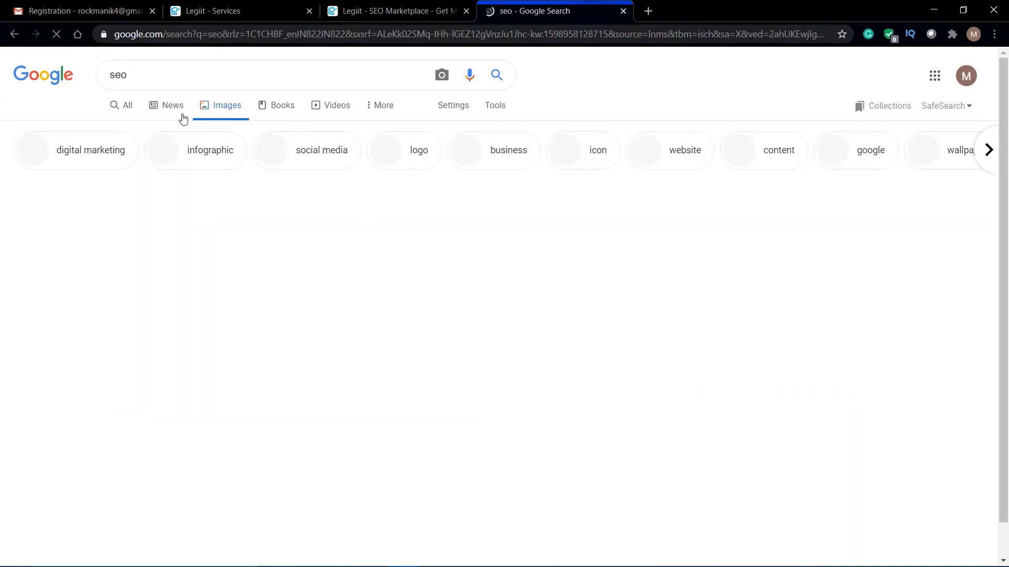
# Step: Save the Infographic World "SEO?" magnifying glass image to the Desktop as what-is-seo-and-why-you-need-it-1200x565
pyautogui.scroll(-3, 415, 310)
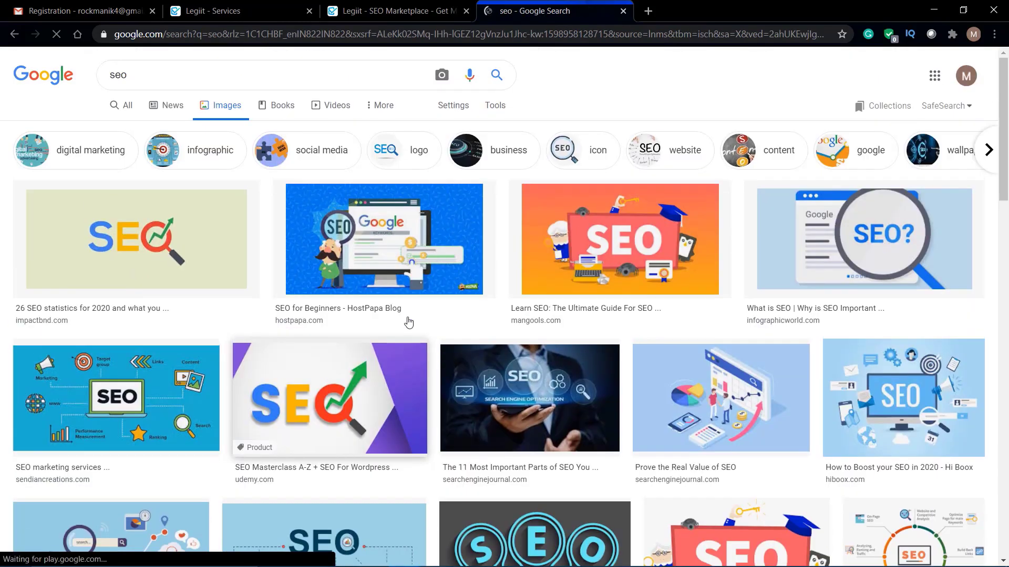
pyautogui.scroll(-2, 409, 323)
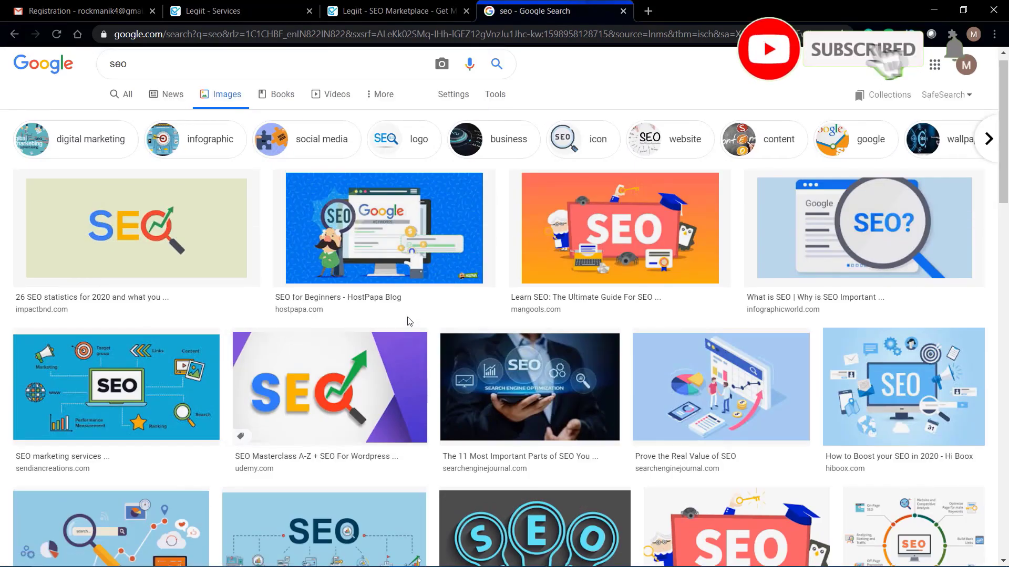
pyautogui.click(841, 280)
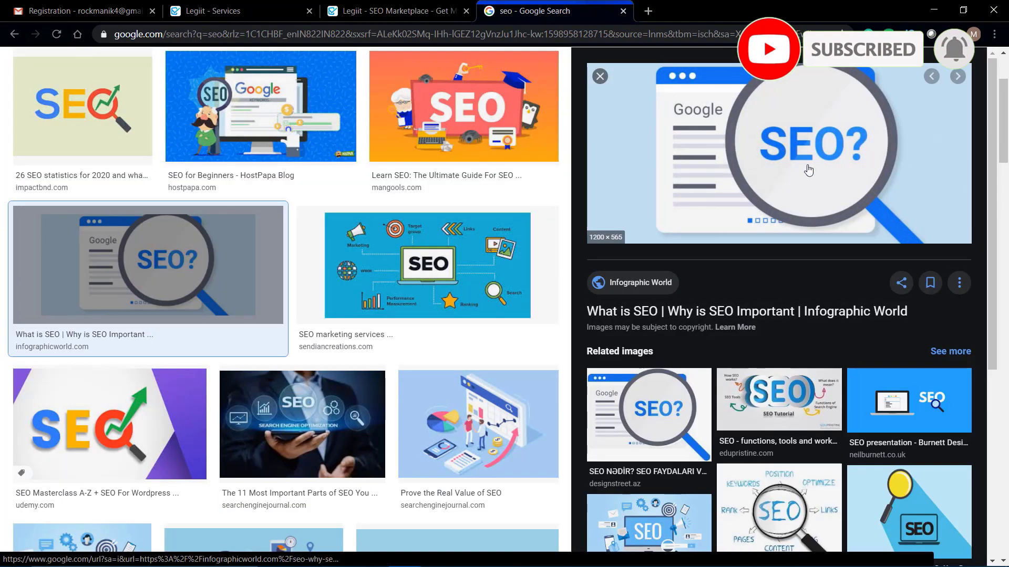
pyautogui.rightClick(808, 142)
pyautogui.click(851, 258)
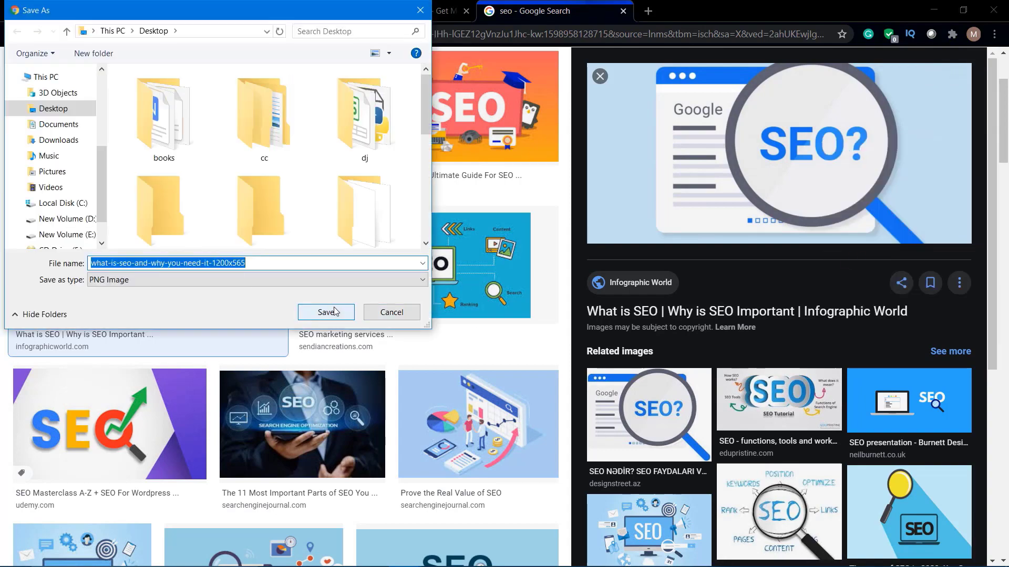
pyautogui.click(334, 311)
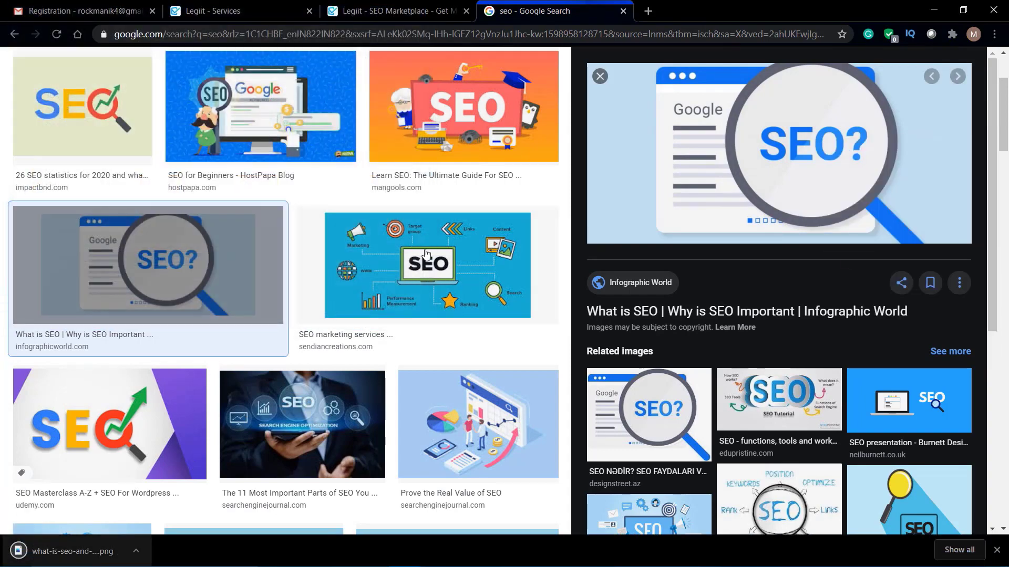
# Step: Return to the Legiit service gallery and upload what-is-seo-and-why-you-need-it-1200x565.png as the service photo
pyautogui.click(394, 8)
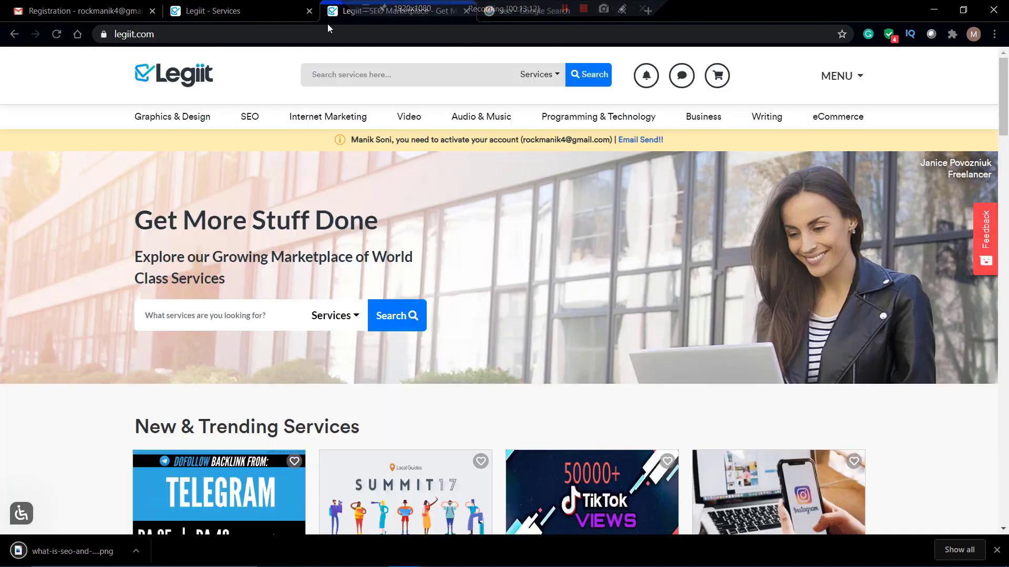
pyautogui.click(252, 6)
pyautogui.click(451, 303)
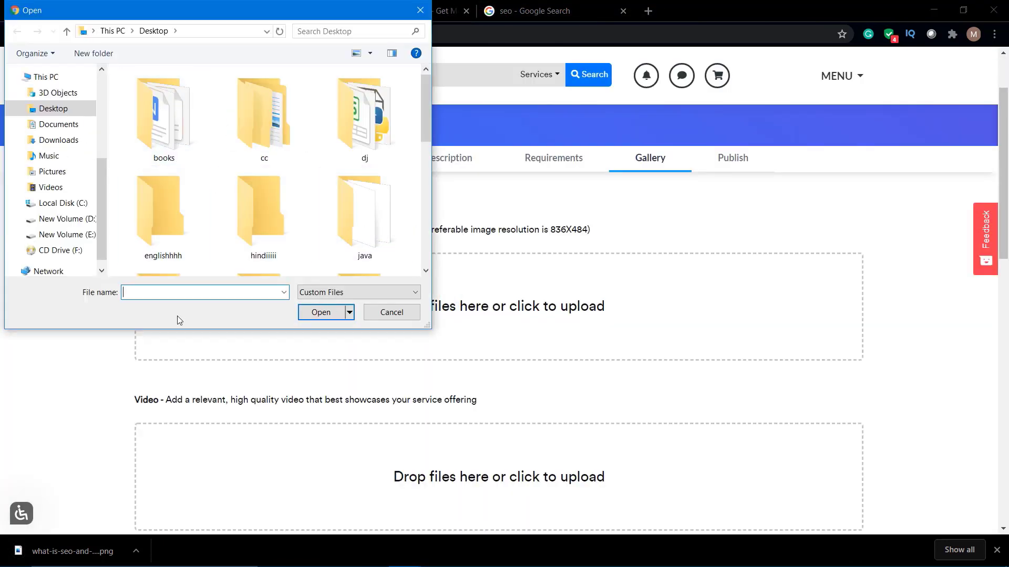
pyautogui.write('wh')
pyautogui.press('Down')
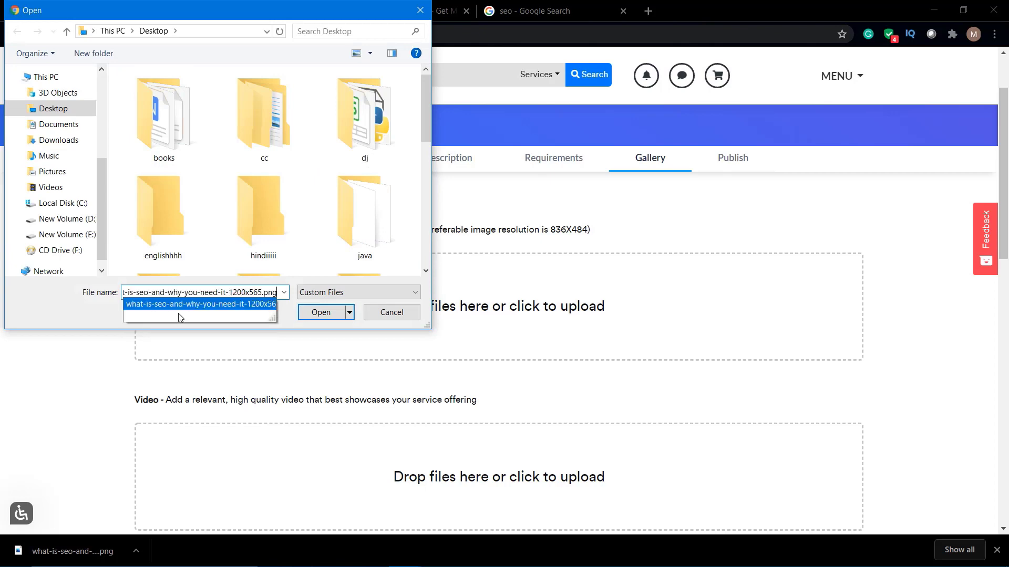
pyautogui.press('Up')
pyautogui.press('Down')
pyautogui.press('Return')
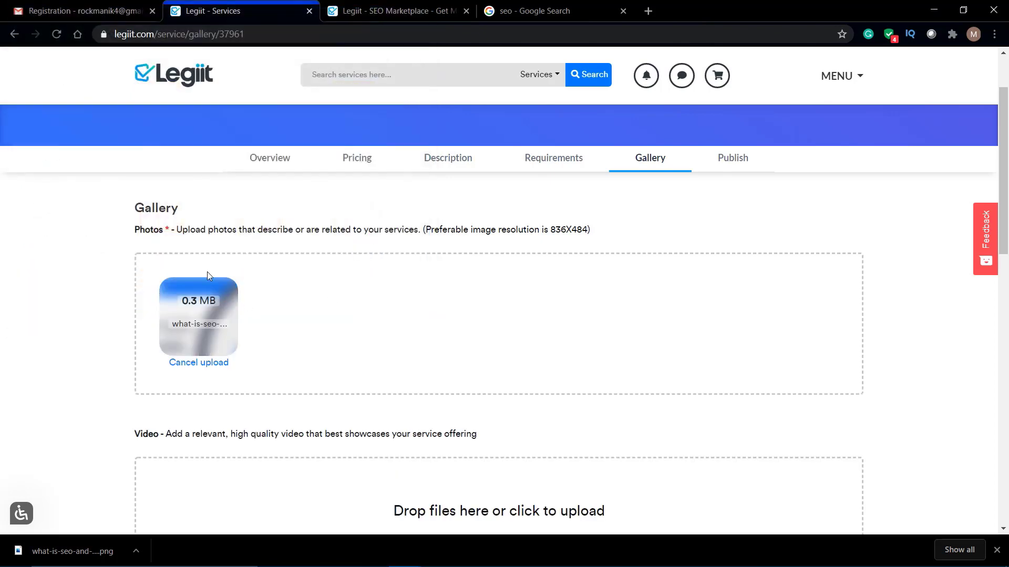
# Step: Check the uploaded photo's preview and publish the service without adding a video, PDF or Facebook image
pyautogui.hotkey('ctrl', '+')
pyautogui.hotkey('ctrl', '+')
pyautogui.hotkey('ctrl', '+')
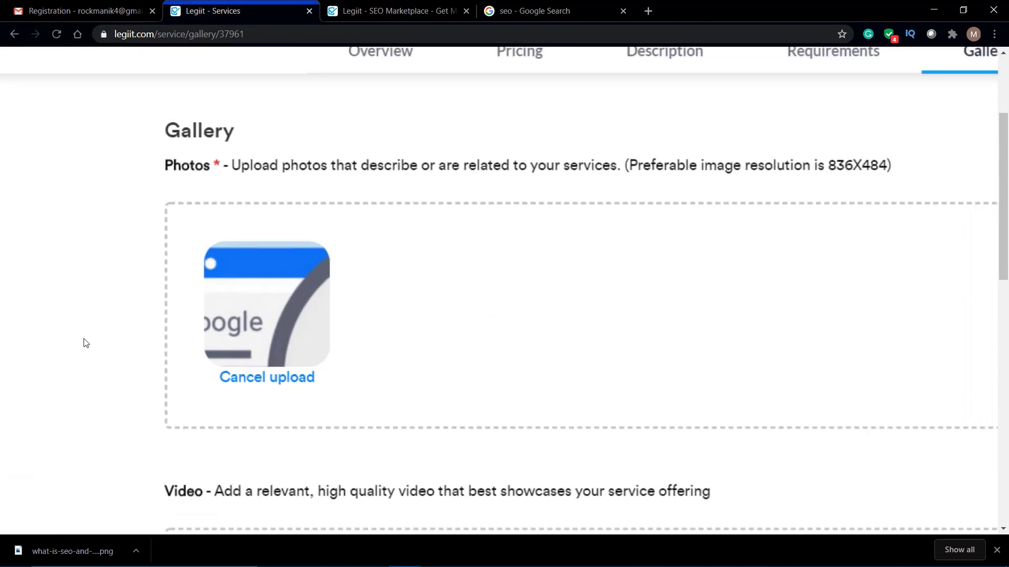
pyautogui.hotkey('ctrl', '0')
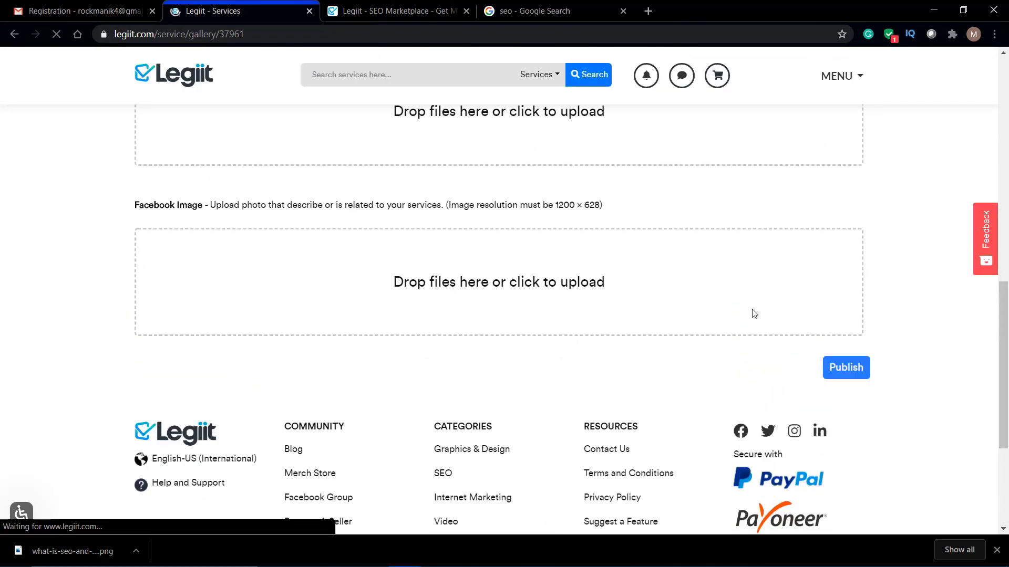
pyautogui.click(844, 261)
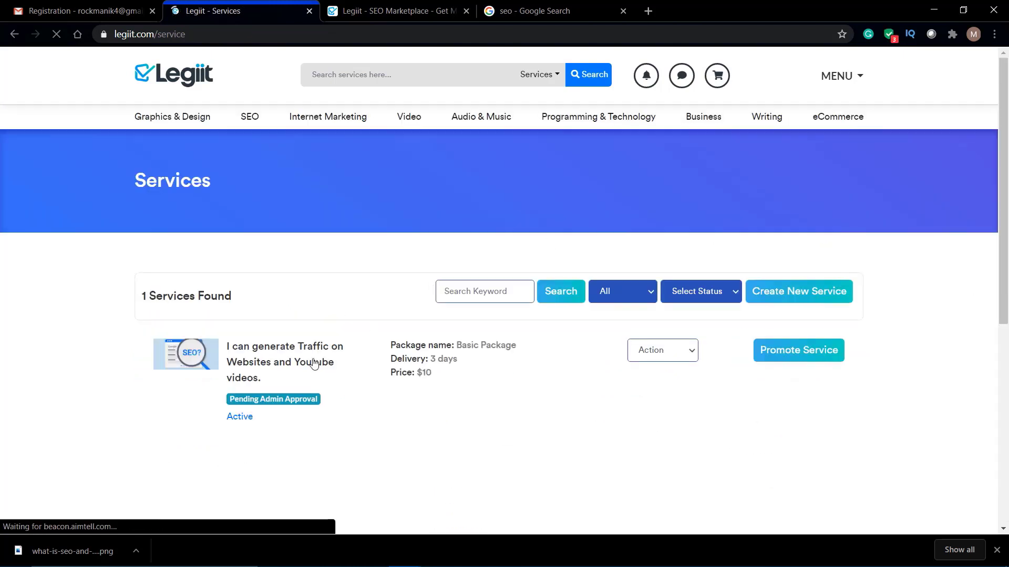
pyautogui.scroll(2, 314, 362)
pyautogui.scroll(-3, 313, 363)
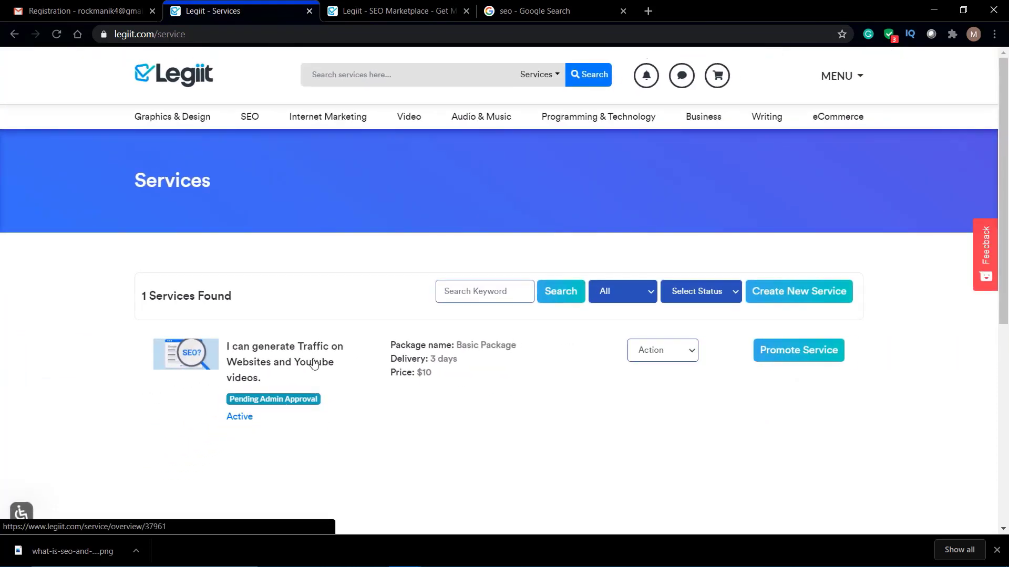
pyautogui.scroll(3, 313, 363)
pyautogui.scroll(-1, 313, 362)
pyautogui.scroll(-2, 314, 362)
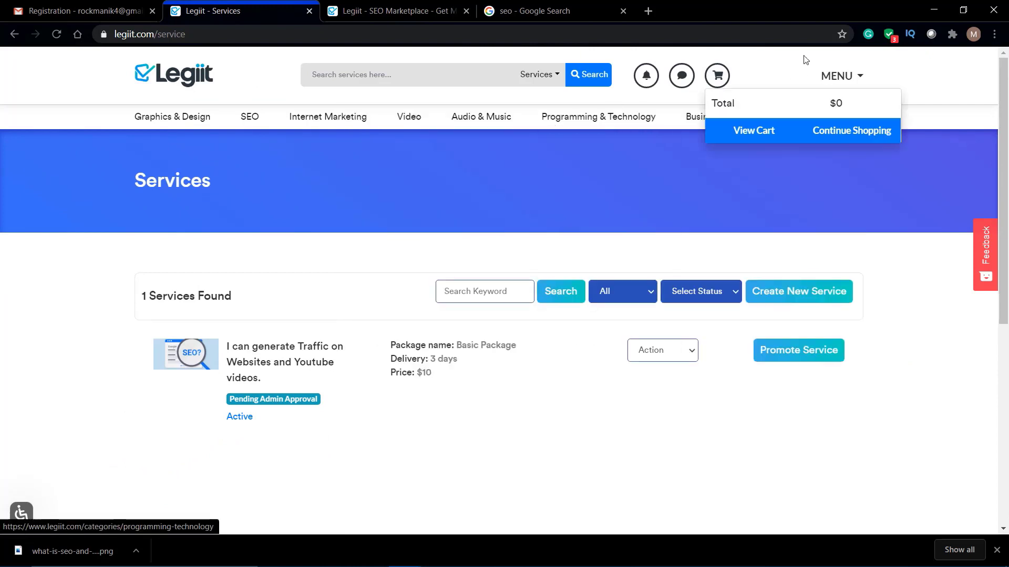
pyautogui.moveTo(838, 90)
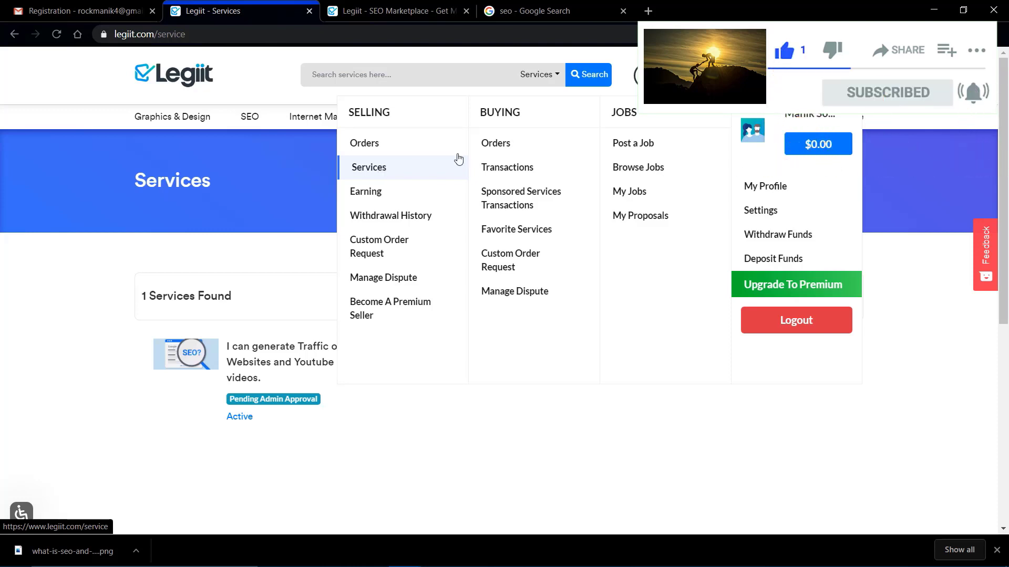
# Step: Open the list of jobs posted by buyers and look through the available projects
pyautogui.click(650, 172)
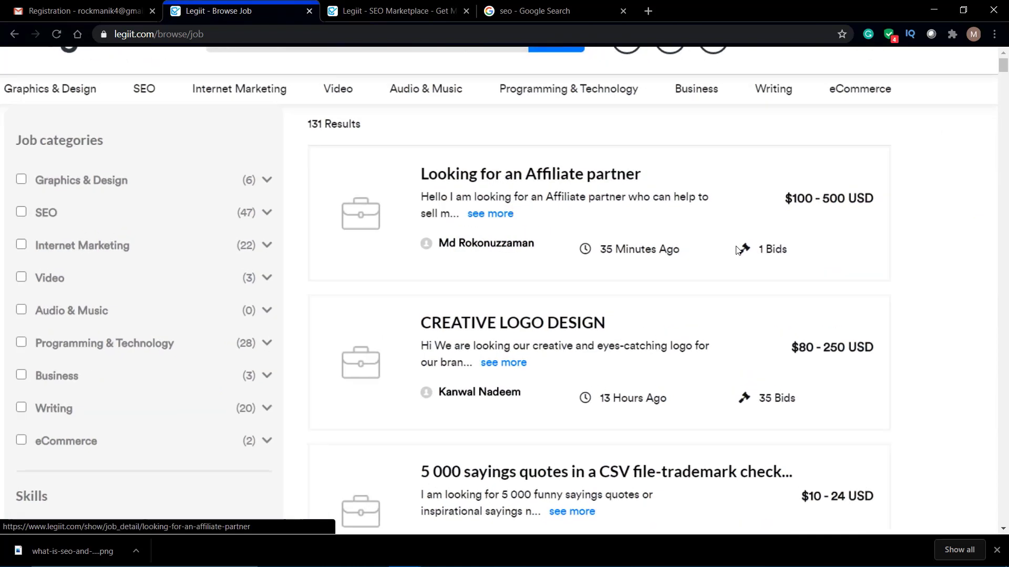
pyautogui.scroll(-1, 737, 274)
pyautogui.scroll(-9, 738, 273)
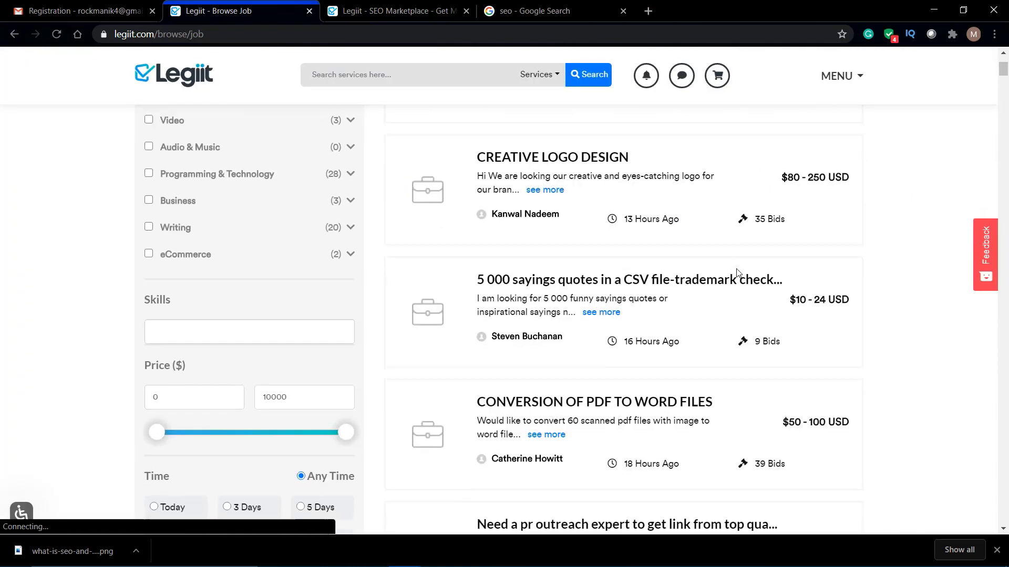
pyautogui.scroll(-11, 737, 274)
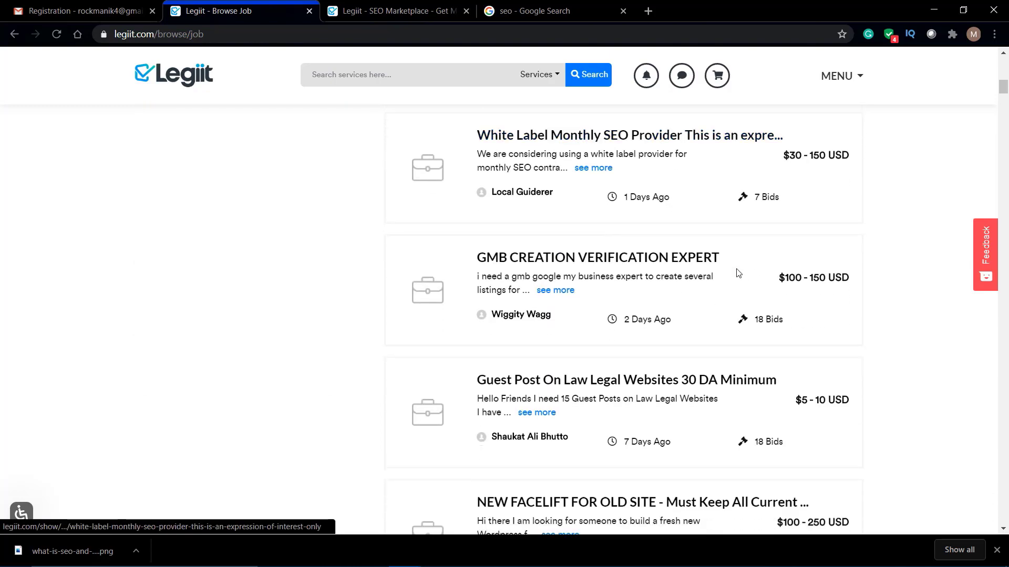
pyautogui.scroll(20, 737, 273)
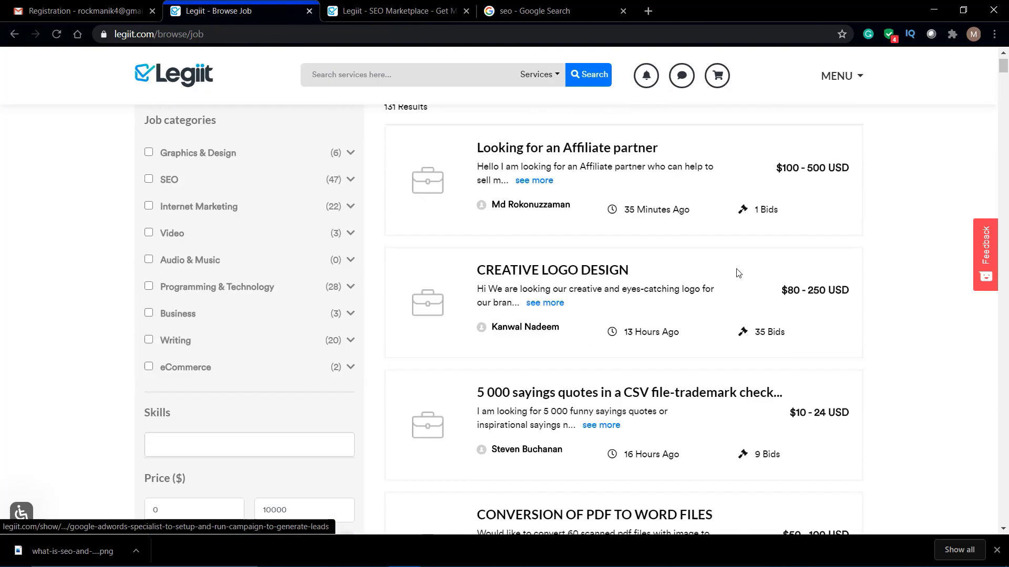
# Step: Filter the job listings to the SEO category
pyautogui.hotkey('ctrl', '+')
pyautogui.hotkey('ctrl', '+')
pyautogui.hotkey('ctrl', '+')
pyautogui.hotkey('ctrl', '+')
pyautogui.hotkey('ctrl', '+')
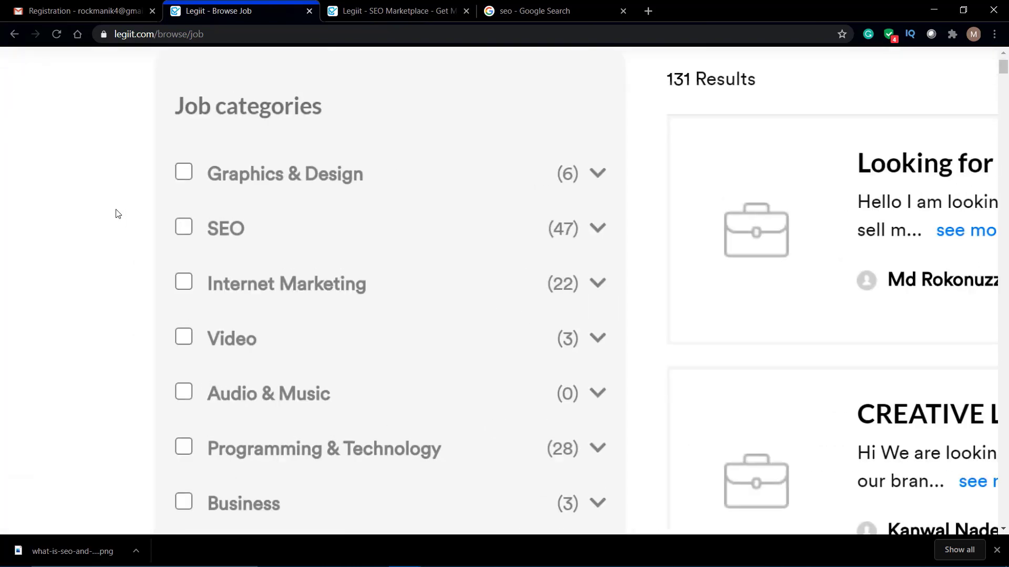
pyautogui.click(184, 227)
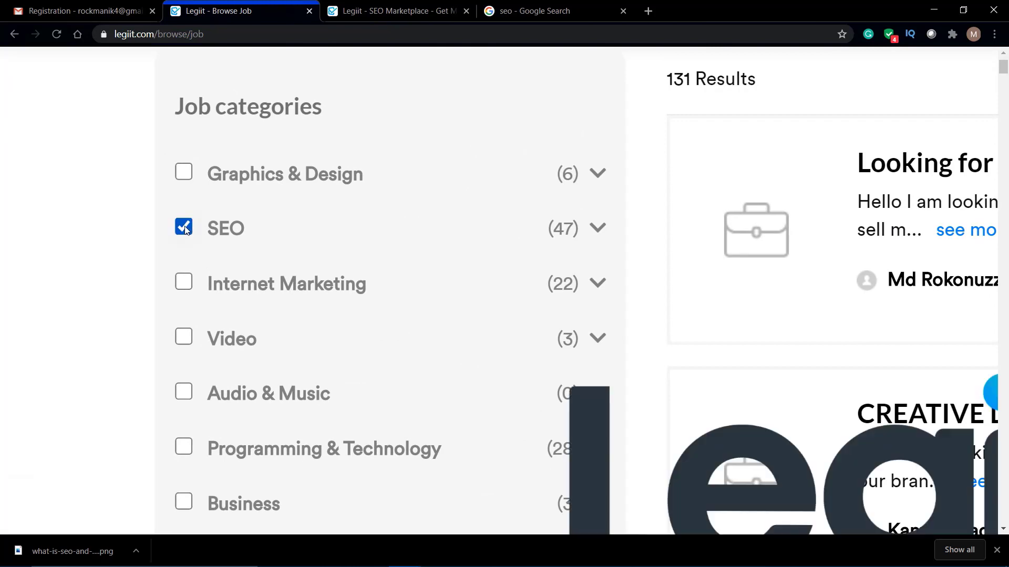
pyautogui.hotkey('ctrl', '0')
pyautogui.scroll(-1, 674, 235)
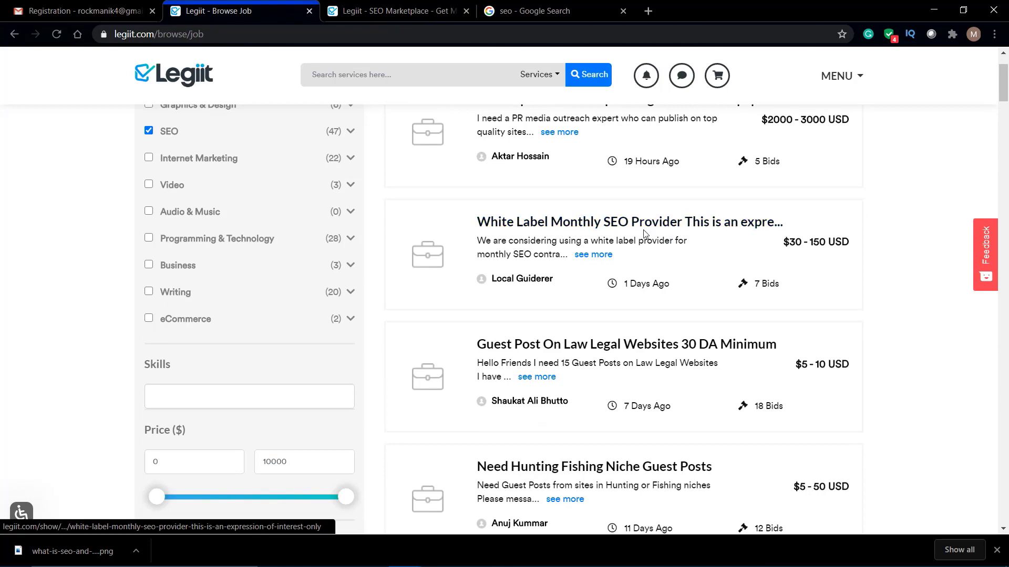
# Step: Open the "White Label Monthly SEO Provider" job and review its project details and offer form
pyautogui.click(655, 227)
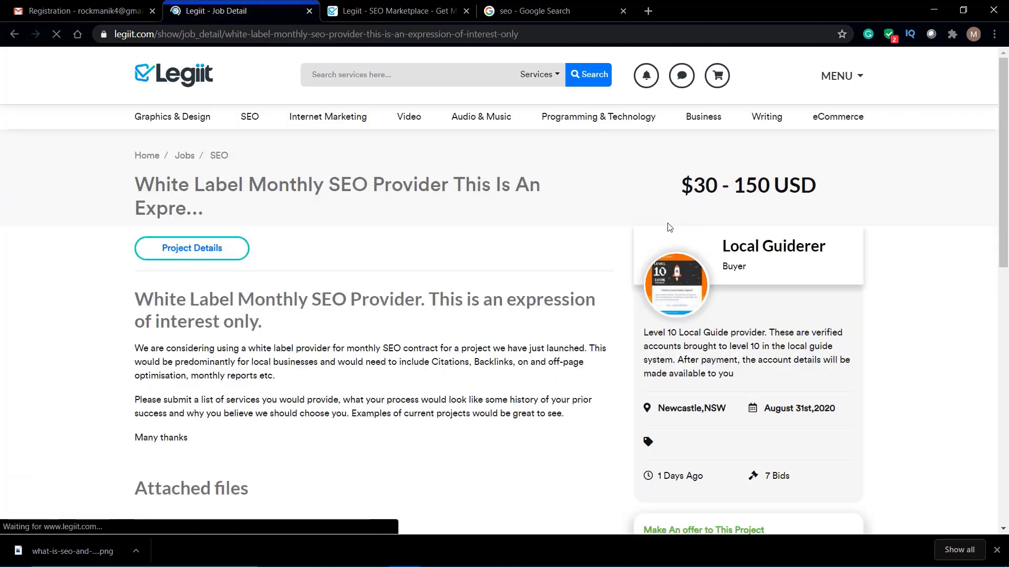
pyautogui.scroll(-2, 439, 345)
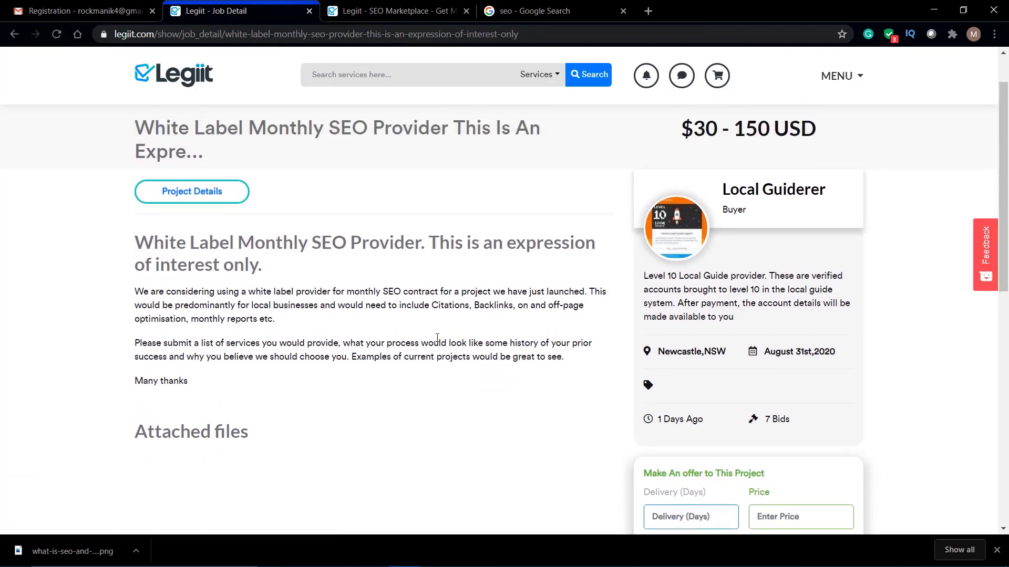
pyautogui.scroll(-3, 437, 339)
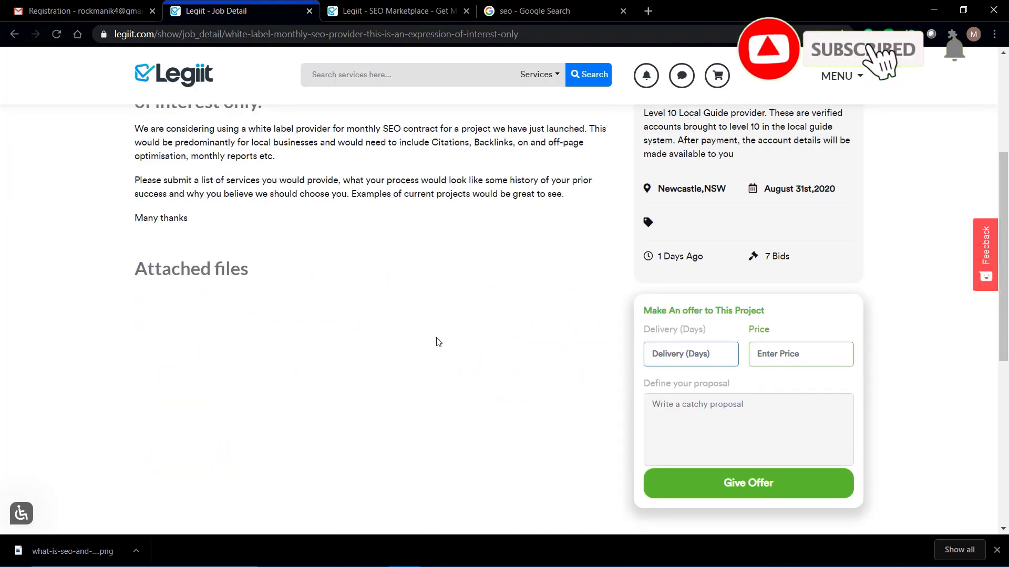
pyautogui.scroll(4, 439, 342)
pyautogui.scroll(-4, 438, 342)
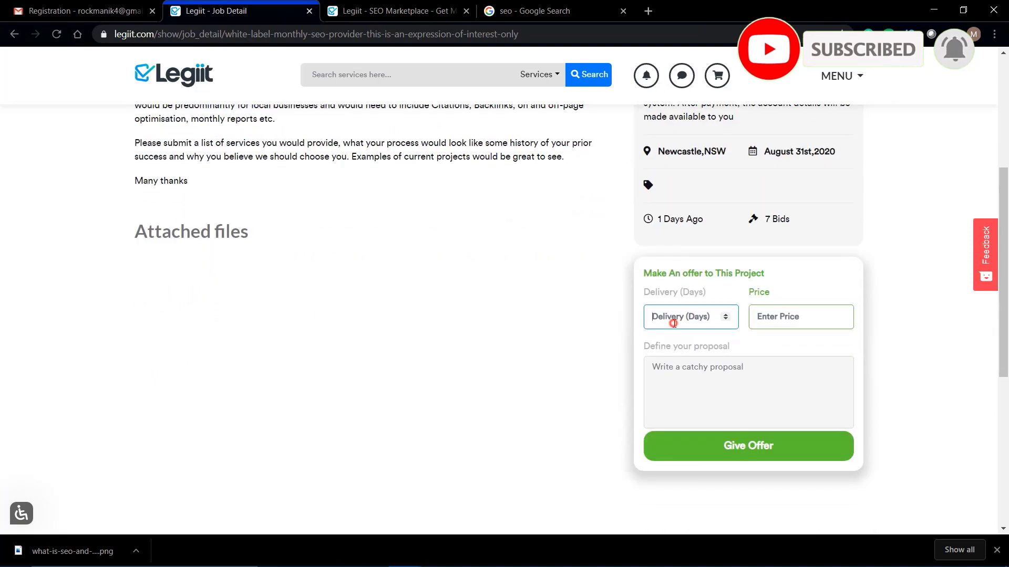
# Step: Set the offer's delivery time to 1 day and its price to 50, checking the job's budget range first
pyautogui.click(670, 318)
pyautogui.write('1')
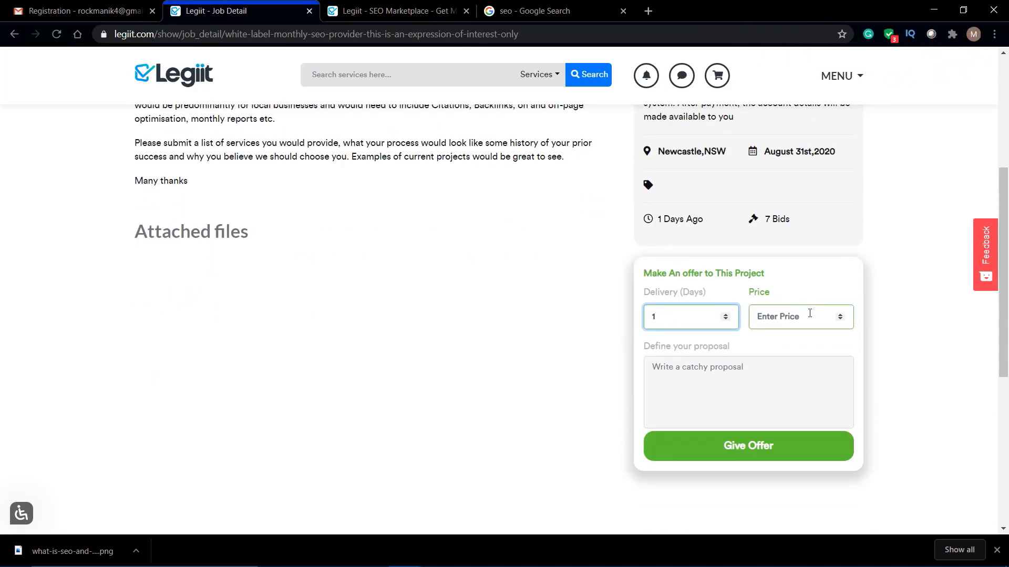
pyautogui.click(809, 314)
pyautogui.scroll(5, 810, 314)
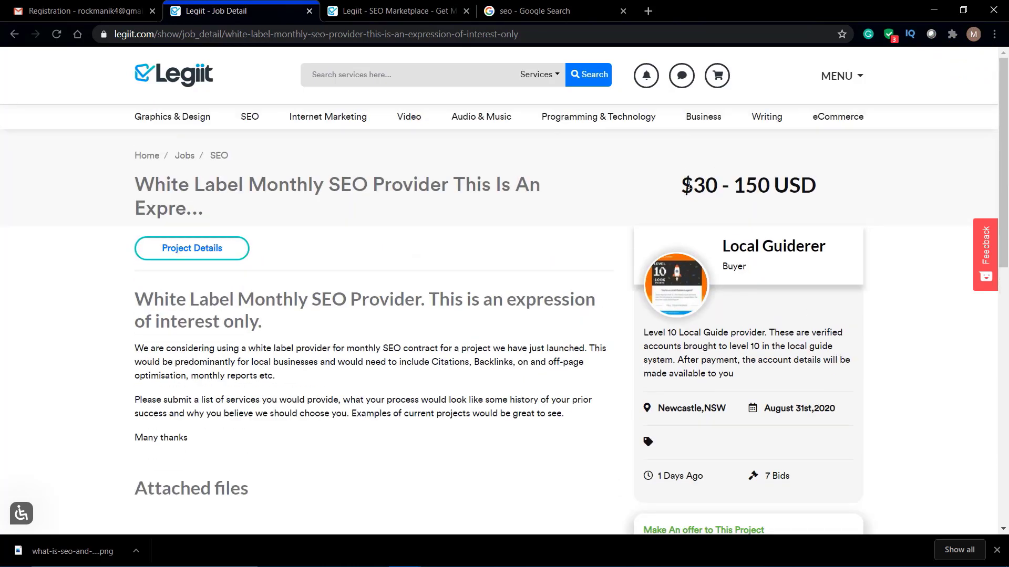
pyautogui.moveTo(689, 186); pyautogui.dragTo(774, 189)
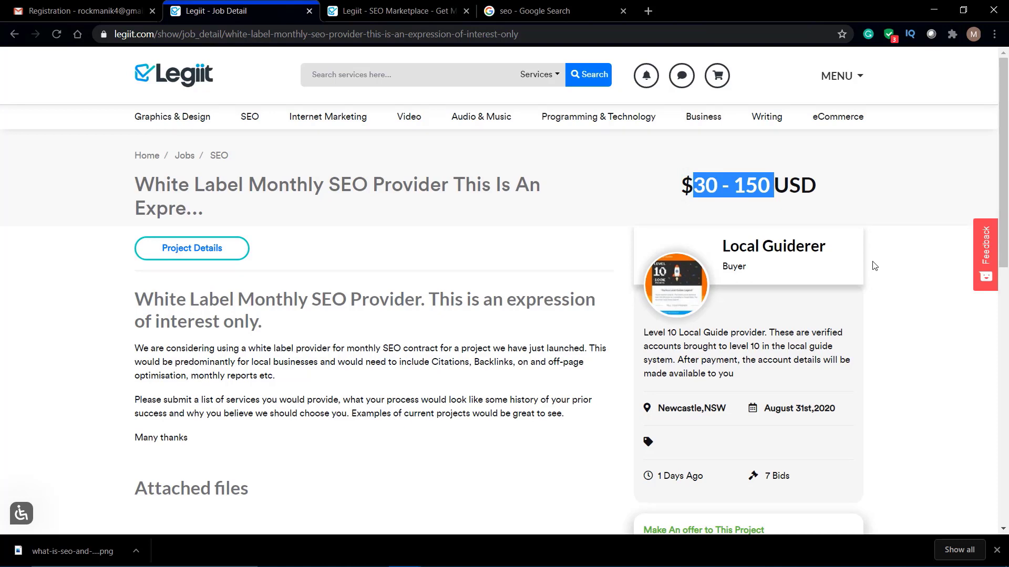
pyautogui.scroll(-6, 874, 266)
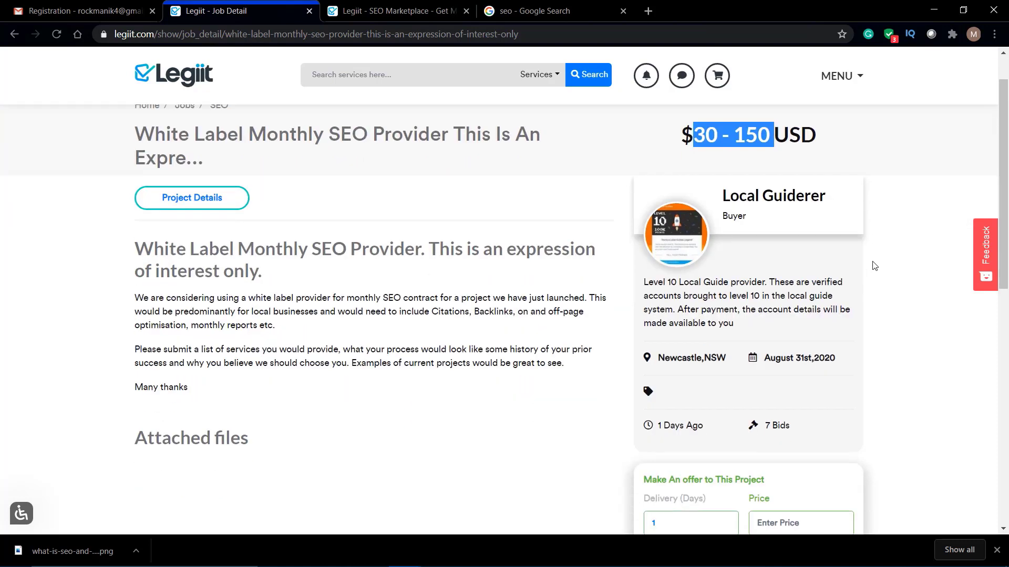
pyautogui.click(799, 241)
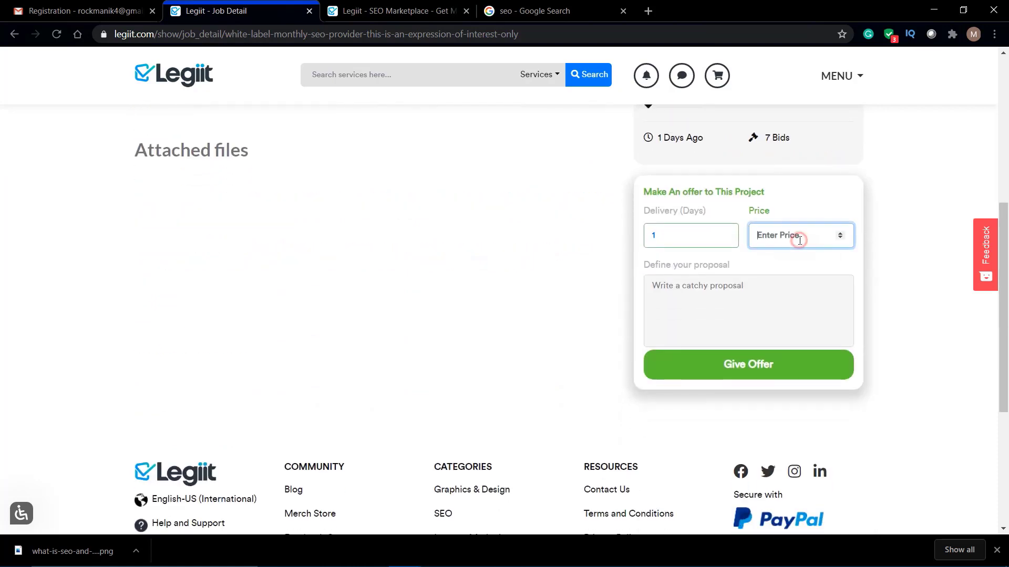
pyautogui.write('50')
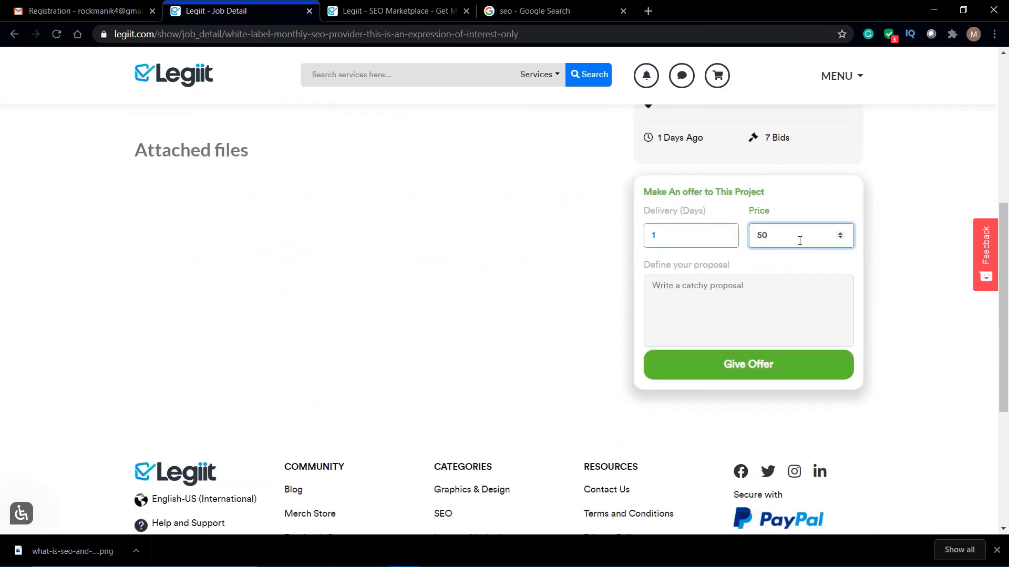
# Step: Write the proposal text "i can give you top rank keywords to generate traffic."
pyautogui.click(765, 293)
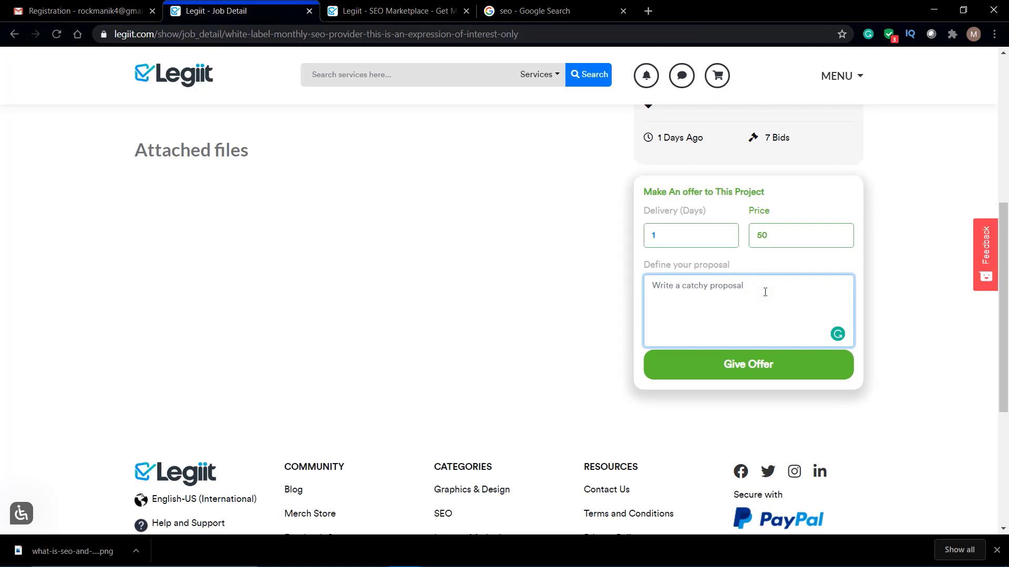
pyautogui.write('i can giv')
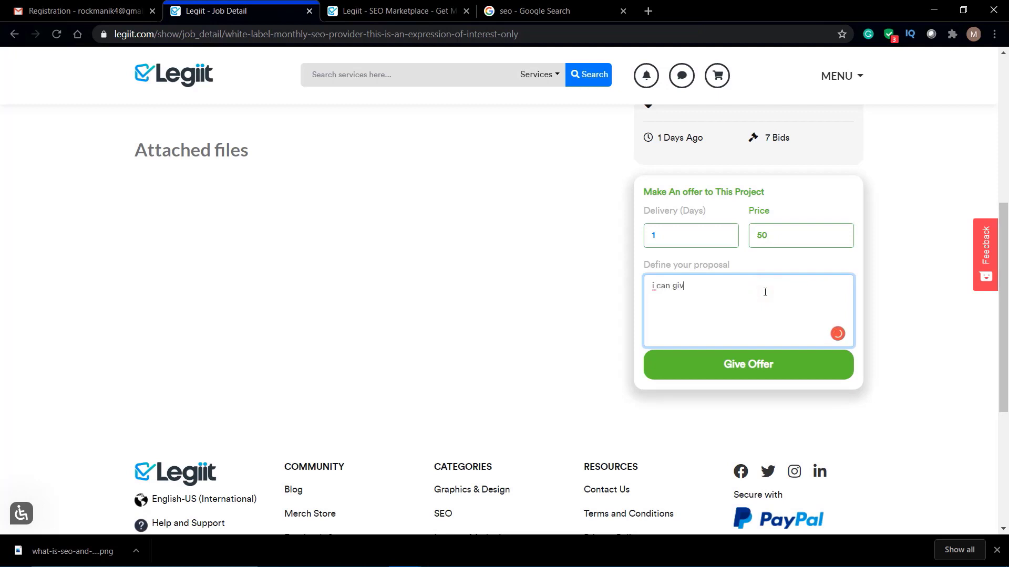
pyautogui.write('e u')
pyautogui.write('you')
pyautogui.write(' top rank ke')
pyautogui.write('ywords')
pyautogui.write('to generat')
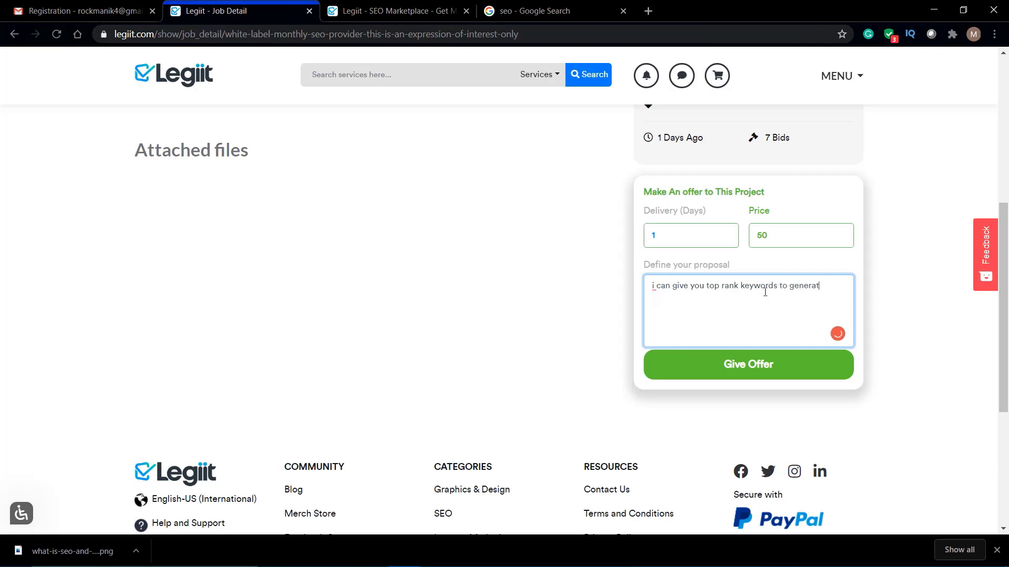
pyautogui.write('e traffic.')
# Step: Insert "50" before "keywords" in the proposal text
pyautogui.click(740, 285)
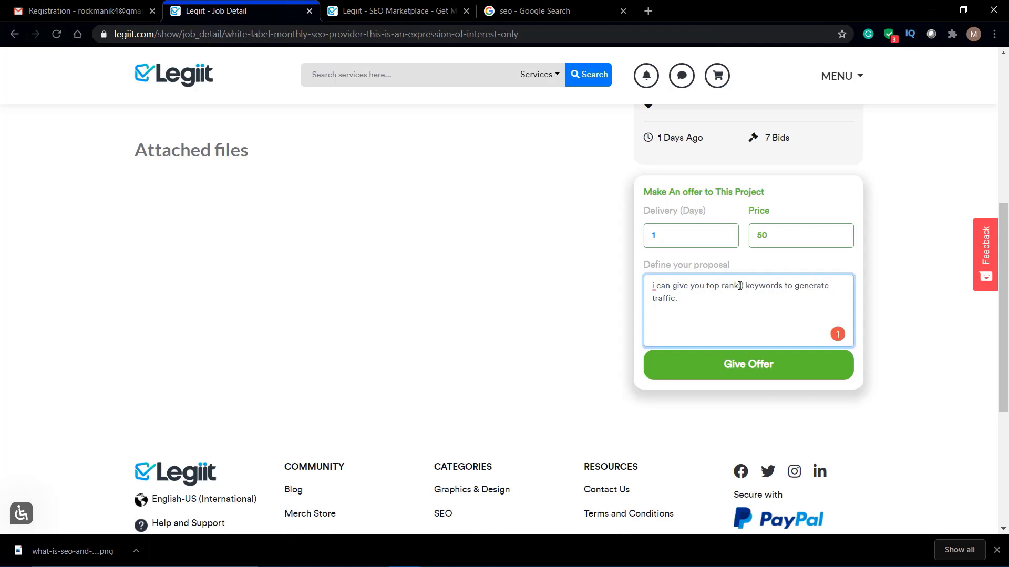
pyautogui.press('BackSpace')
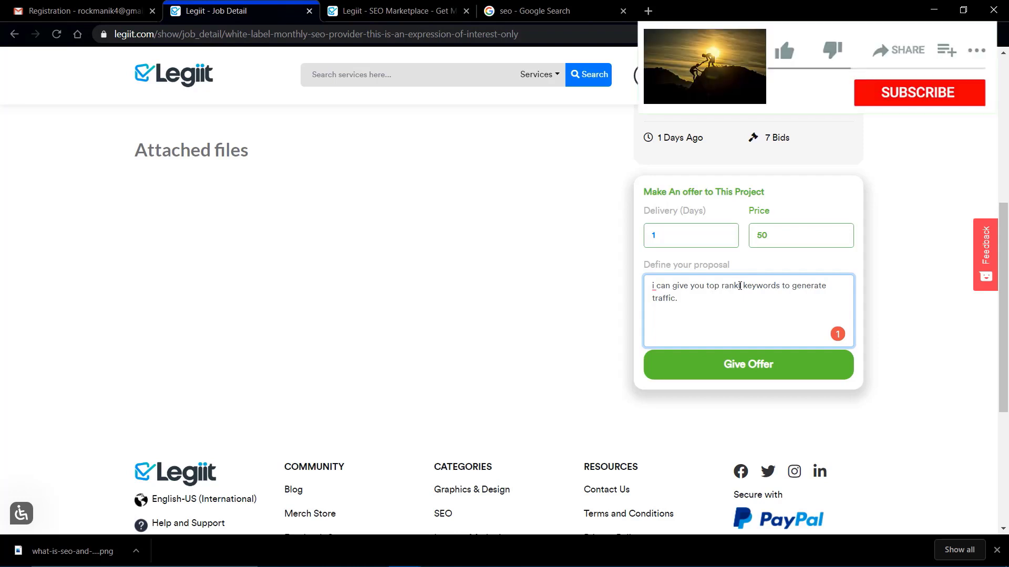
pyautogui.press('BackSpace')
pyautogui.write('50')
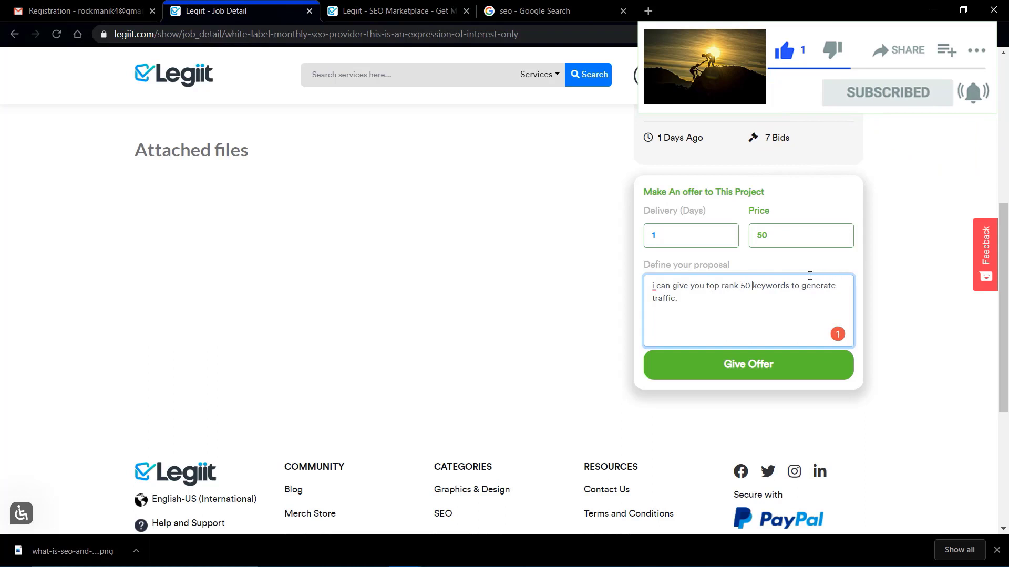
# Step: Review the proposal text and delivery days, and submit the offer to the buyer
pyautogui.click(677, 296)
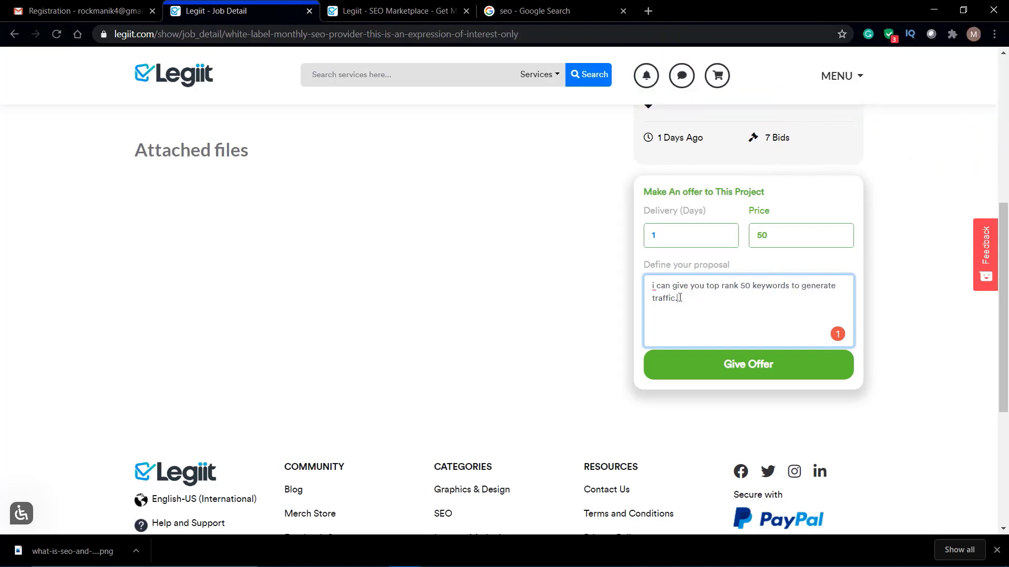
pyautogui.moveTo(679, 297); pyautogui.dragTo(650, 287)
pyautogui.click(727, 317)
pyautogui.click(667, 234)
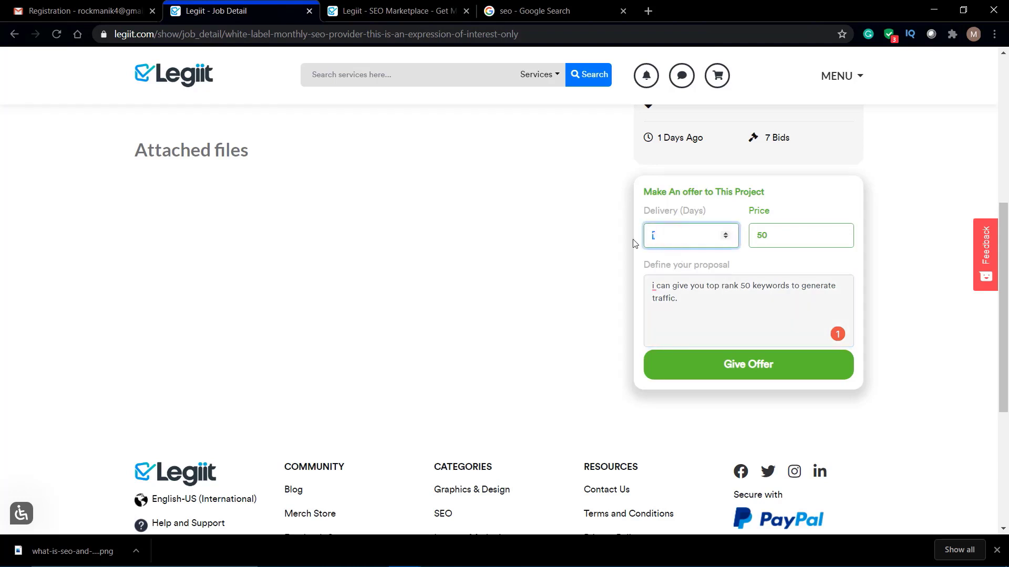
pyautogui.click(610, 255)
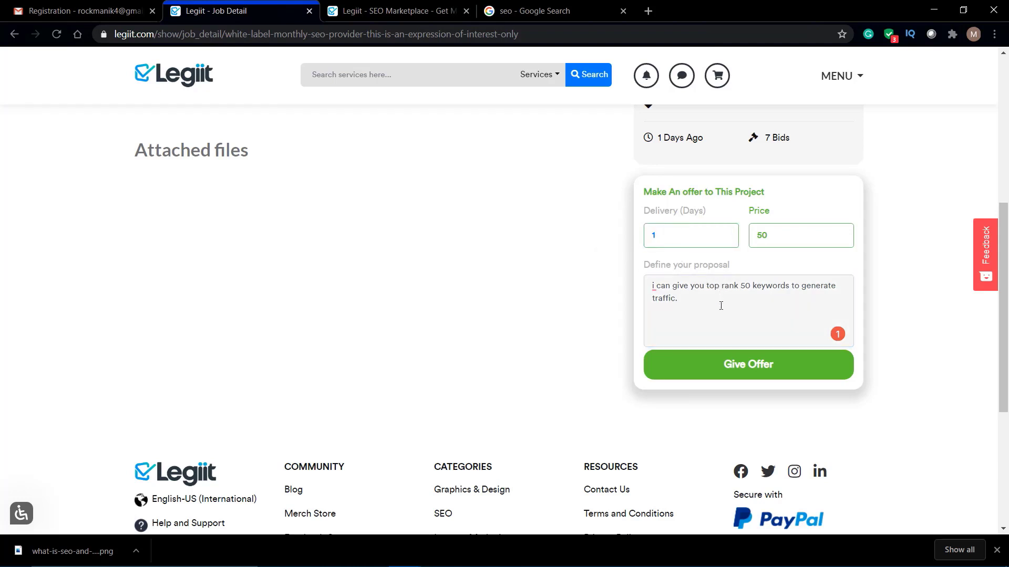
pyautogui.click(748, 371)
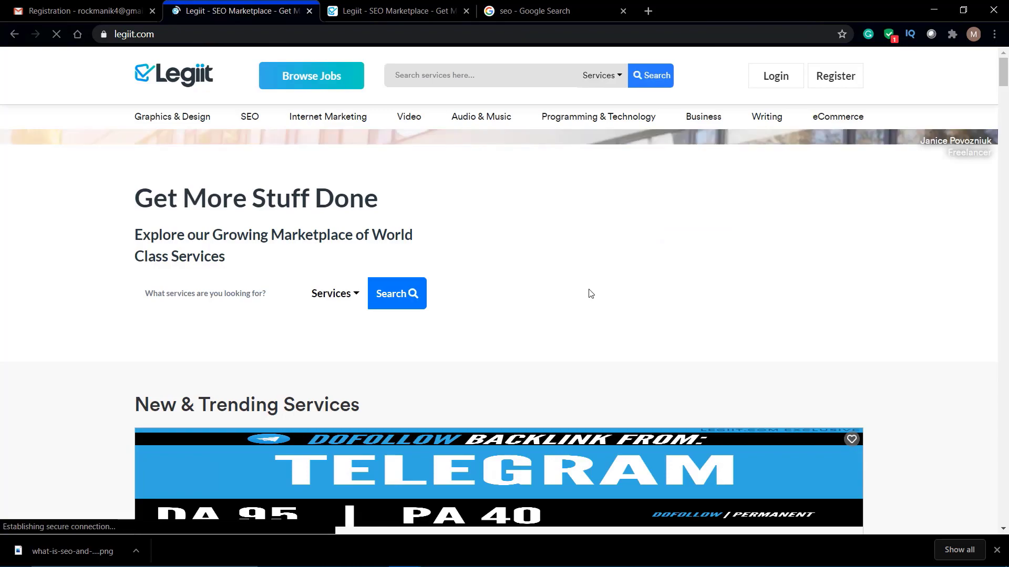
# Step: Look over the Legiit home page and open the account login page
pyautogui.scroll(-5, 591, 294)
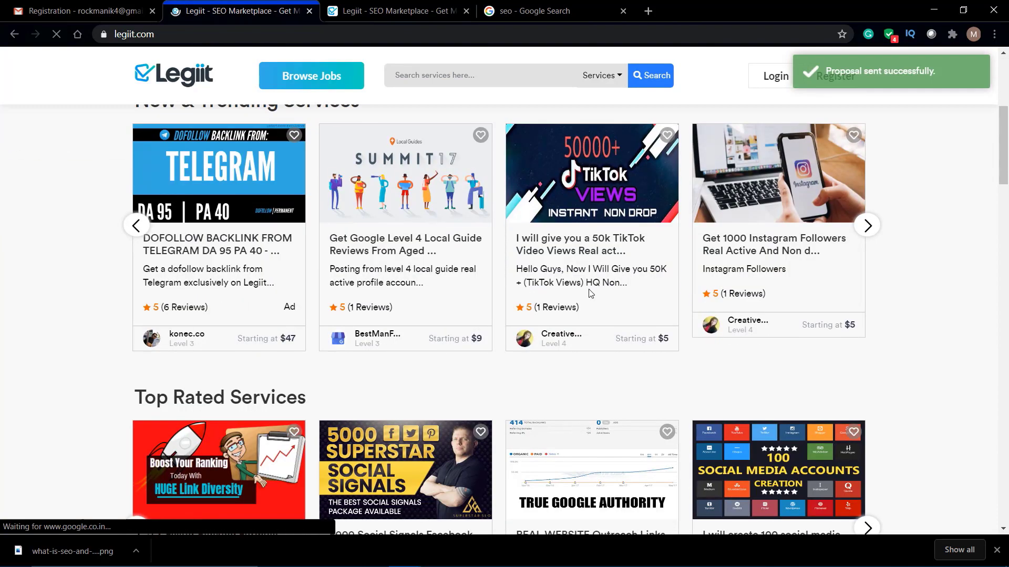
pyautogui.scroll(2, 590, 293)
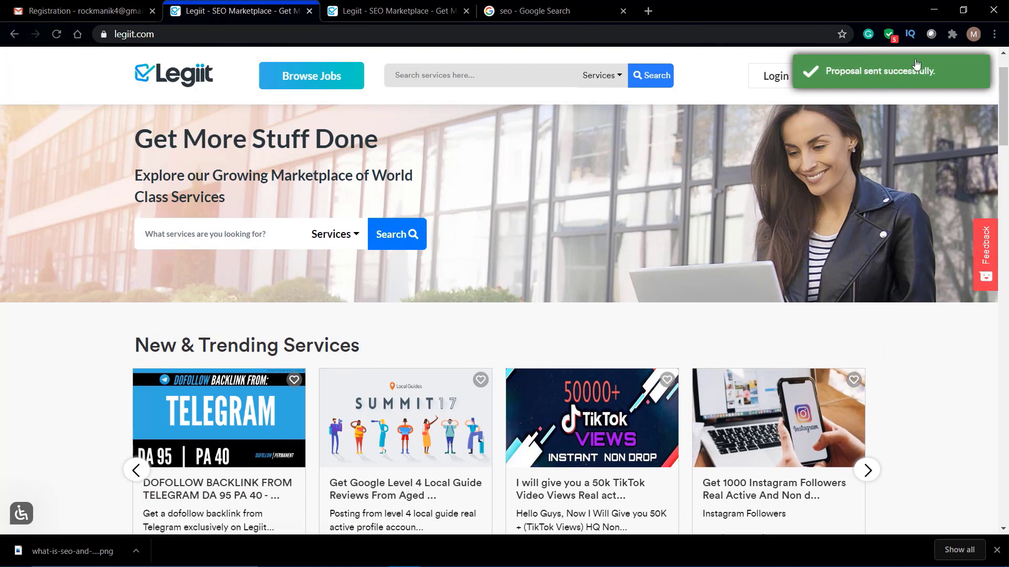
pyautogui.scroll(1, 758, 219)
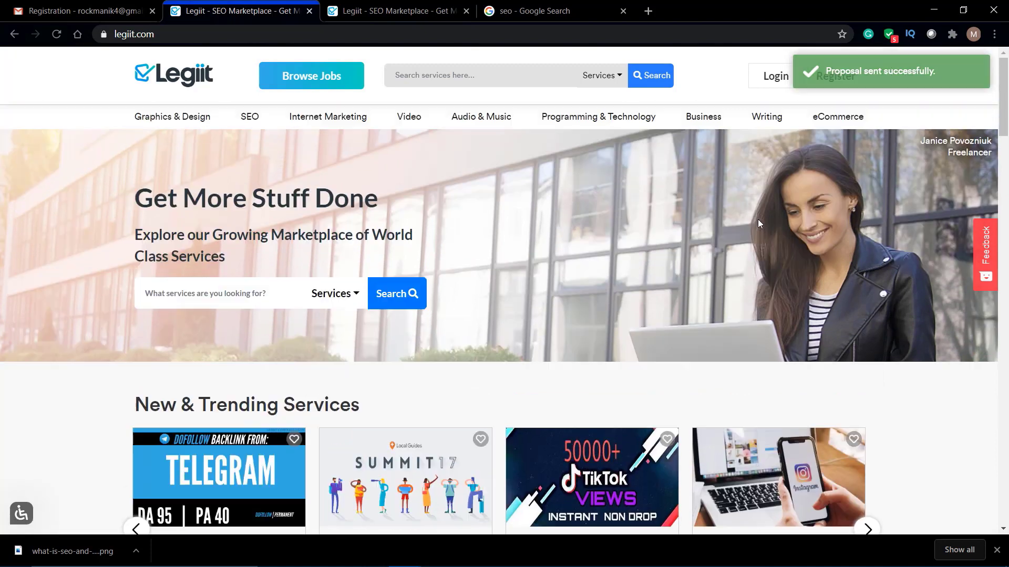
pyautogui.click(775, 86)
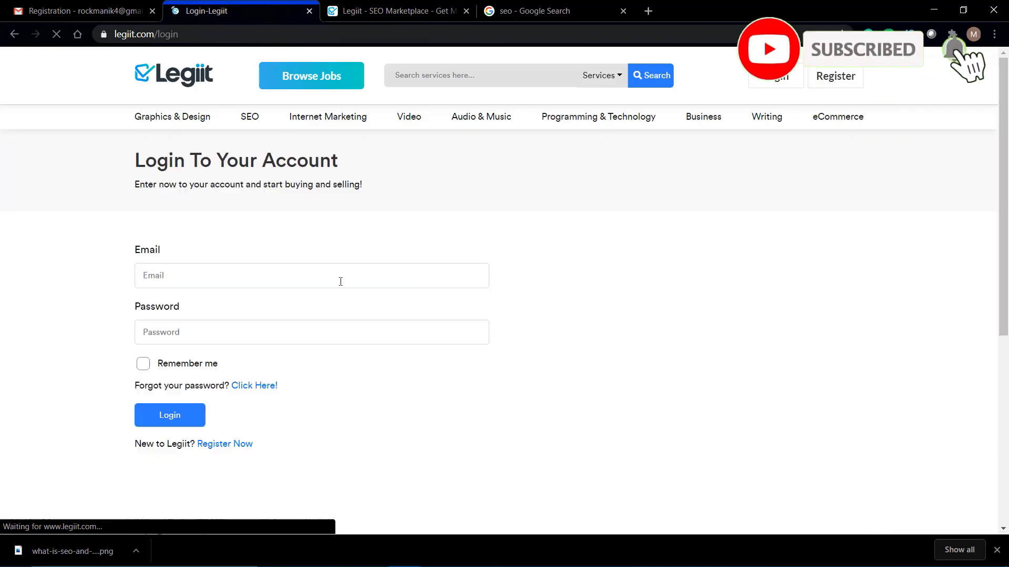
# Step: Open the public job listings in the other Legiit tab and look through the posted projects
pyautogui.click(299, 84)
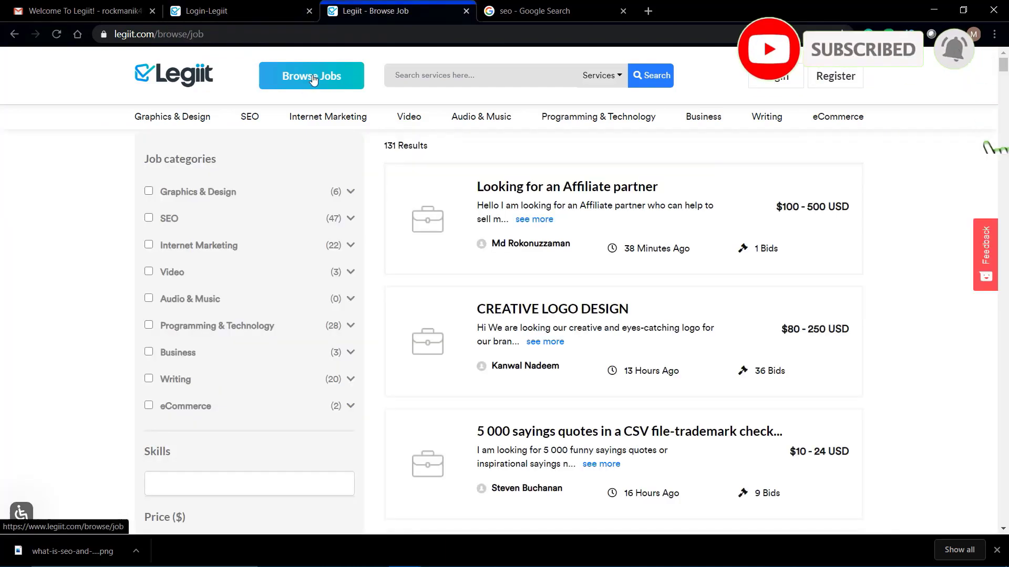
pyautogui.moveTo(328, 117)
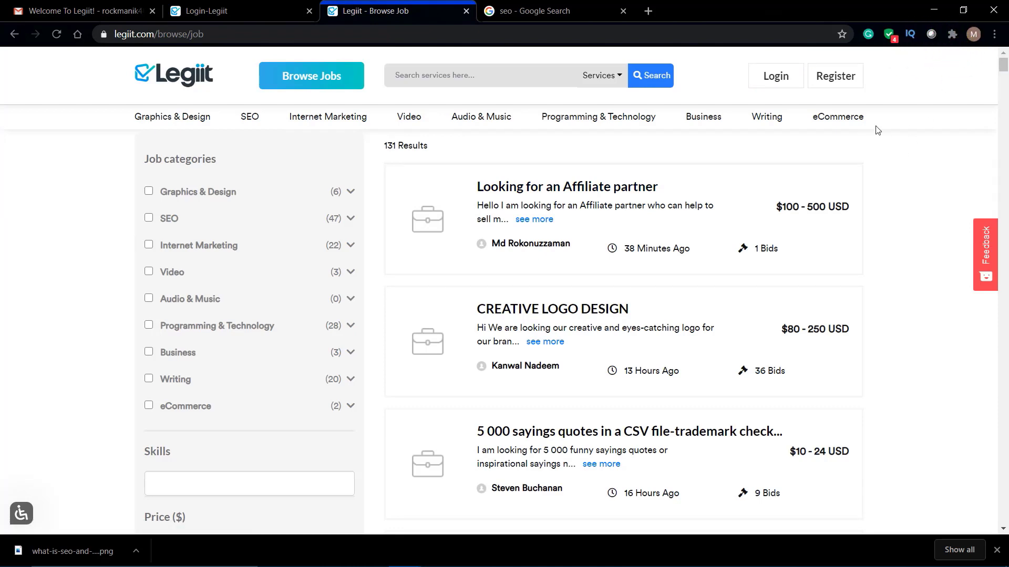
pyautogui.scroll(-5, 857, 188)
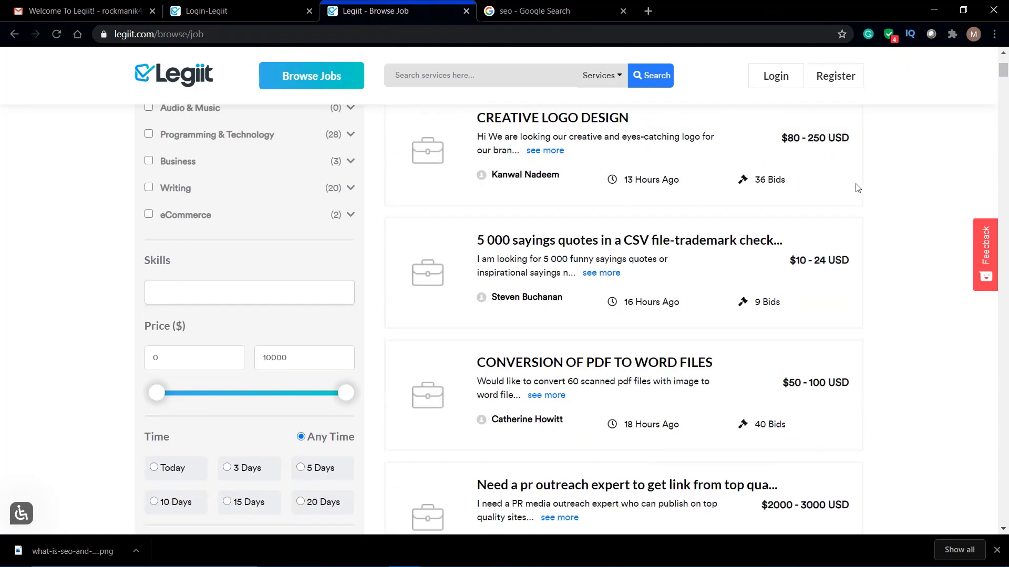
pyautogui.scroll(-5, 857, 188)
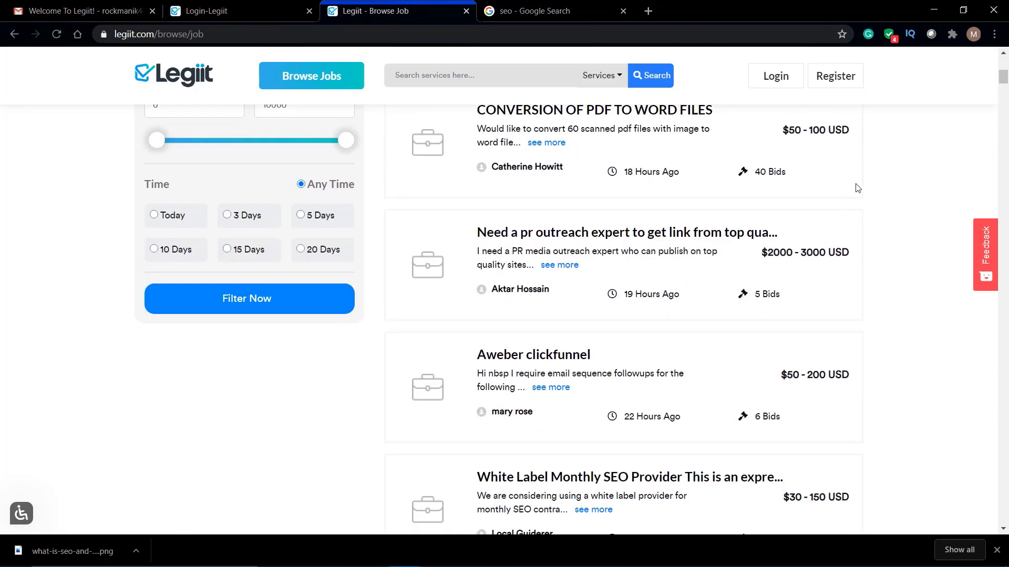
# Step: Look through the budgets and bid counts of the jobs posted on Legiit
pyautogui.scroll(-1, 857, 188)
pyautogui.scroll(3, 855, 188)
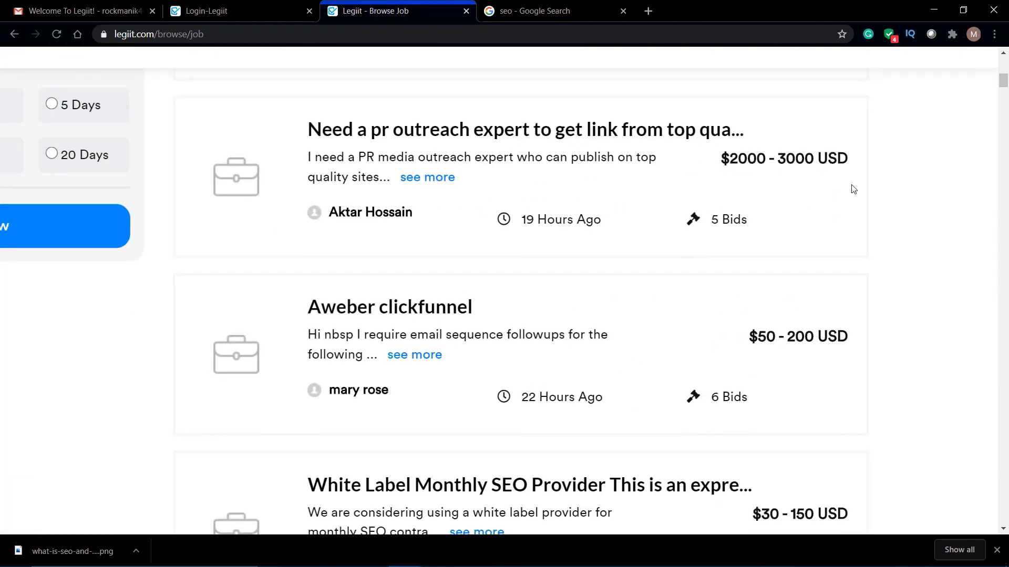
pyautogui.scroll(2, 758, 240)
pyautogui.moveTo(729, 296); pyautogui.dragTo(862, 291)
pyautogui.scroll(-1, 810, 332)
pyautogui.scroll(-3, 809, 332)
pyautogui.scroll(-10, 807, 331)
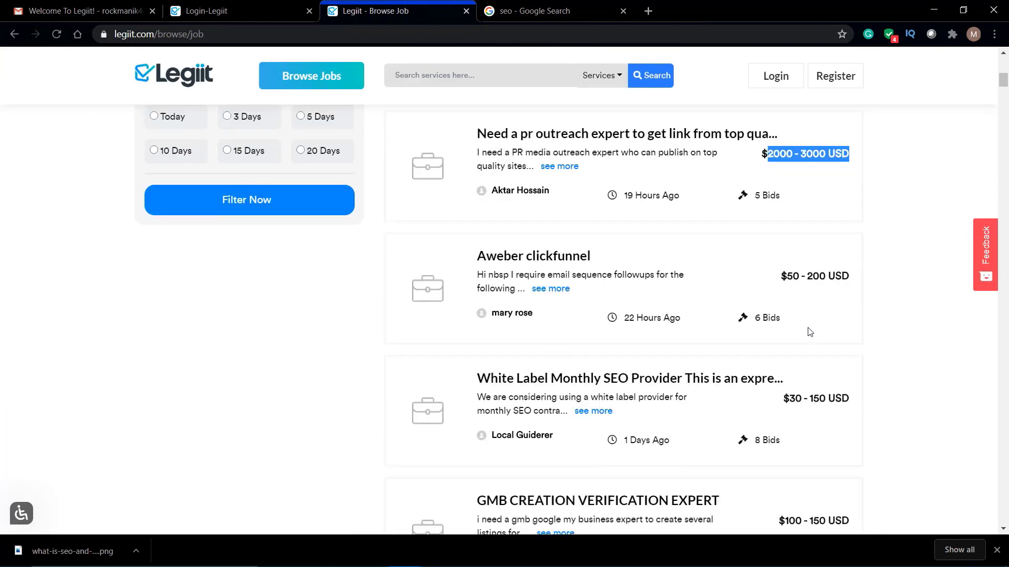
pyautogui.scroll(-4, 809, 328)
pyautogui.scroll(3, 806, 331)
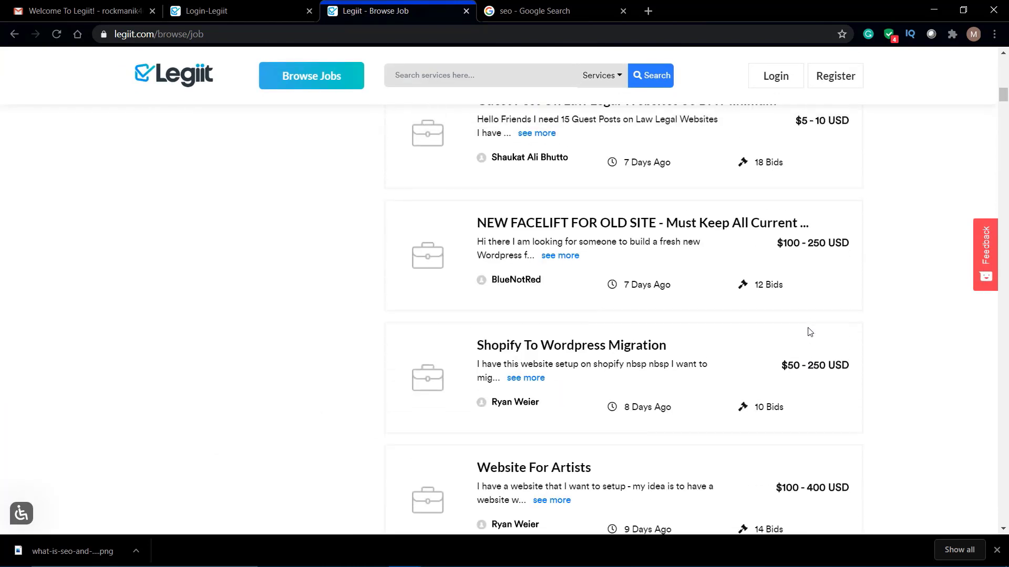
# Step: Close the browser's downloads bar and look back over the posted jobs
pyautogui.click(997, 550)
pyautogui.scroll(-2, 871, 405)
pyautogui.scroll(1, 872, 406)
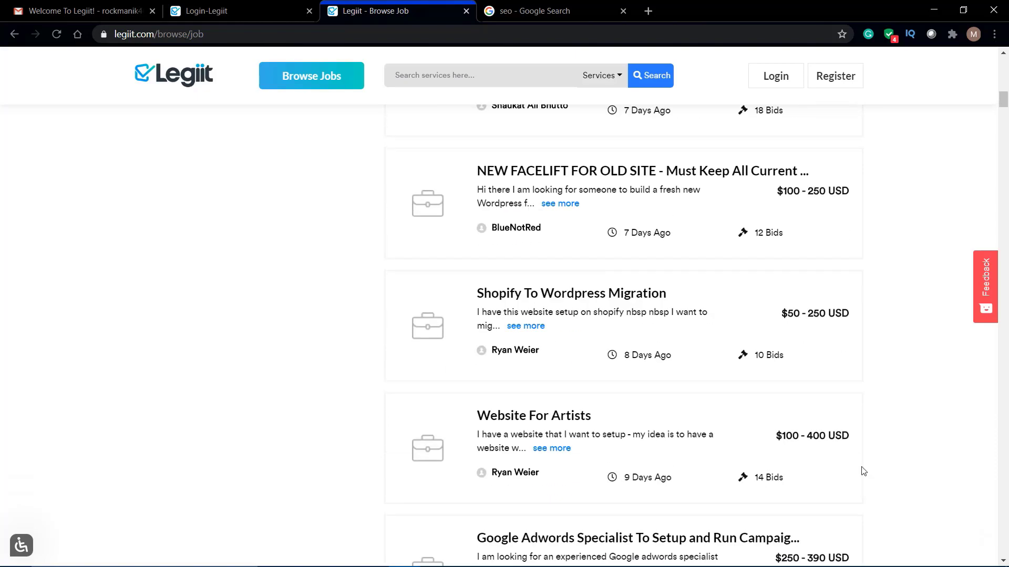
pyautogui.scroll(2, 860, 471)
pyautogui.scroll(3, 580, 217)
pyautogui.scroll(10, 581, 217)
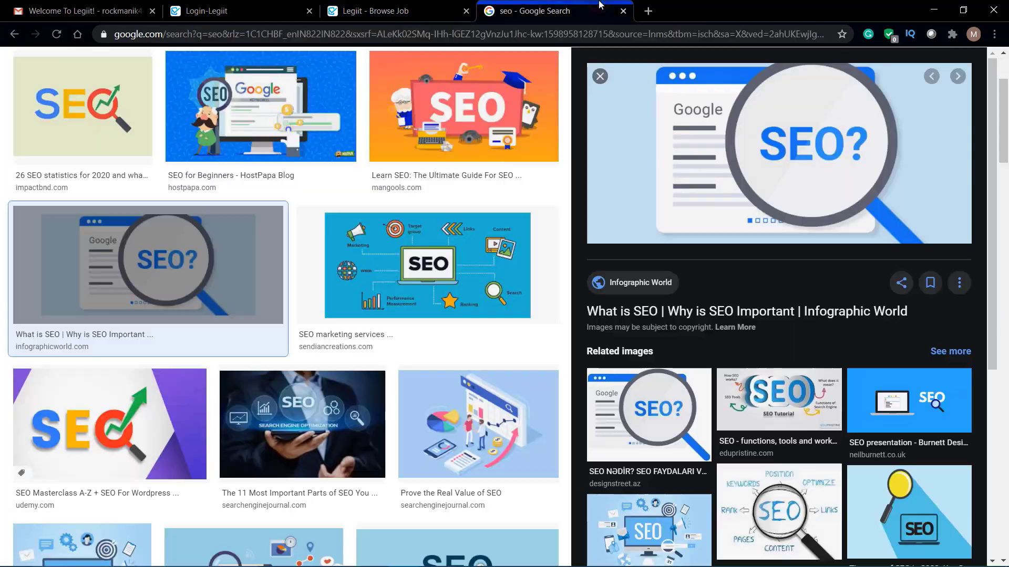
# Step: Search Google for "word tracker" in a new tab and open Wordtracker's free keyword research tool
pyautogui.click(533, 10)
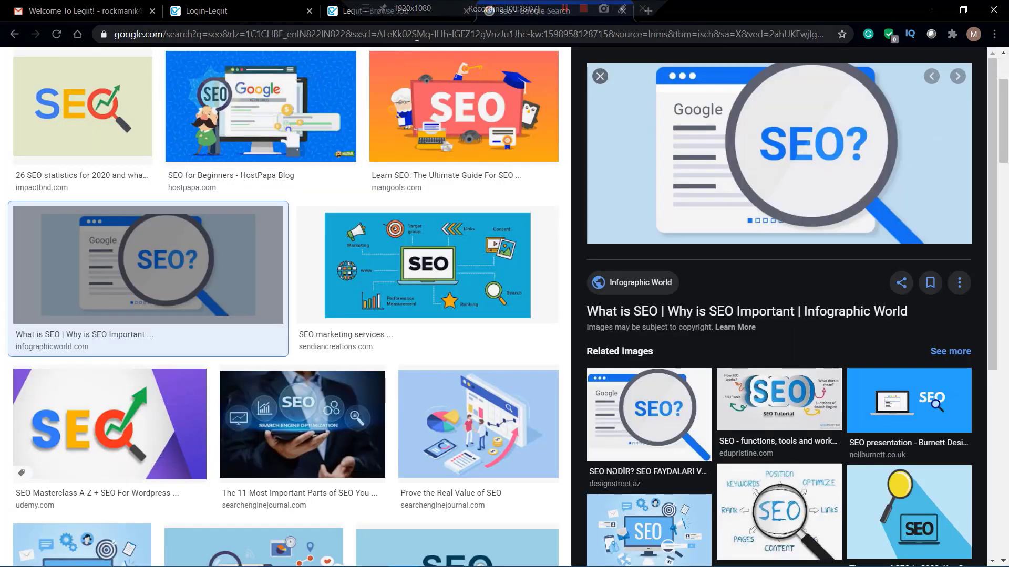
pyautogui.click(649, 12)
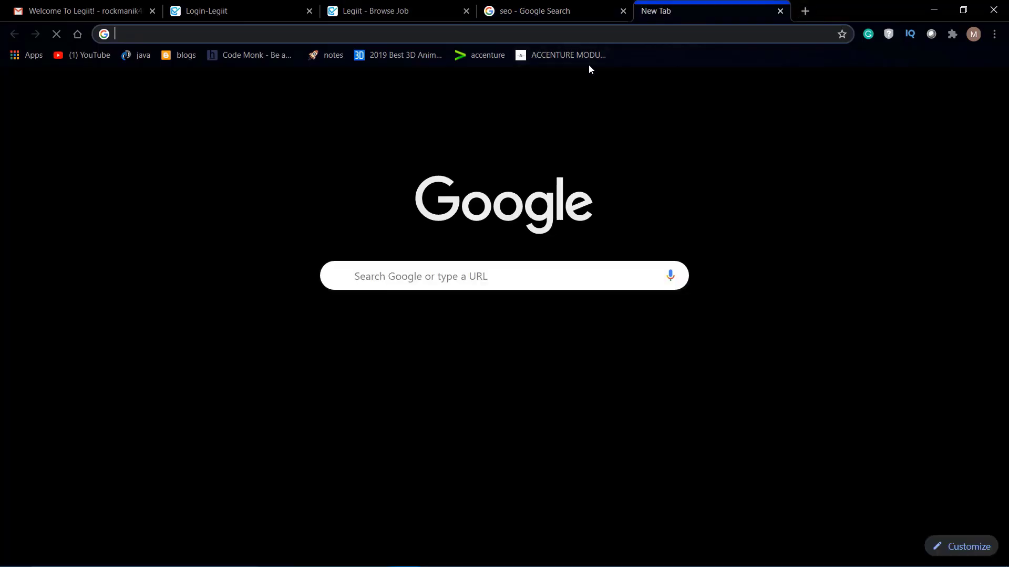
pyautogui.write('word')
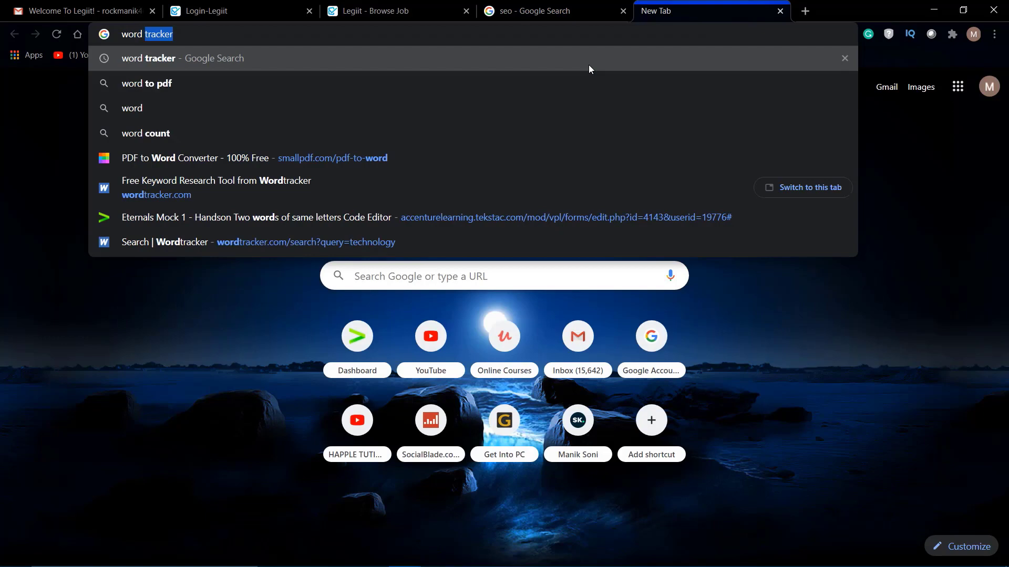
pyautogui.press('Return')
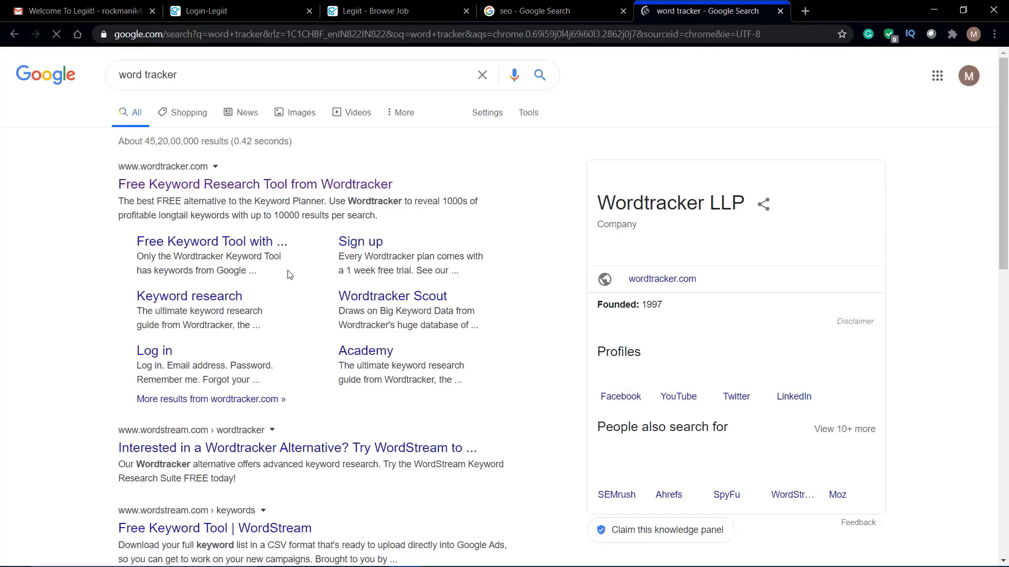
pyautogui.click(318, 186)
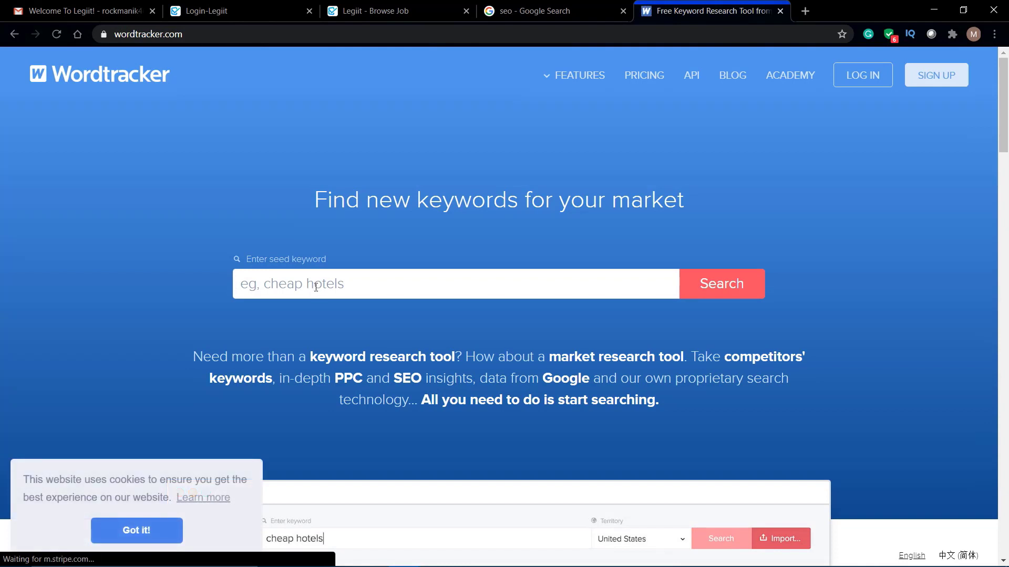
# Step: Search Wordtracker for keywords based on the seed keyword "technology"
pyautogui.write('tech')
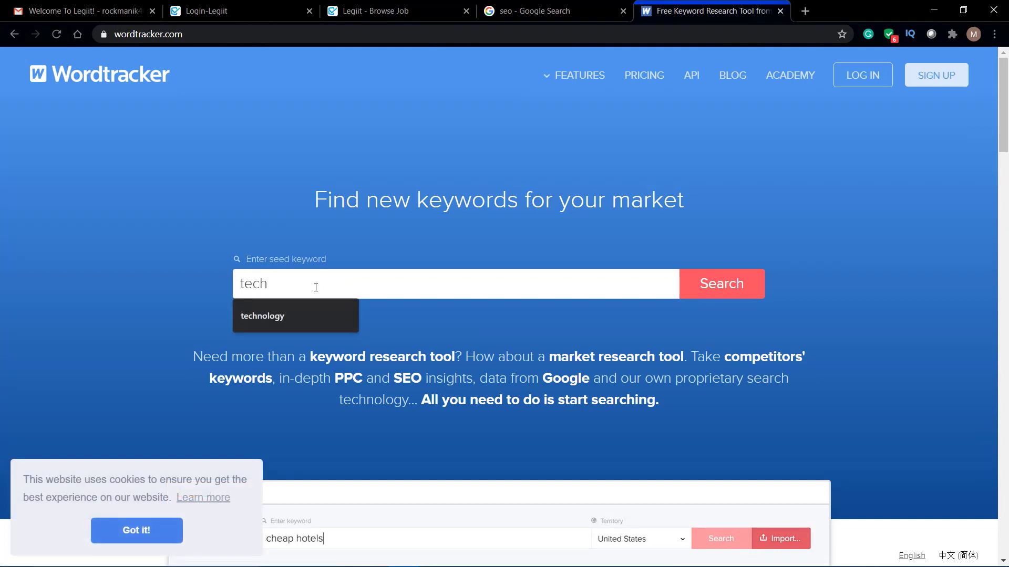
pyautogui.press('Down')
pyautogui.press('Return')
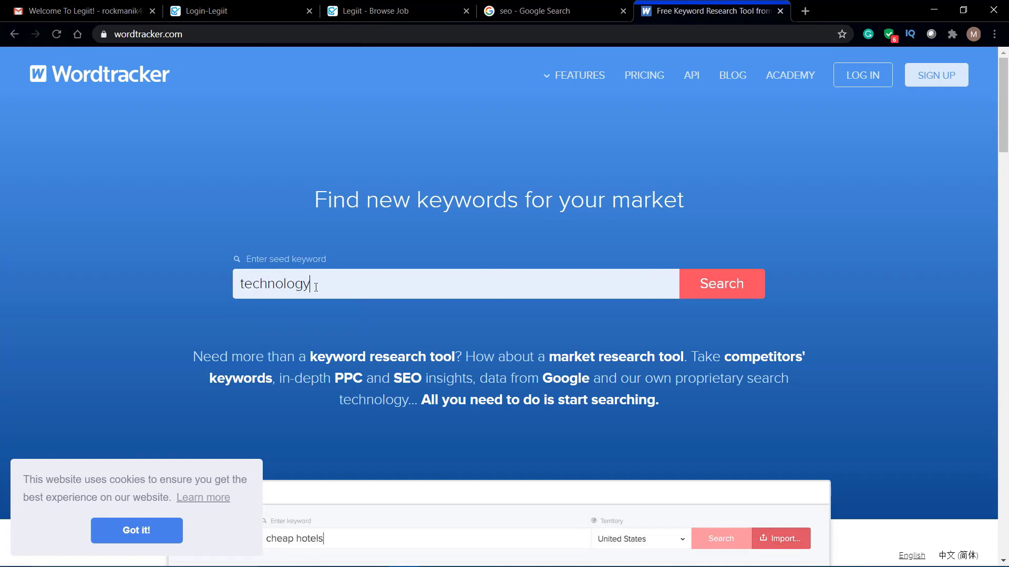
pyautogui.click(735, 285)
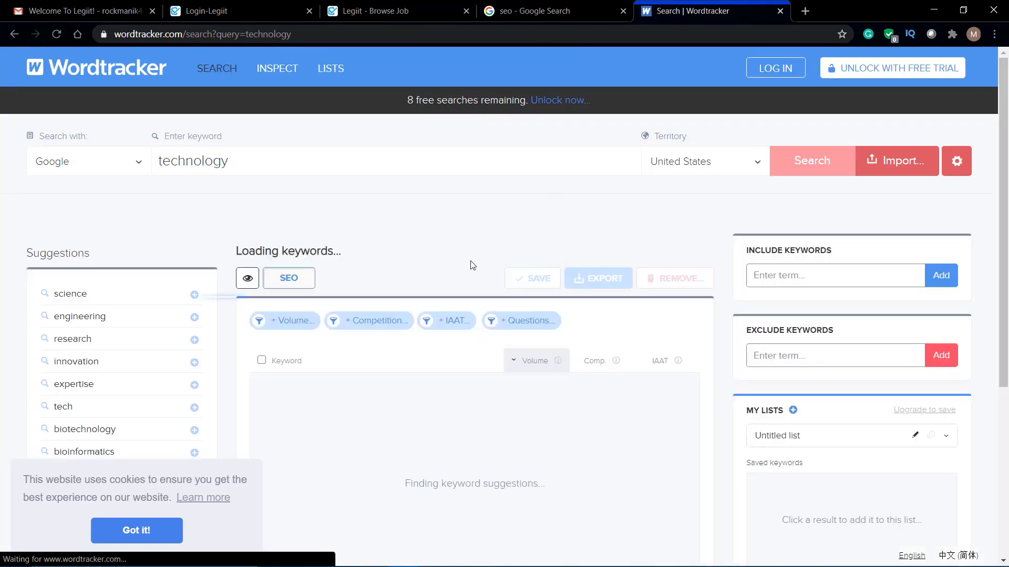
# Step: Look through the list of keyword suggestions for "technology", down to the locked entries
pyautogui.scroll(-1, 453, 237)
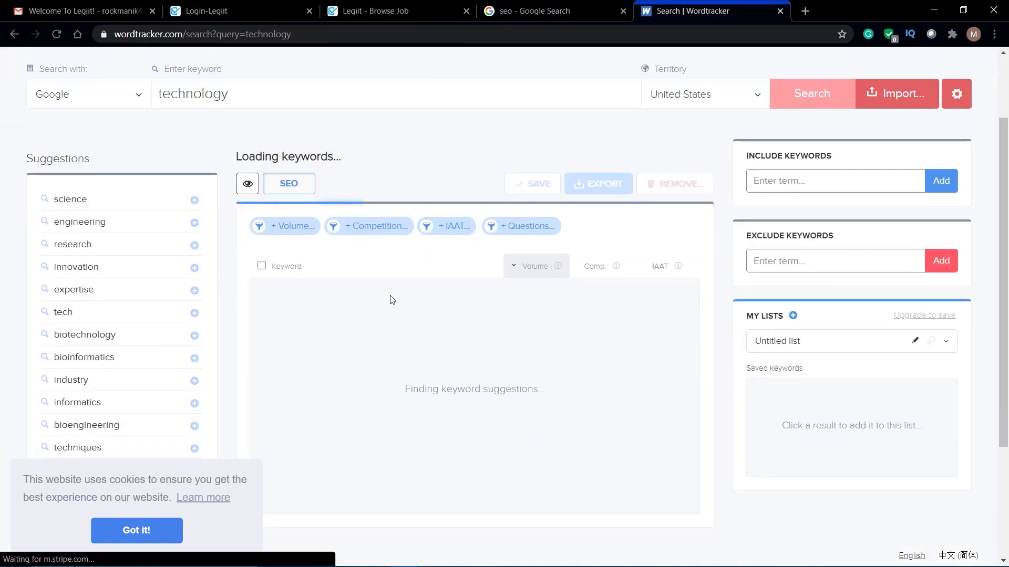
pyautogui.scroll(-2, 390, 299)
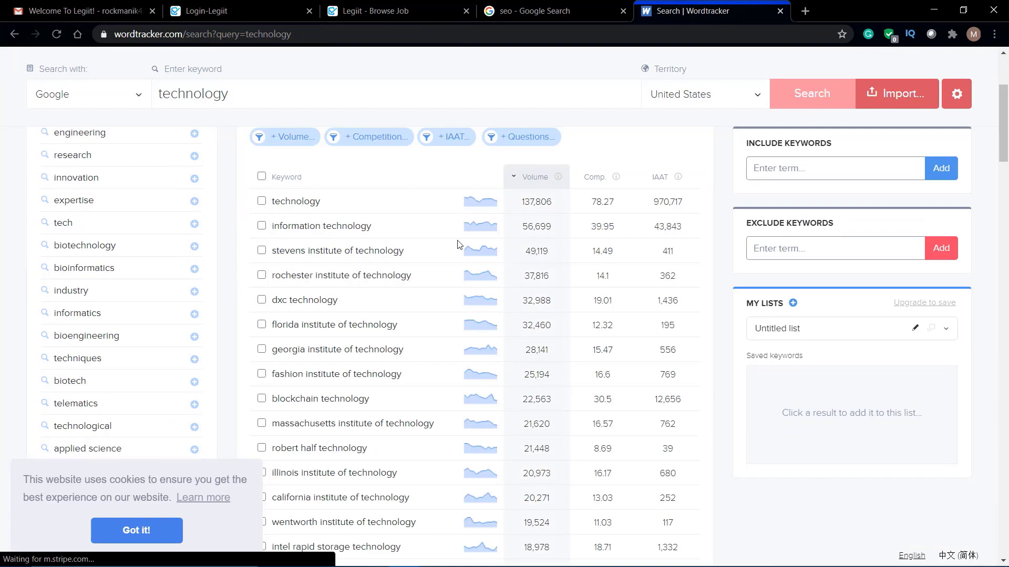
pyautogui.scroll(3, 261, 225)
pyautogui.scroll(-3, 258, 225)
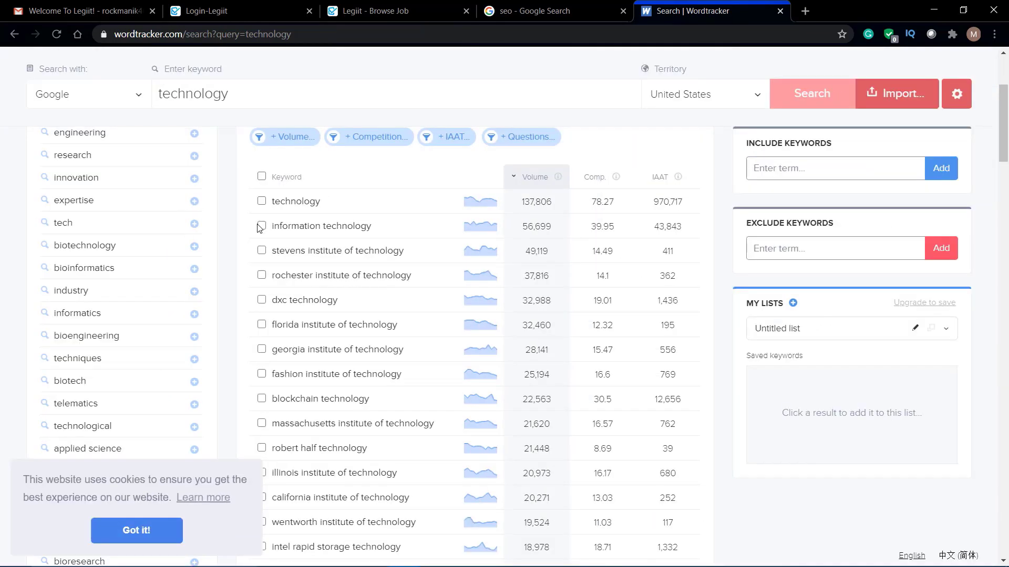
pyautogui.scroll(-12, 257, 224)
pyautogui.scroll(-18, 257, 223)
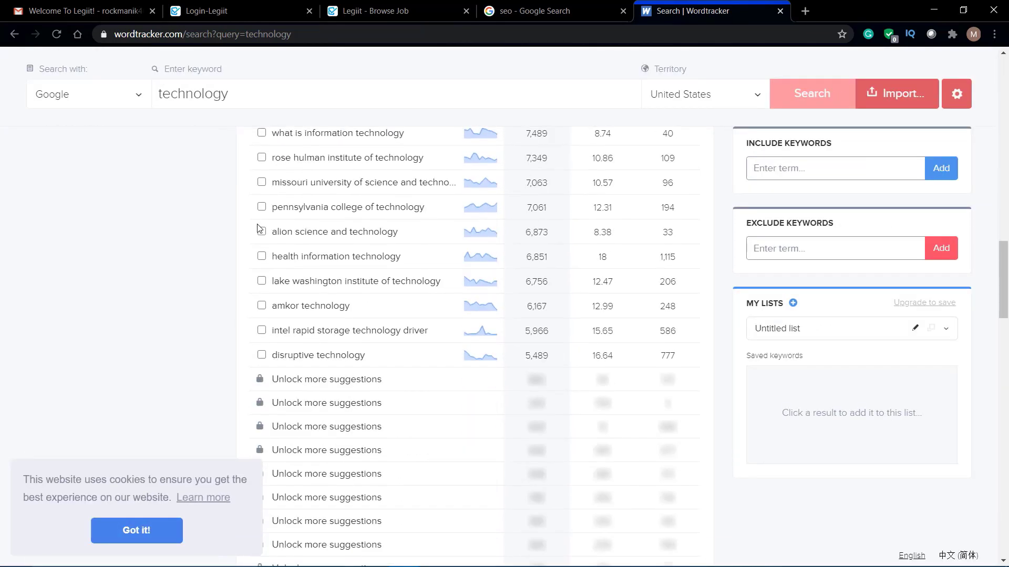
pyautogui.scroll(20, 258, 229)
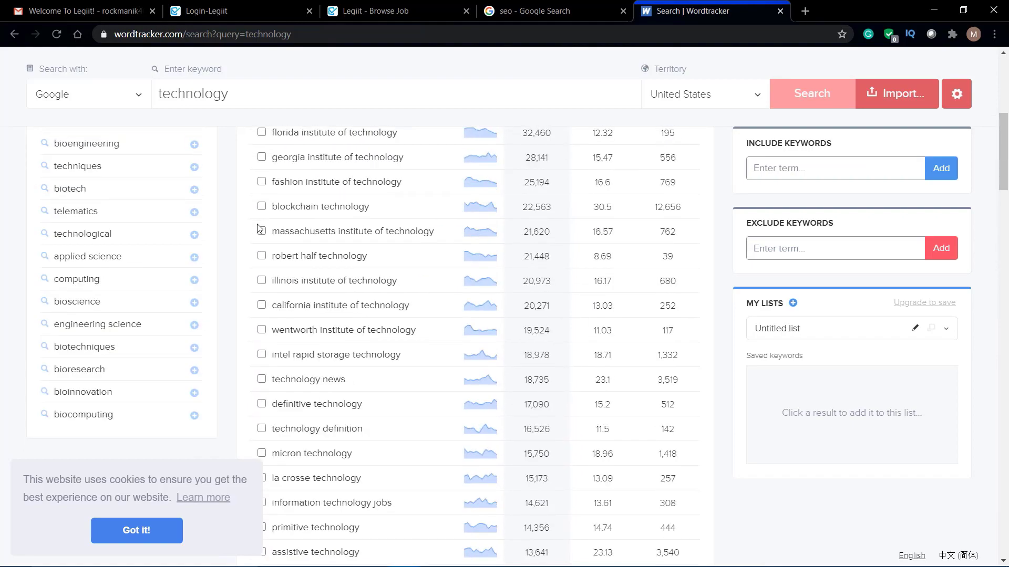
pyautogui.scroll(-2, 259, 228)
pyautogui.scroll(2, 258, 228)
pyautogui.scroll(5, 258, 228)
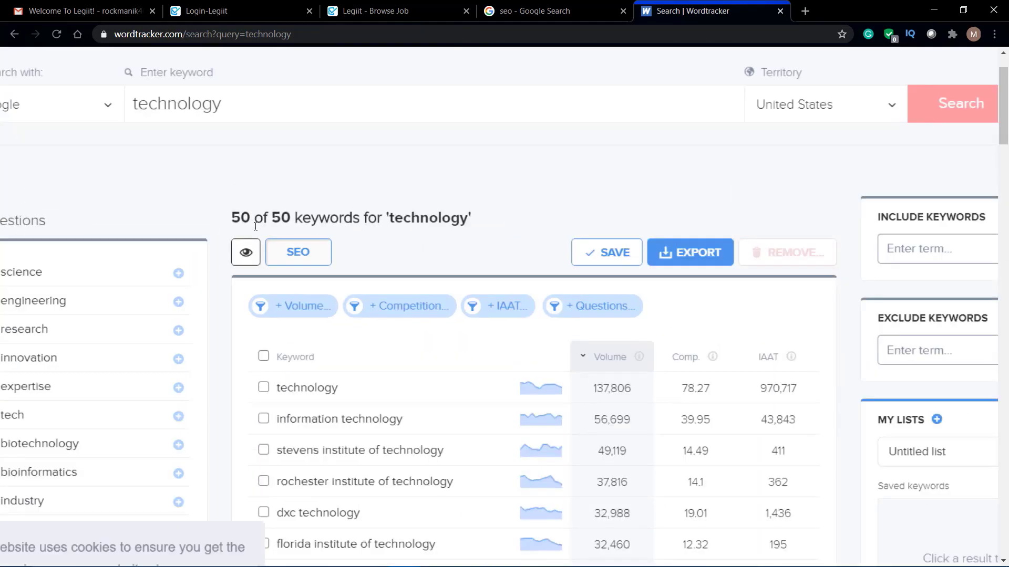
# Step: Examine the keyword total above the results table and check where the free suggestions end
pyautogui.moveTo(210, 206); pyautogui.dragTo(401, 154)
pyautogui.click(403, 151)
pyautogui.hotkey('ctrl', '0')
pyautogui.scroll(1, 388, 163)
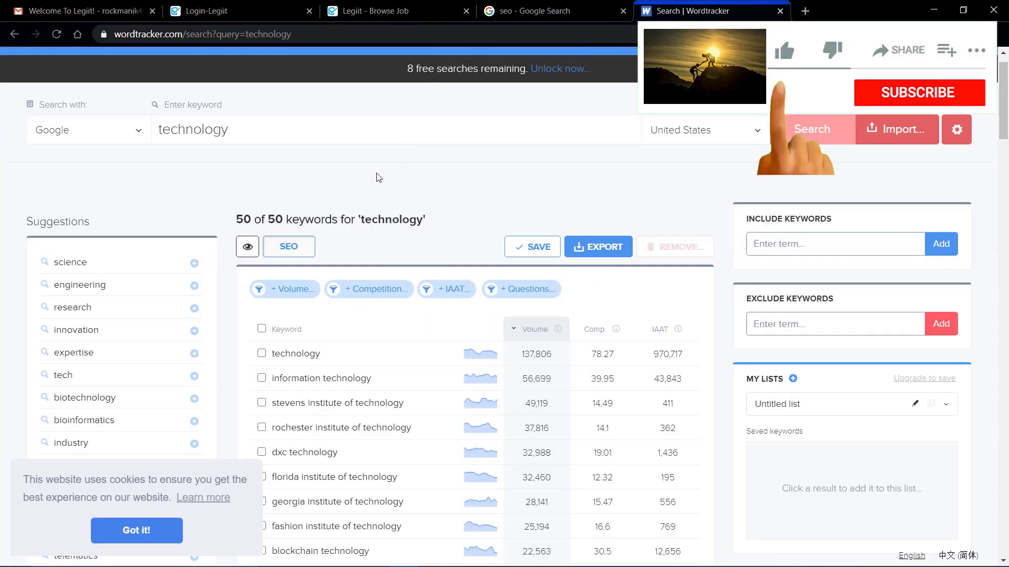
pyautogui.moveTo(434, 219); pyautogui.dragTo(245, 210)
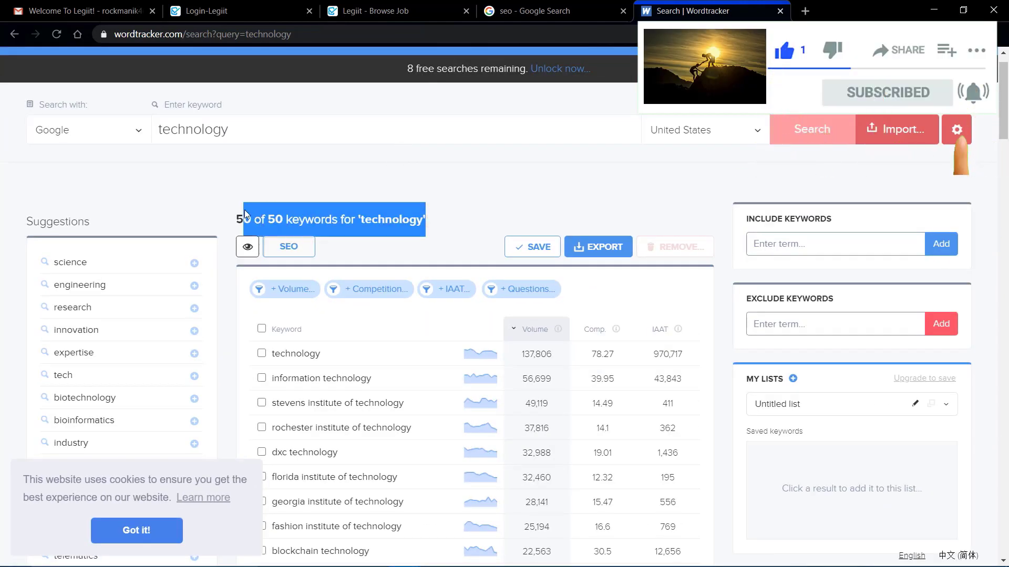
pyautogui.click(269, 195)
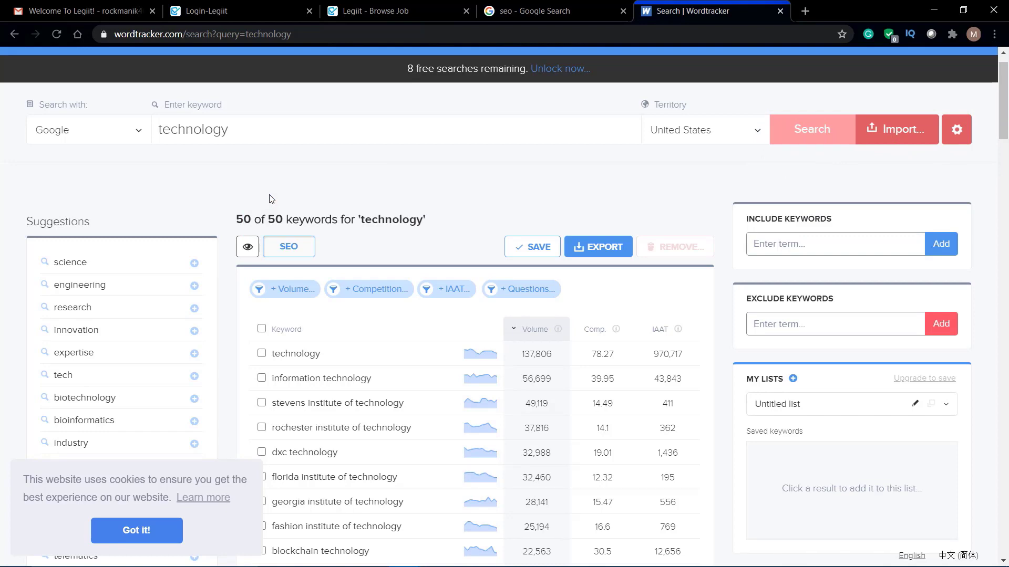
pyautogui.scroll(-20, 401, 405)
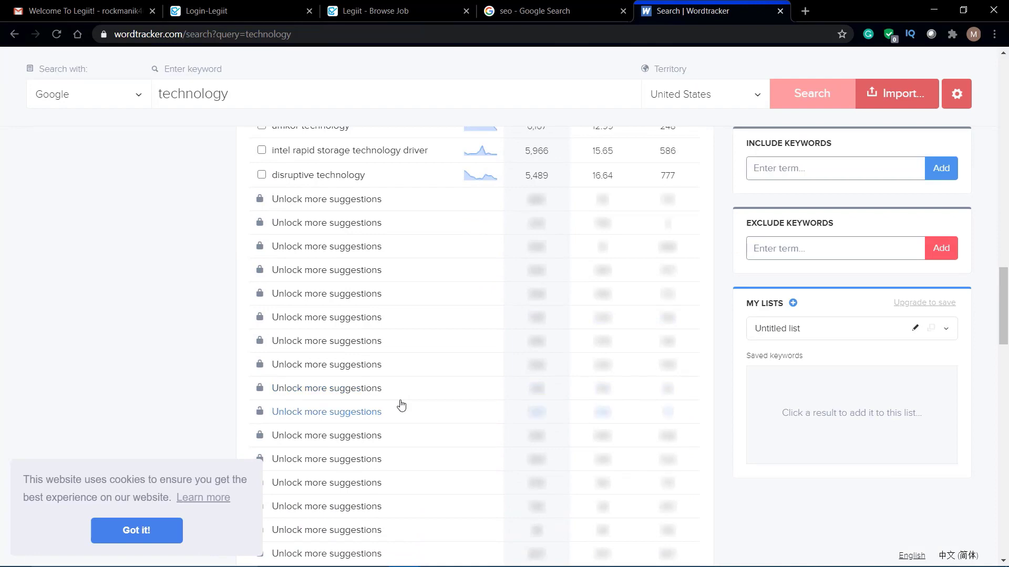
pyautogui.scroll(20, 401, 405)
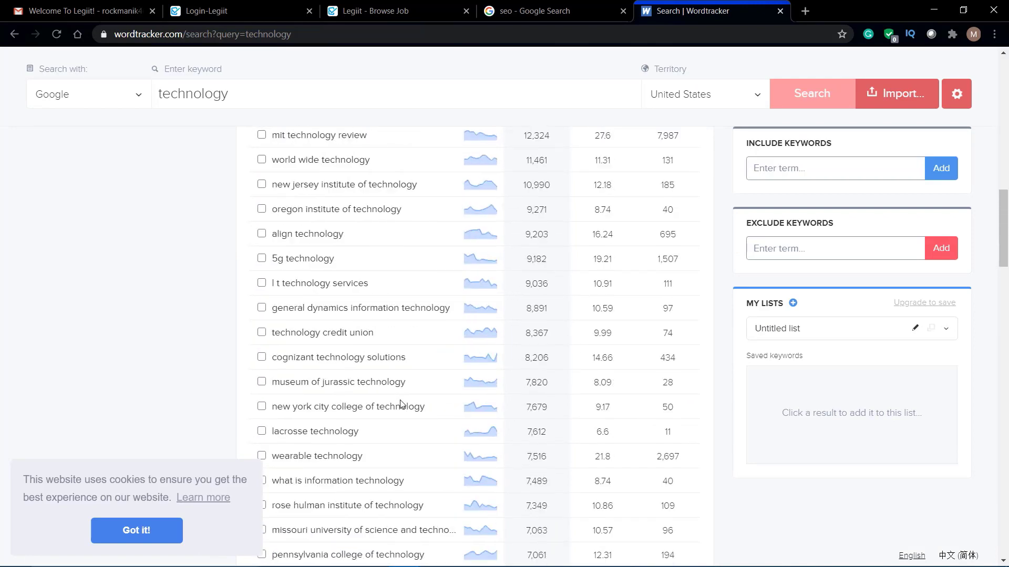
pyautogui.scroll(1, 401, 405)
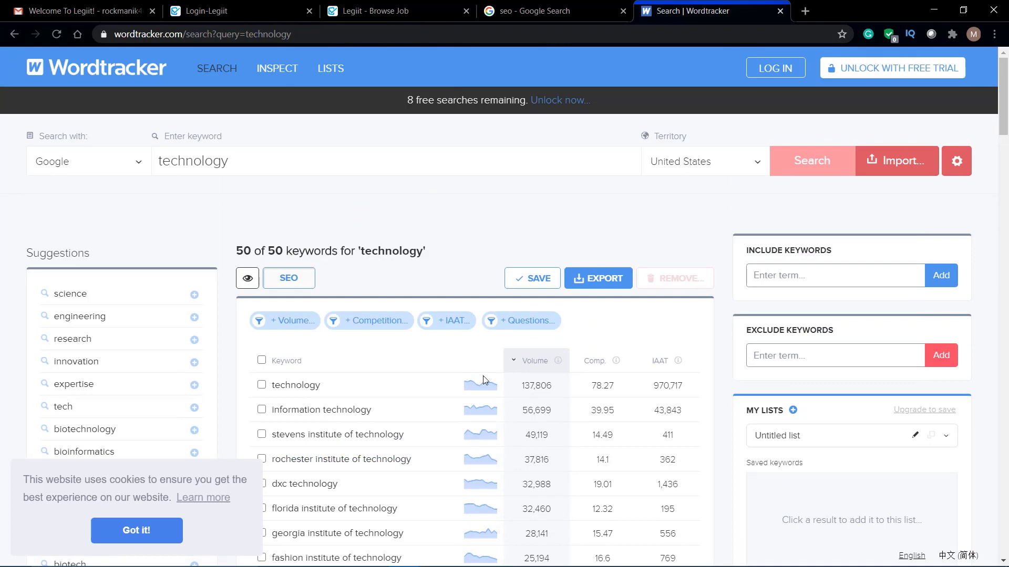
# Step: Highlight the search volume of "technology" and examine the volume trend, competition and IAAT columns
pyautogui.scroll(5, 483, 376)
pyautogui.scroll(-2, 485, 379)
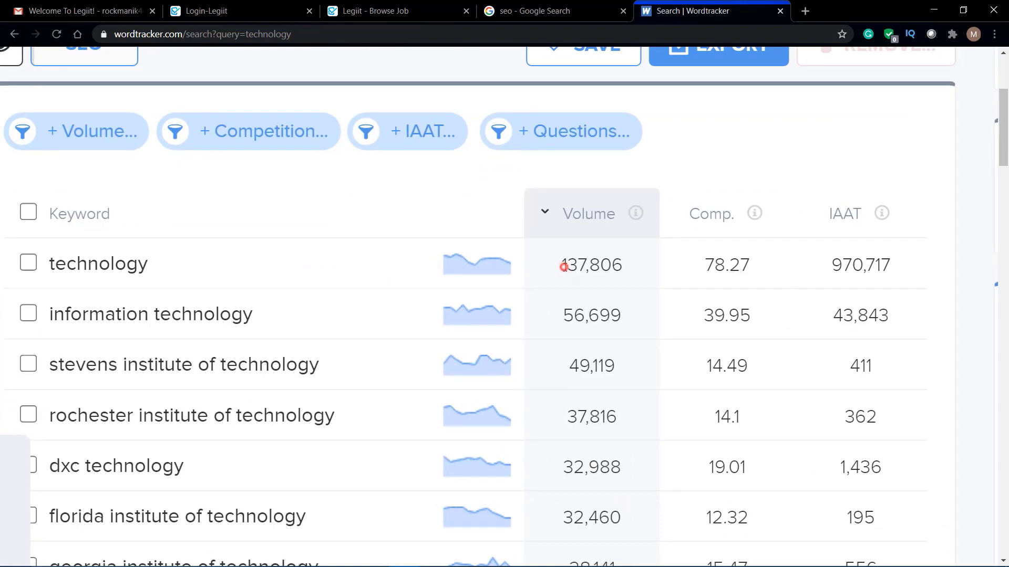
pyautogui.moveTo(563, 267); pyautogui.dragTo(627, 270)
pyautogui.scroll(-1, 439, 153)
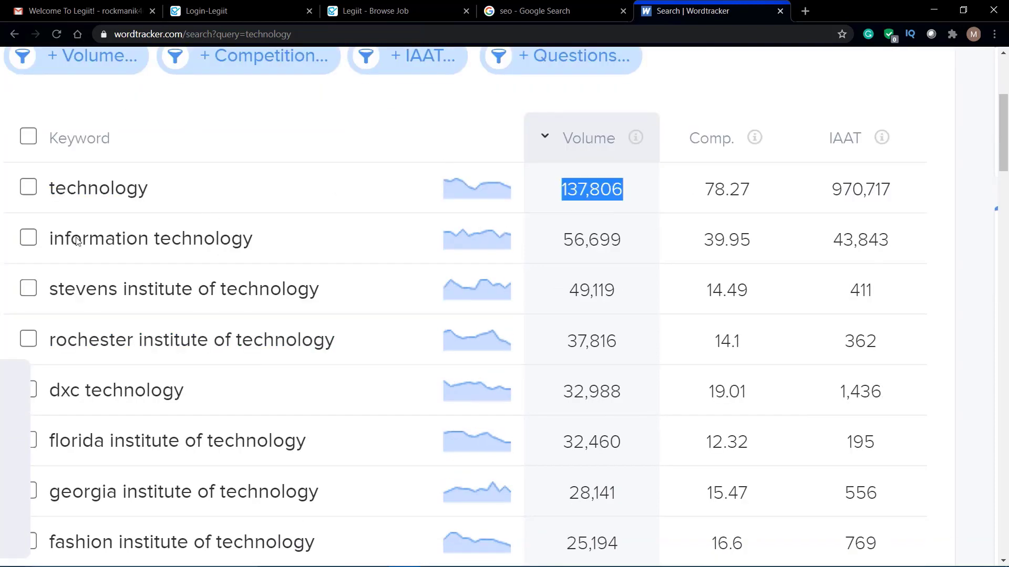
pyautogui.hscroll(5, 399, 292)
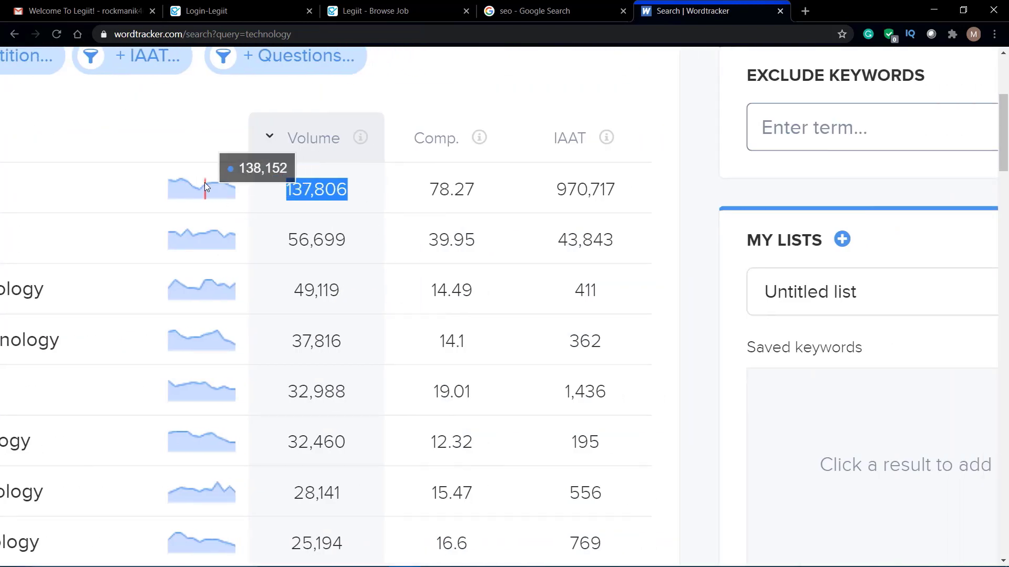
pyautogui.scroll(-1, 164, 153)
pyautogui.scroll(1, 165, 153)
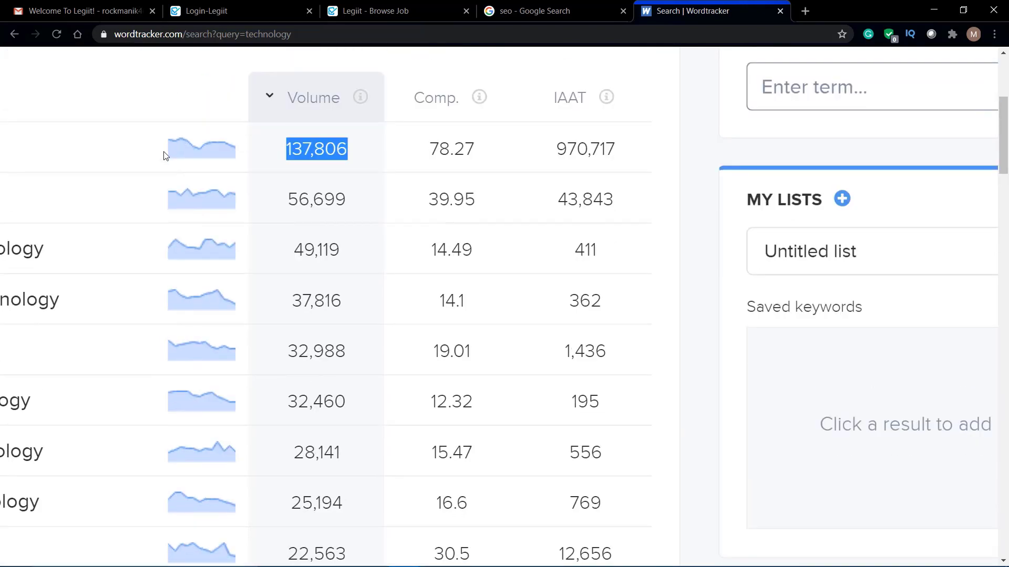
pyautogui.hscroll(1, 164, 154)
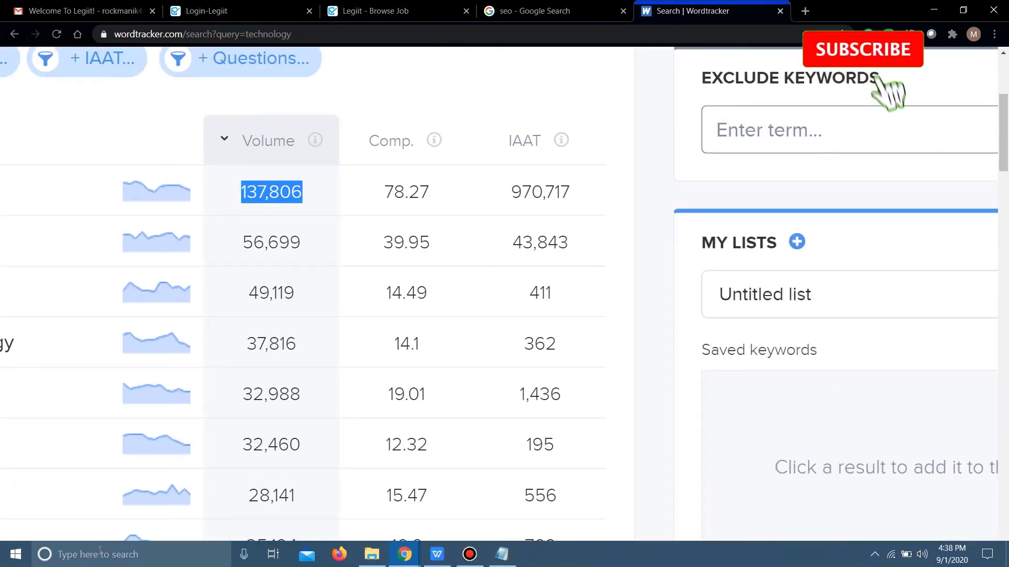
# Step: Switch to the Snipping Tool and capture the trend, Volume, Comp. and IAAT columns of the keyword table
pyautogui.click(99, 560)
pyautogui.write('s')
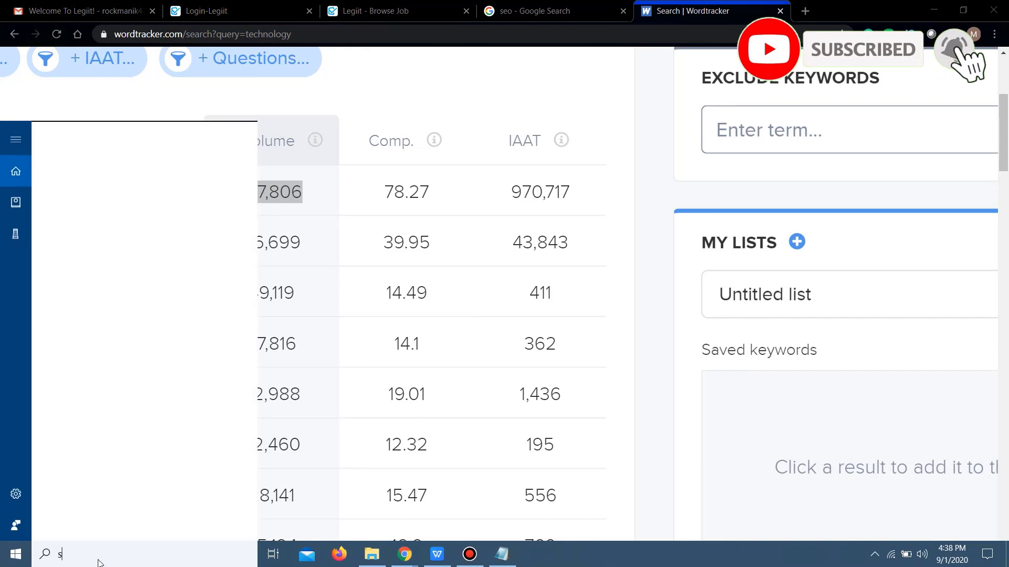
pyautogui.write('ni')
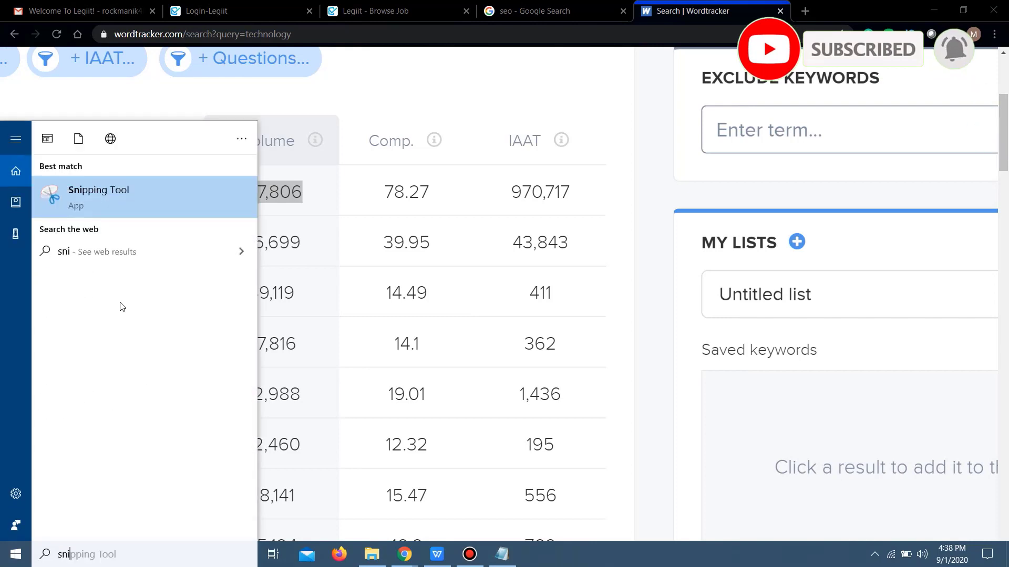
pyautogui.click(125, 194)
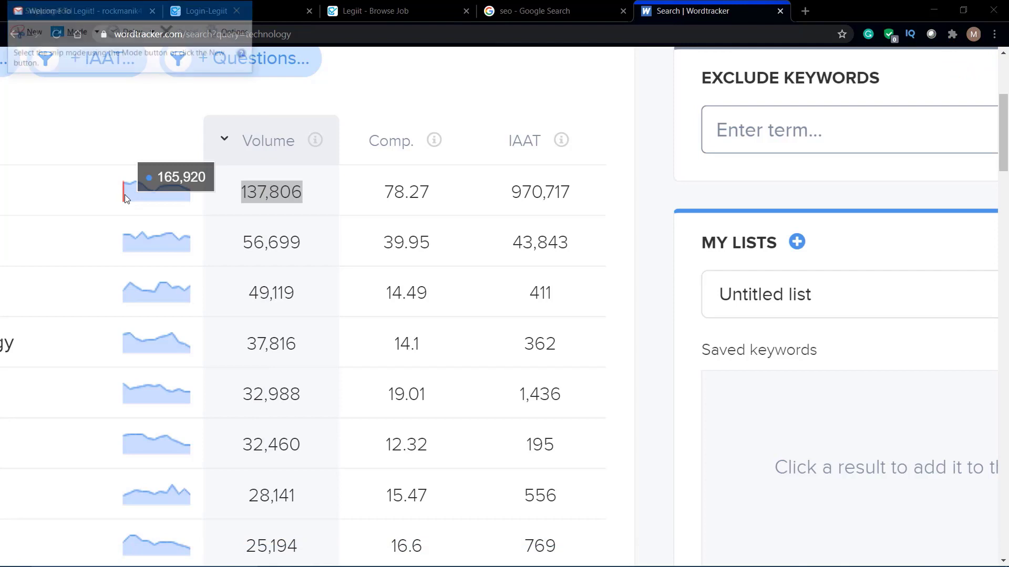
pyautogui.click(15, 32)
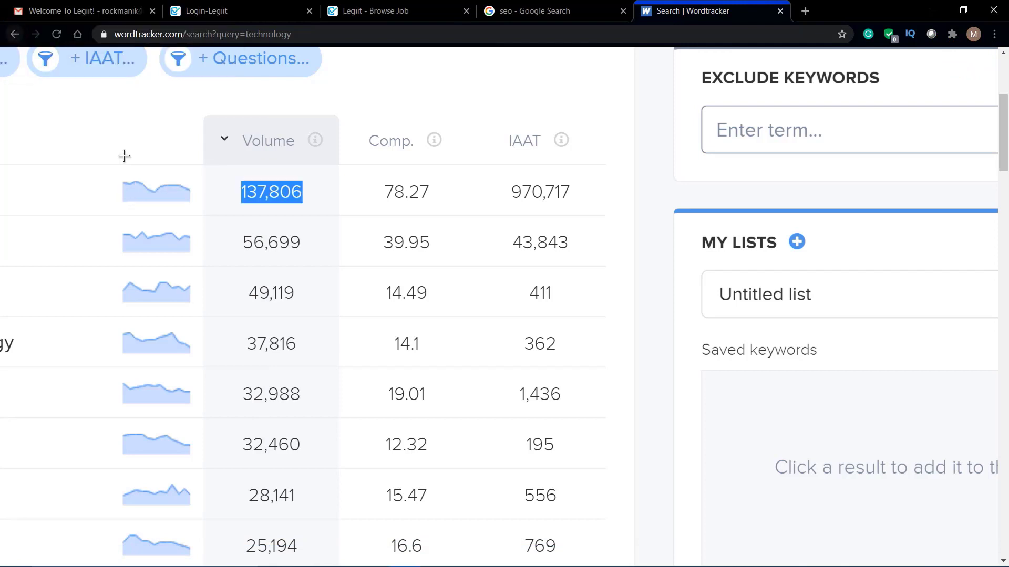
pyautogui.moveTo(97, 132); pyautogui.dragTo(598, 512)
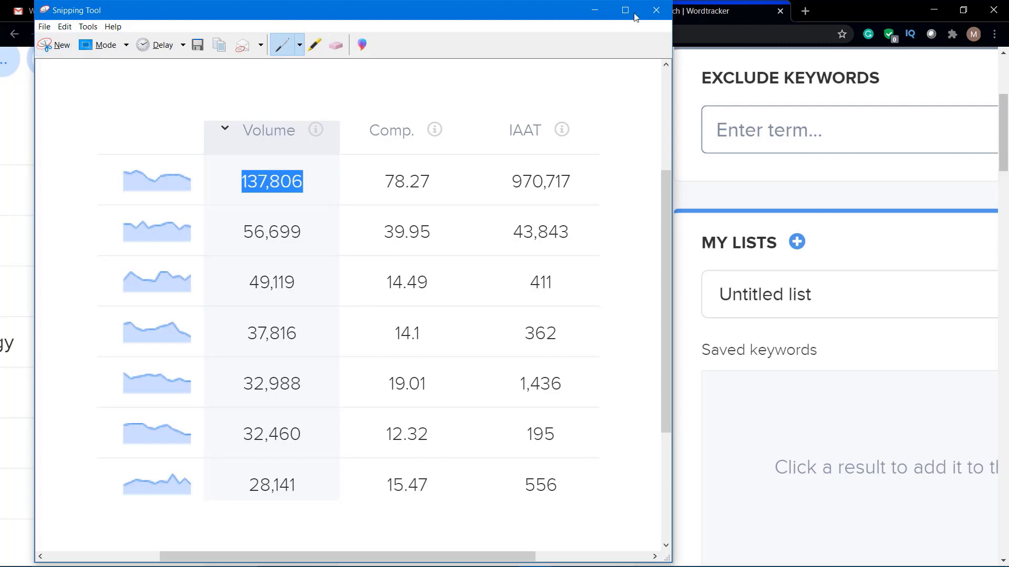
# Step: Put the Snipping Tool window away, reset the Wordtracker page zoom and clear the highlighted search volume
pyautogui.click(607, 8)
pyautogui.hotkey('ctrl', '0')
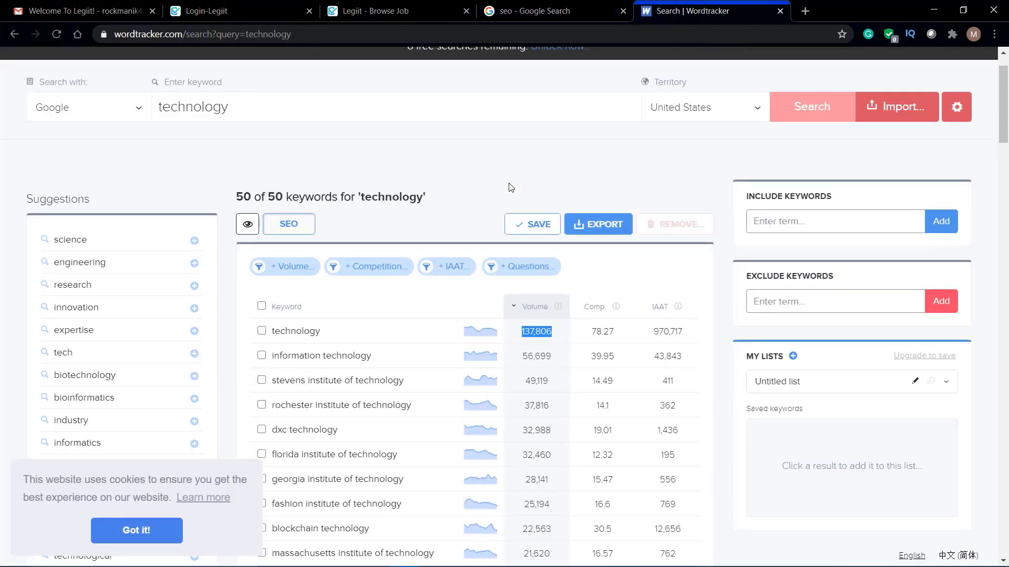
pyautogui.click(487, 206)
pyautogui.scroll(1, 420, 182)
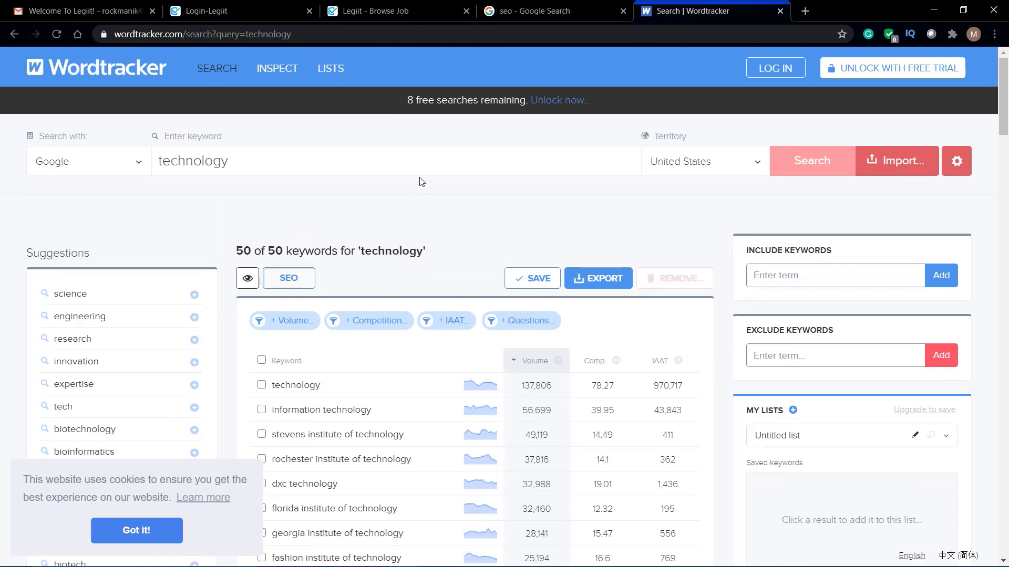
# Step: Return to Legiit's Browse Jobs page and look through the posted jobs and the job categories
pyautogui.click(206, 11)
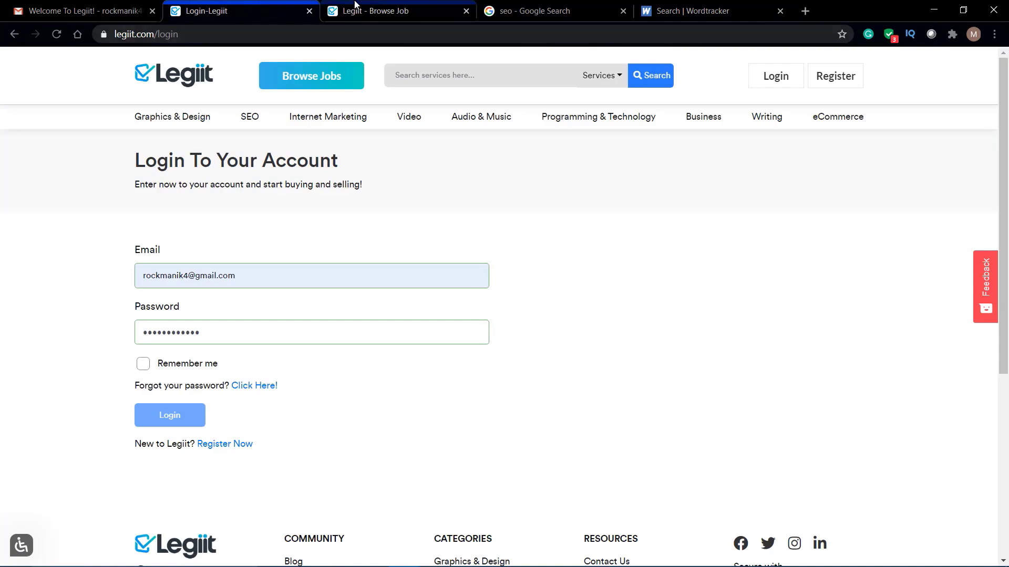
pyautogui.click(381, 11)
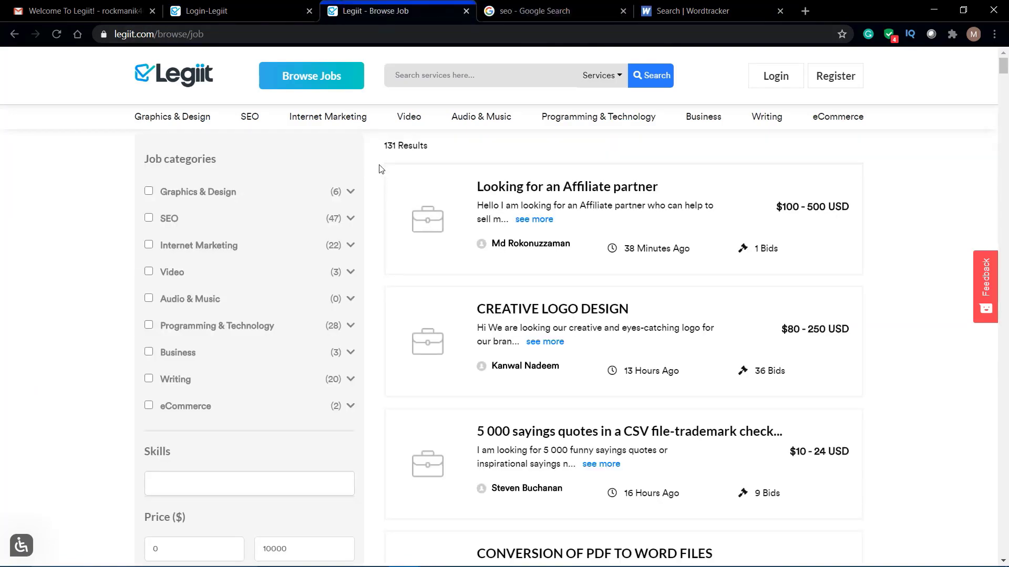
pyautogui.scroll(-10, 382, 169)
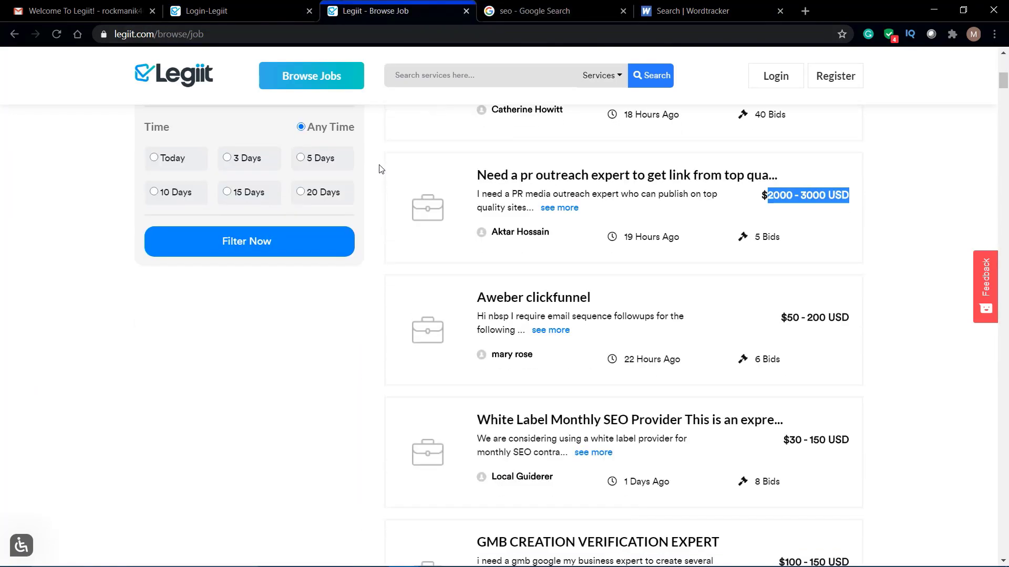
pyautogui.scroll(10, 381, 168)
pyautogui.scroll(3, 162, 268)
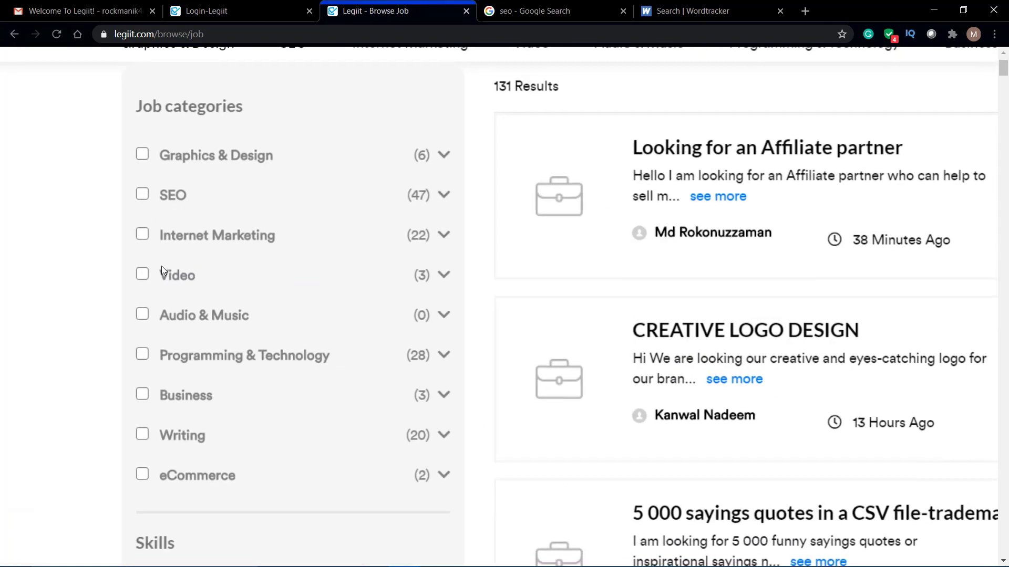
# Step: Try the Programming & Technology job filter, and replace it with the Audio & Music category
pyautogui.click(144, 355)
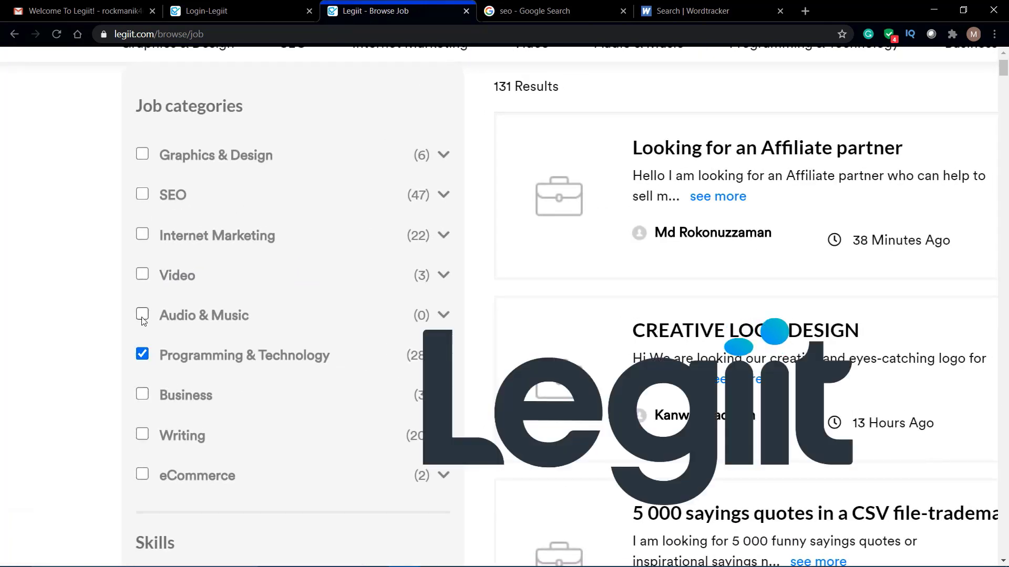
pyautogui.click(142, 314)
pyautogui.click(141, 353)
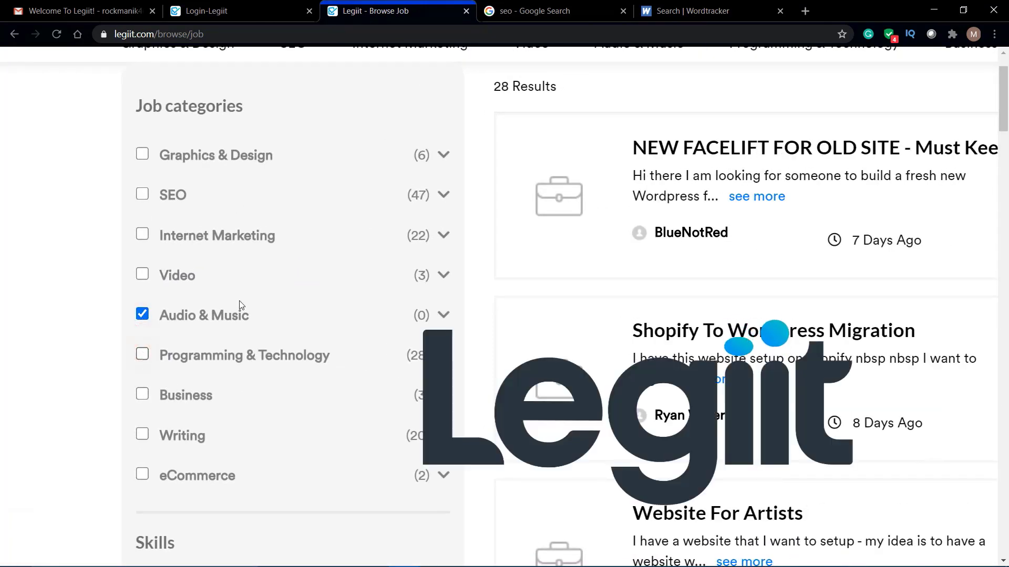
# Step: Check the job listings for Audio & Music and expand the subcategories of Programming & Technology
pyautogui.scroll(-2, 457, 290)
pyautogui.scroll(-2, 457, 292)
pyautogui.scroll(-1, 457, 292)
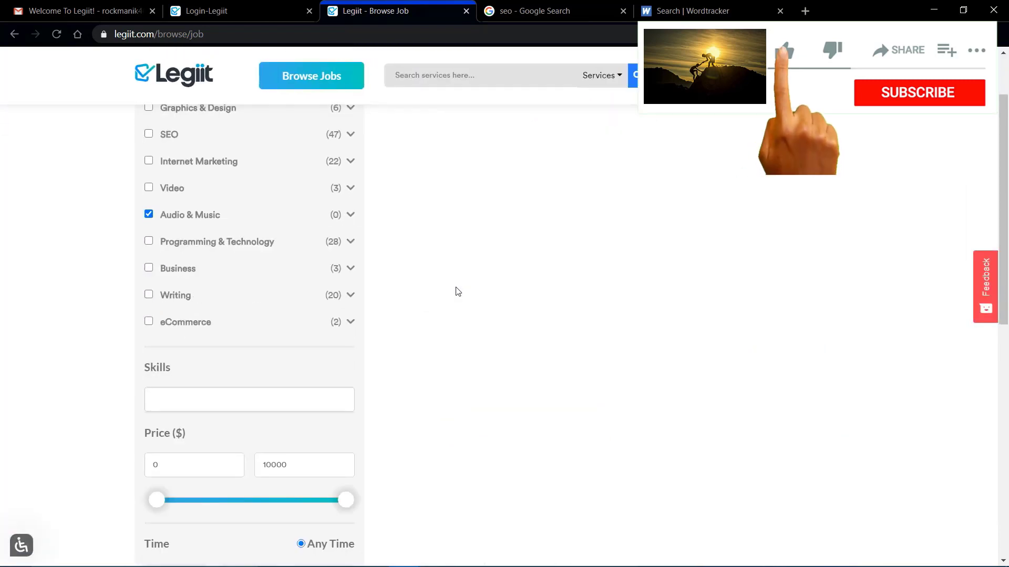
pyautogui.scroll(1, 457, 292)
pyautogui.scroll(1, 457, 292)
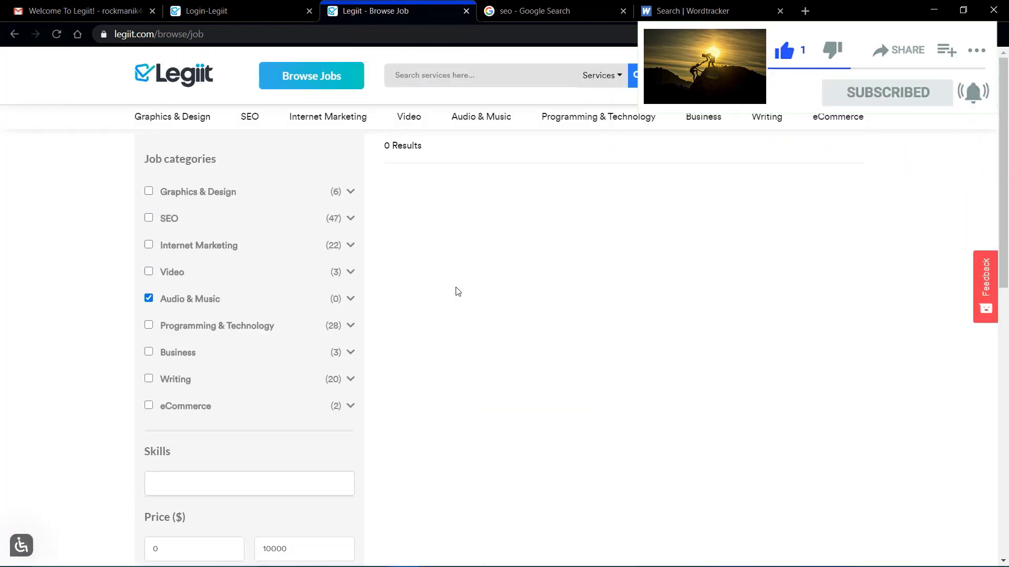
pyautogui.click(218, 328)
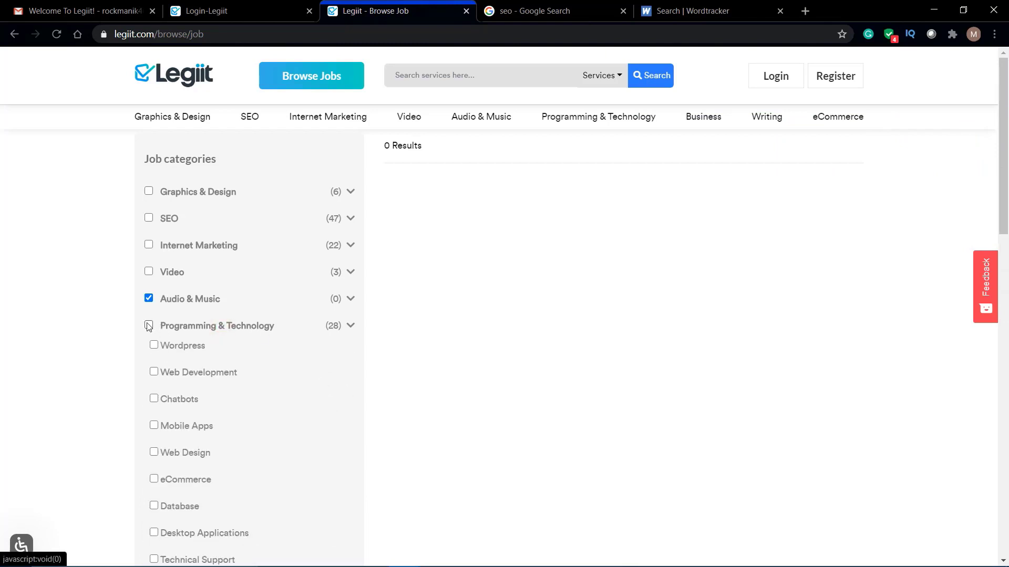